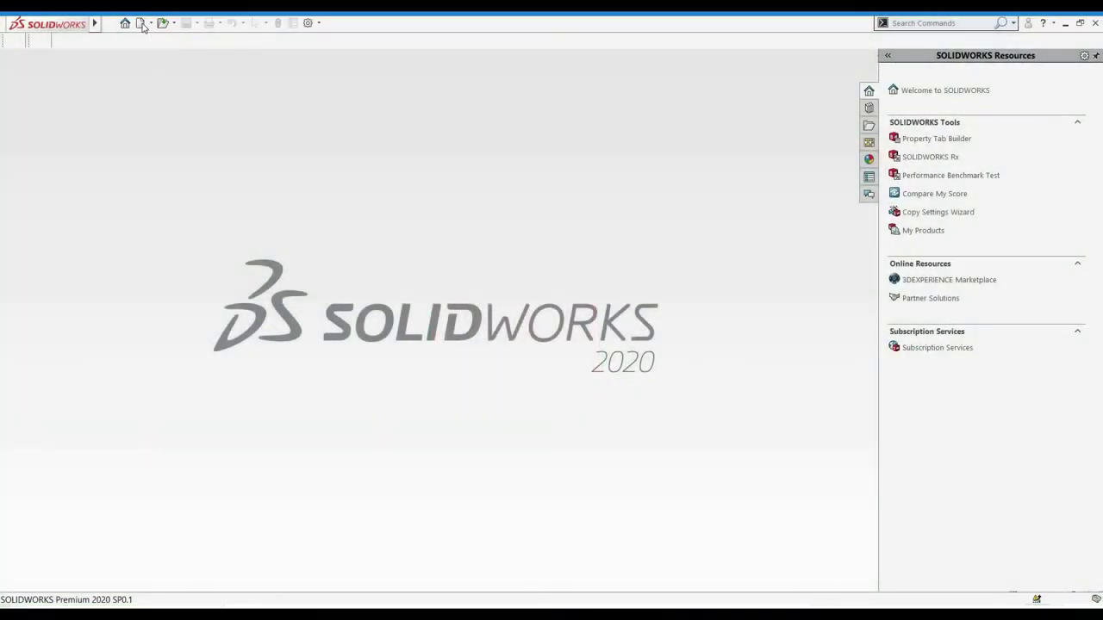
- Create a new part document and set its unit system to IPS (inch, pound, second)
click(139, 23)
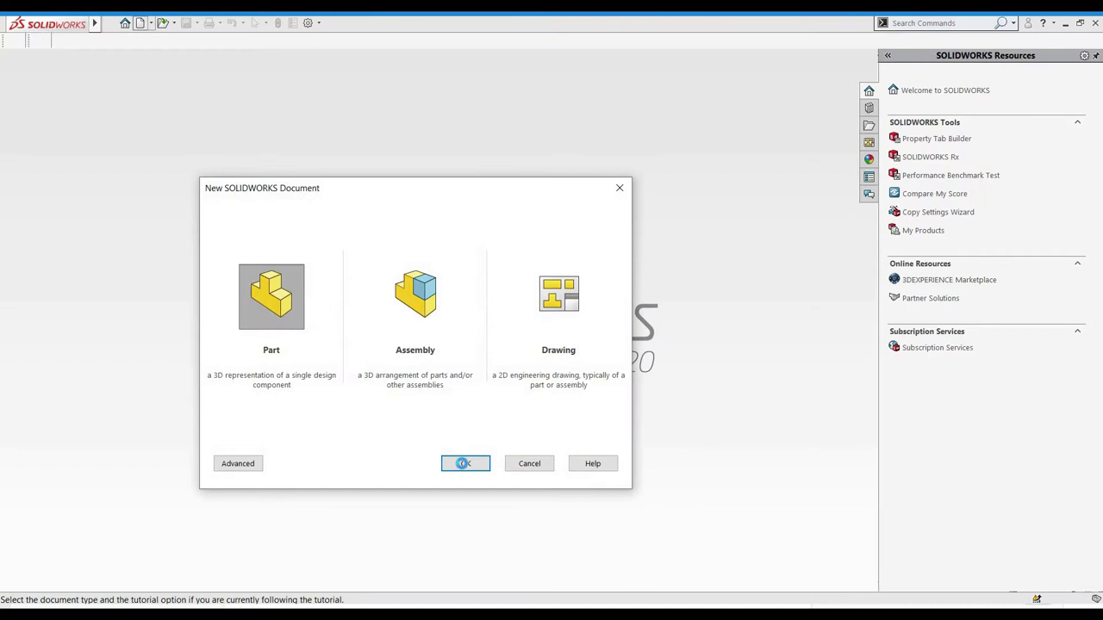
click(479, 465)
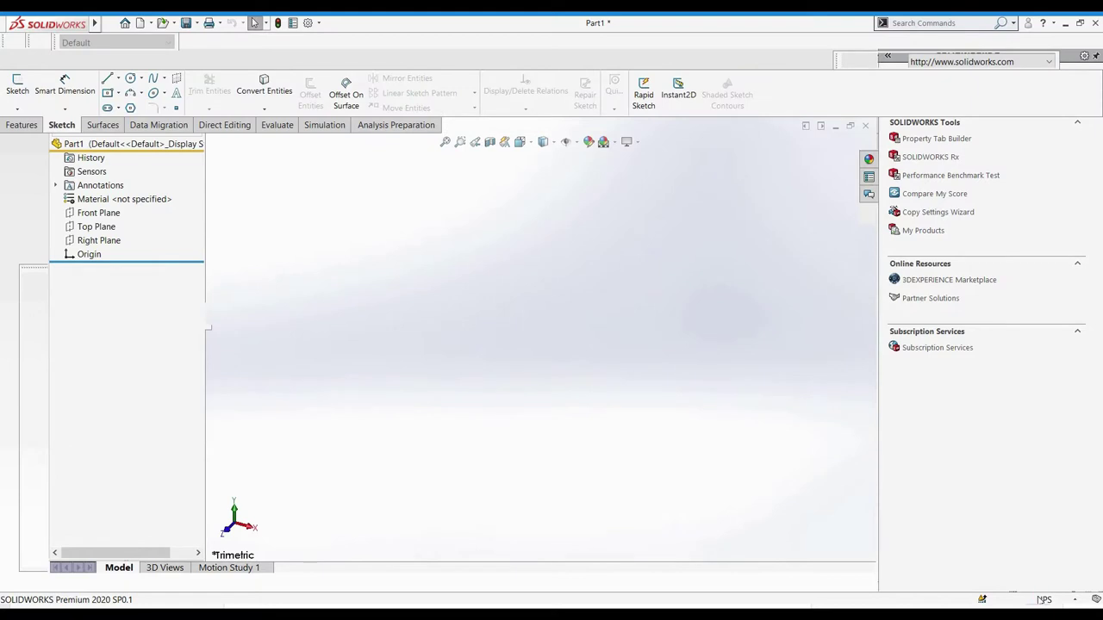
click(1044, 599)
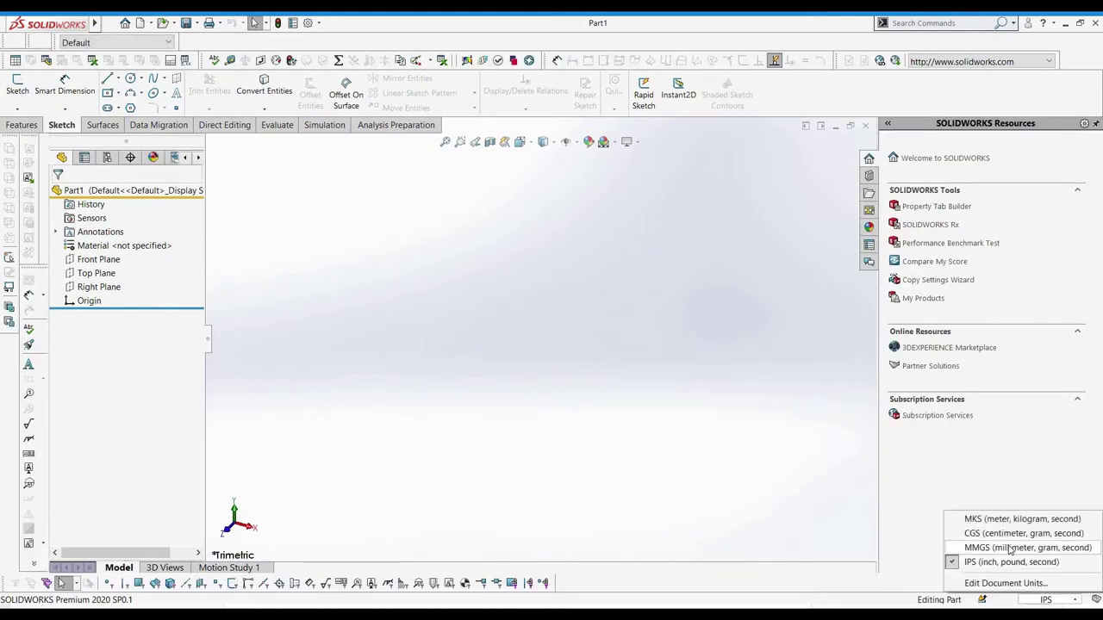
click(1010, 562)
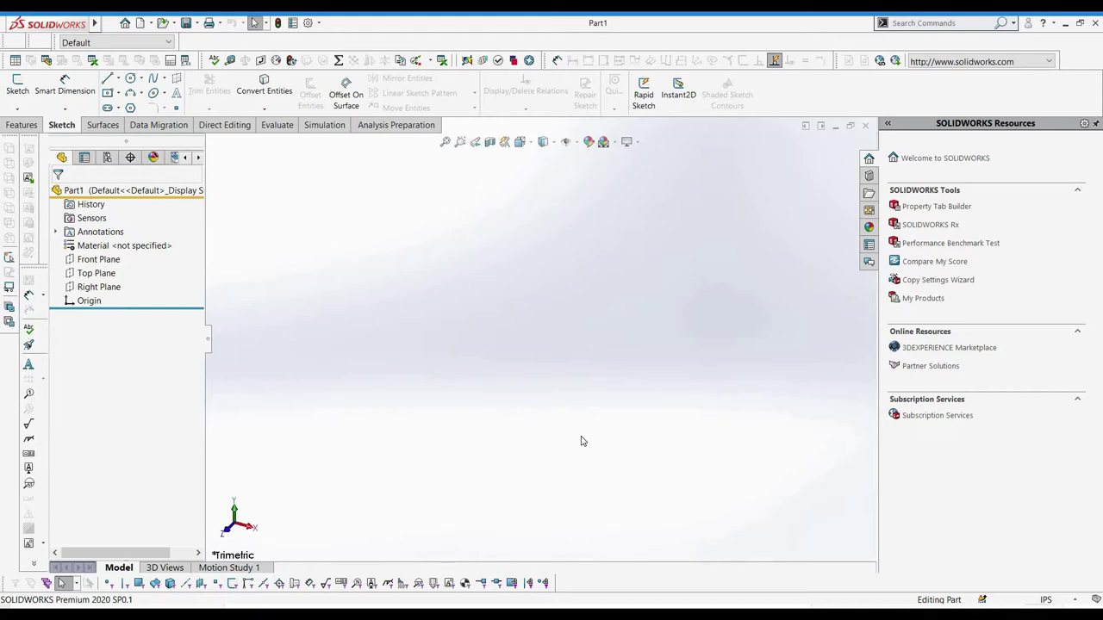
- On the Top Plane, sketch four connected lines from the origin: about 1.77 in left, 1.6 in down, 2.16 in right and 2.09 in diagonally up-right
click(16, 102)
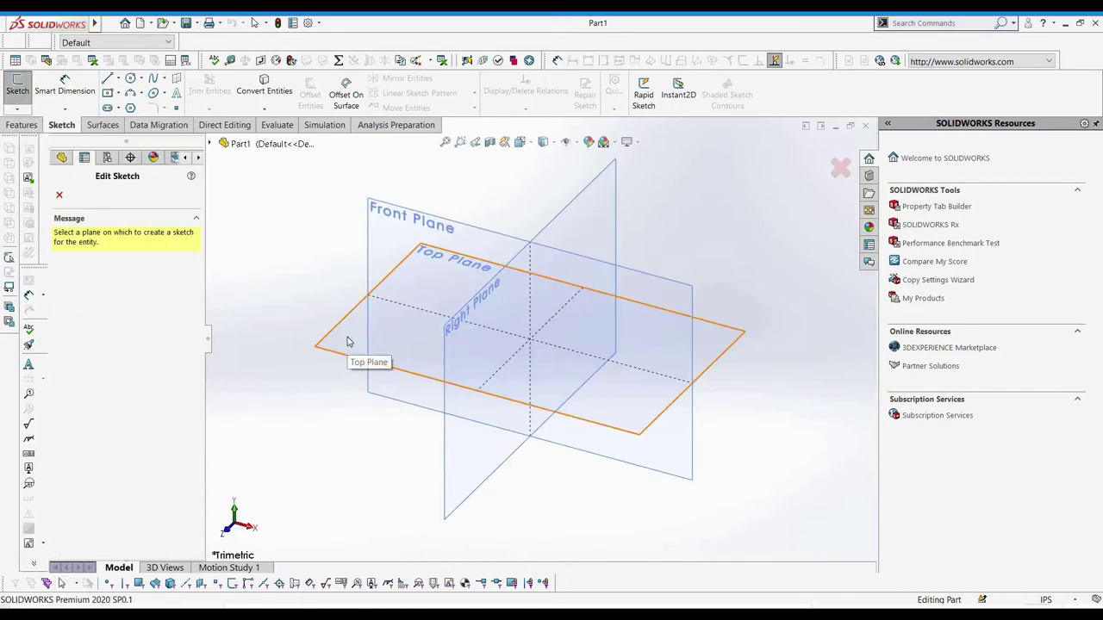
click(349, 342)
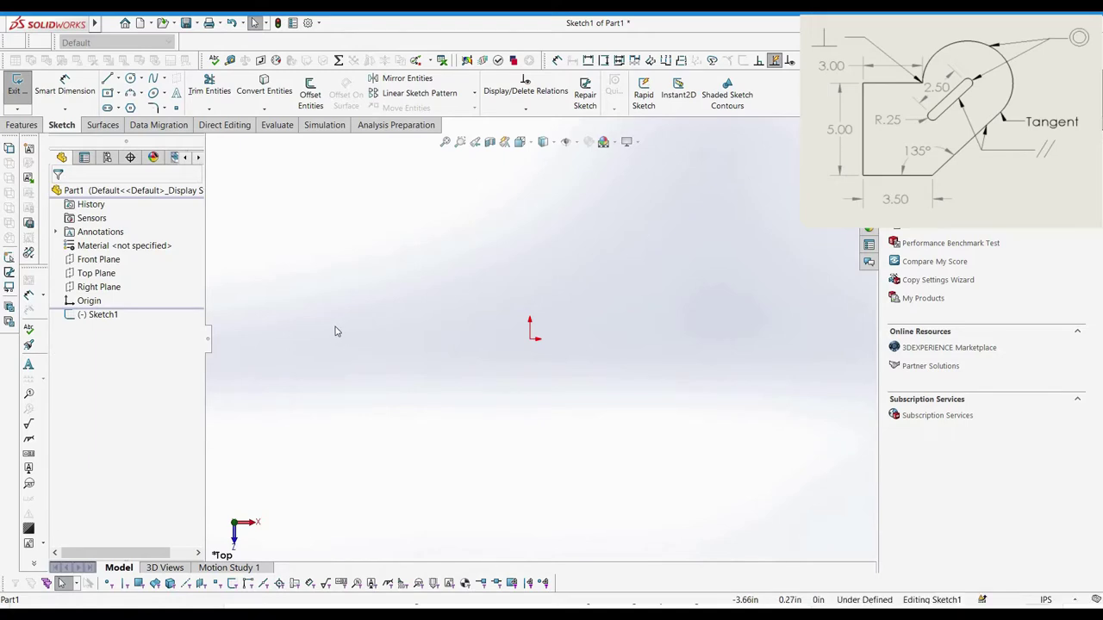
click(108, 79)
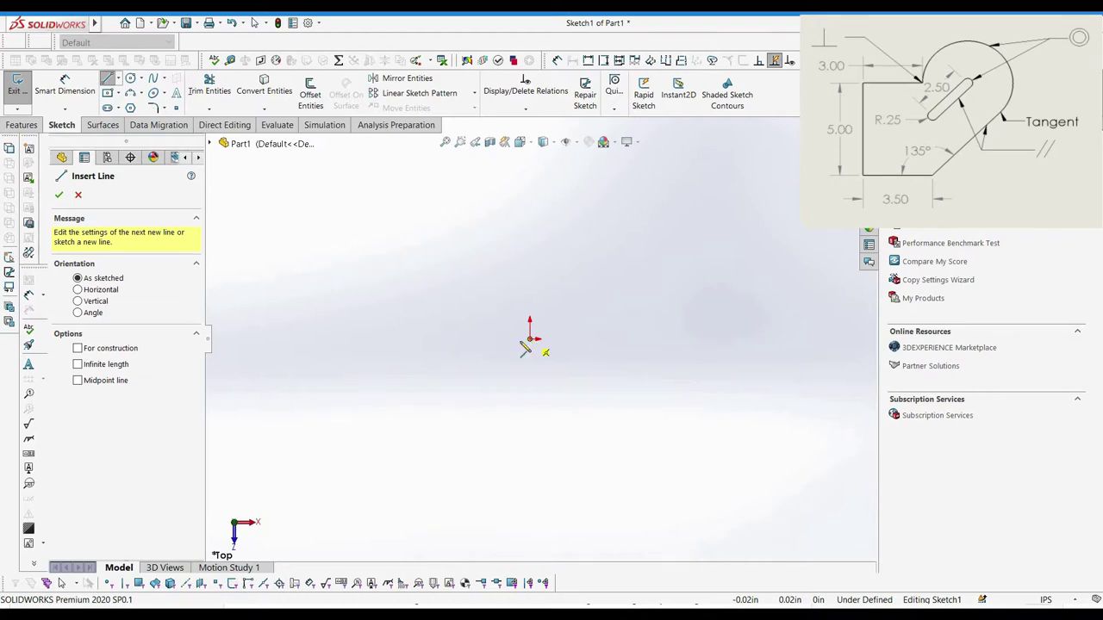
click(526, 347)
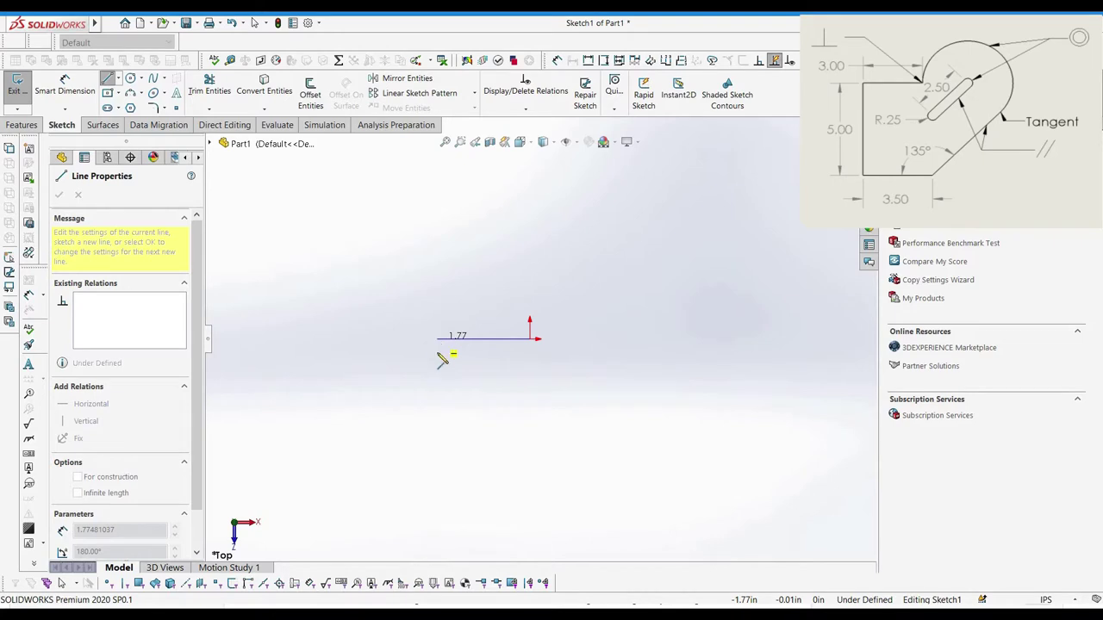
click(438, 340)
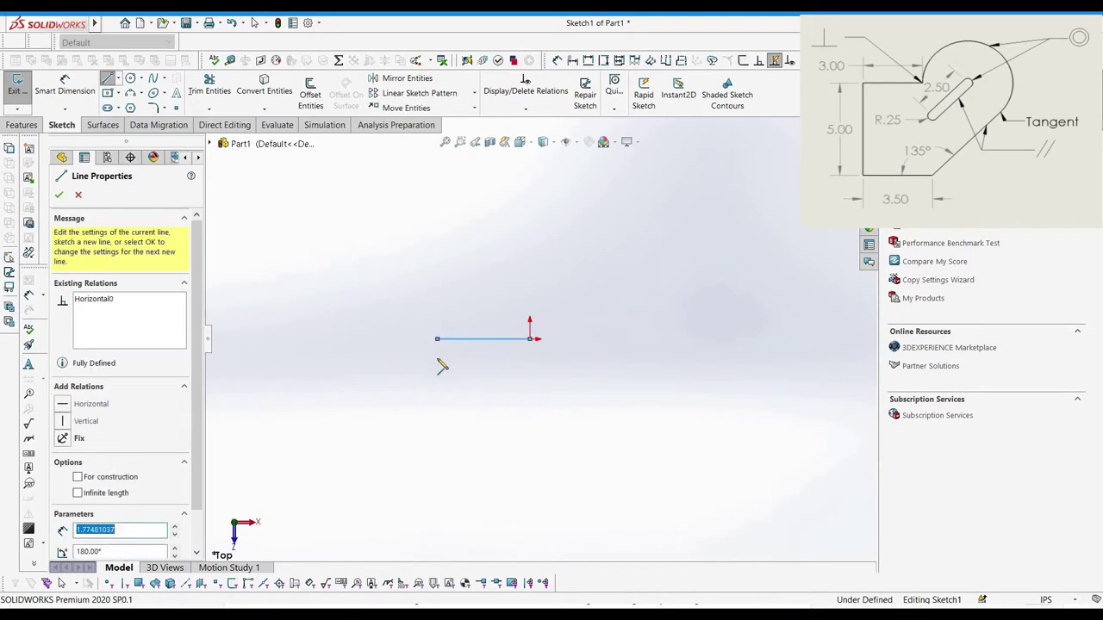
click(449, 423)
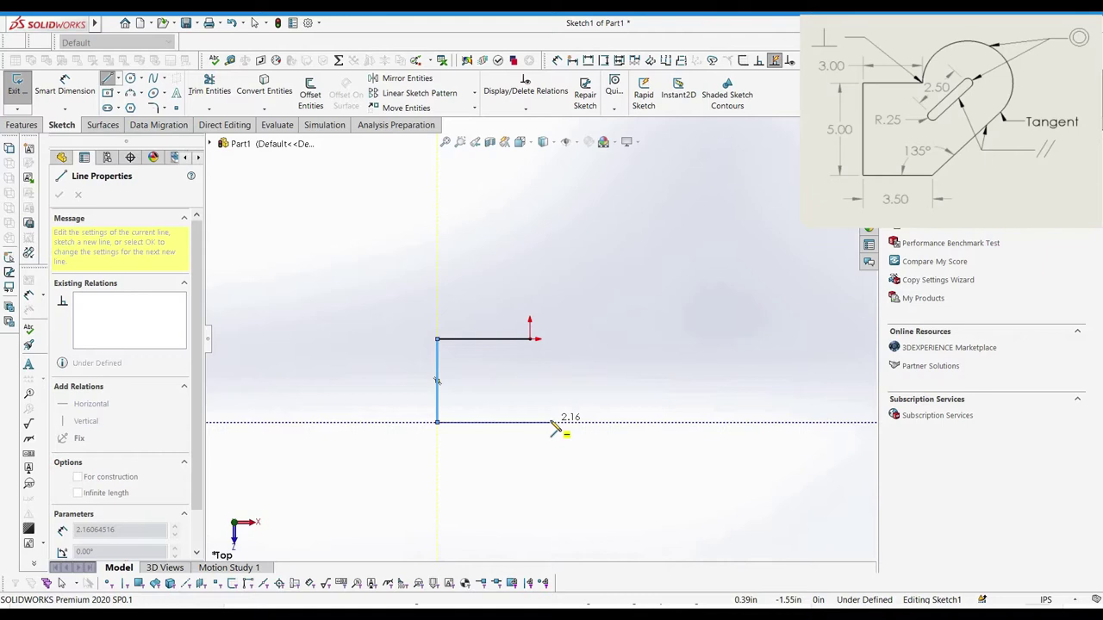
click(551, 422)
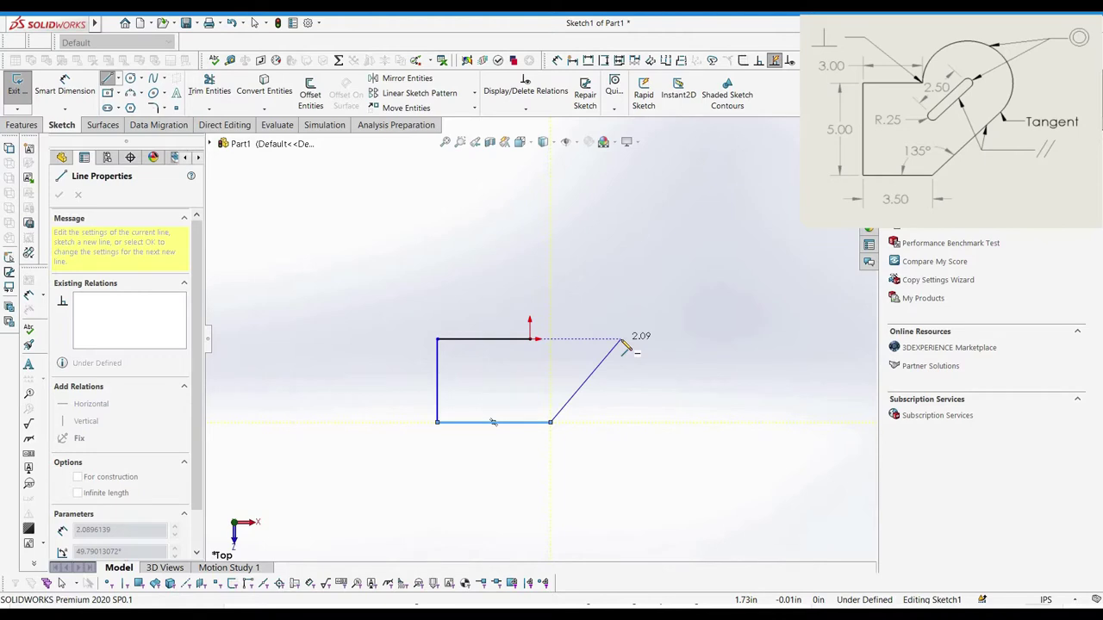
click(620, 341)
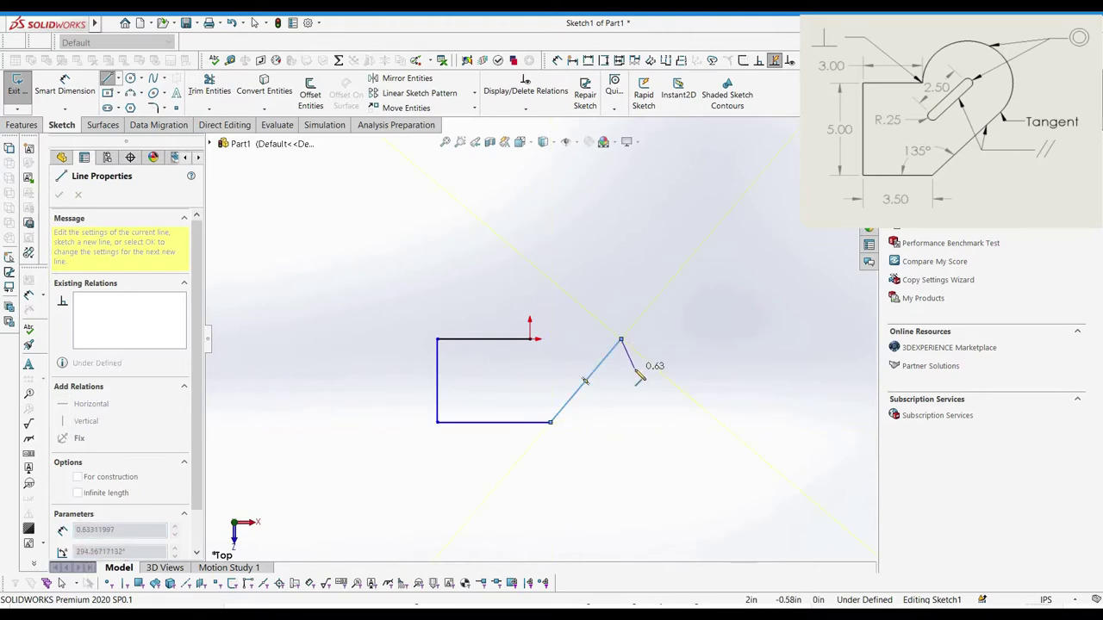
key(Escape)
key(Escape)
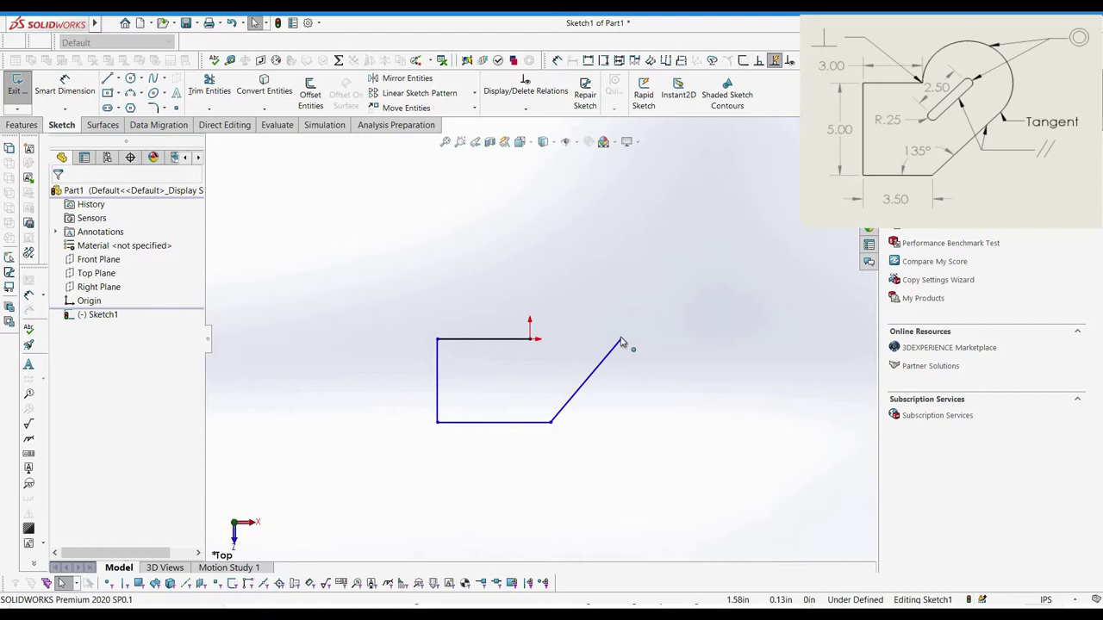
- Examine the relations on the free endpoint of the sloped line and on the upper horizontal line
click(620, 340)
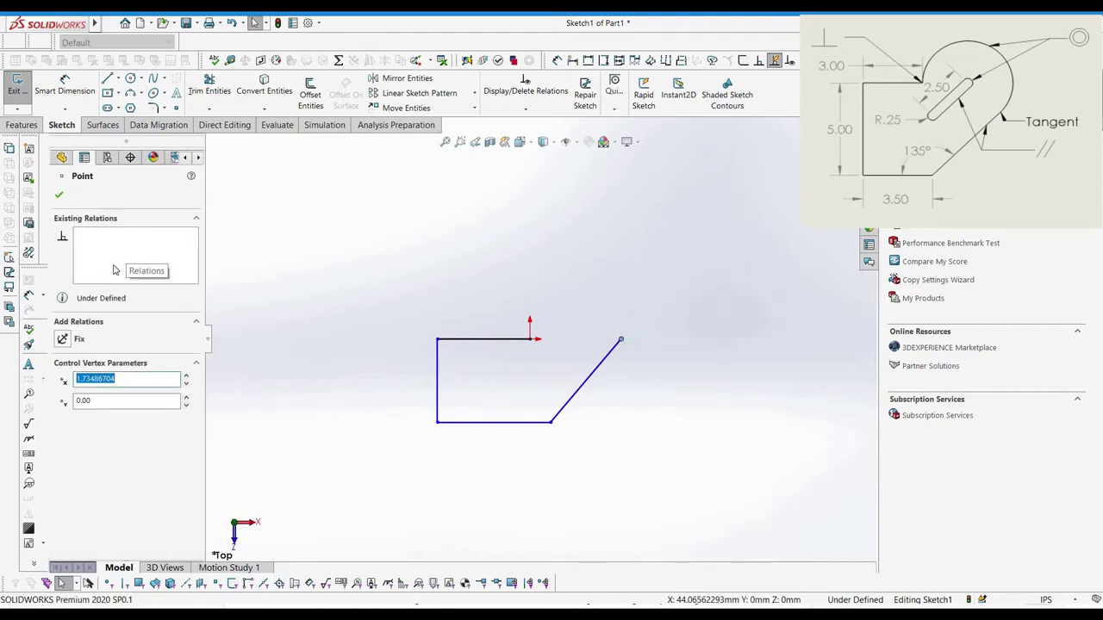
click(60, 197)
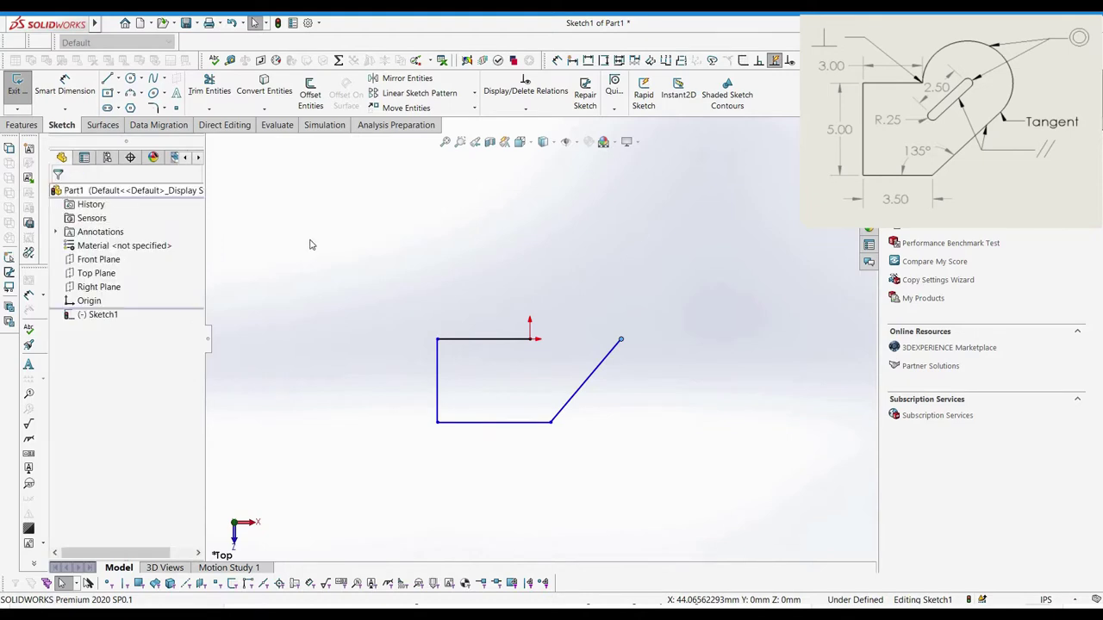
mouse_move(626, 355)
mouse_down()
mouse_move(626, 384)
mouse_move(603, 402)
mouse_move(592, 381)
mouse_move(625, 342)
mouse_move(626, 367)
mouse_up()
click(625, 367)
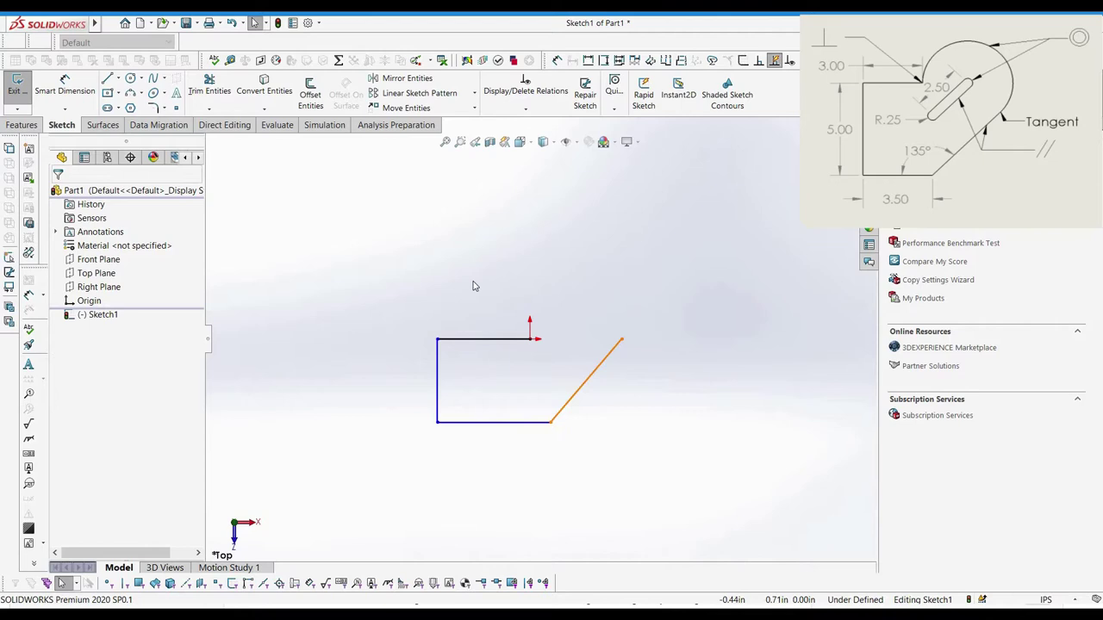
click(478, 342)
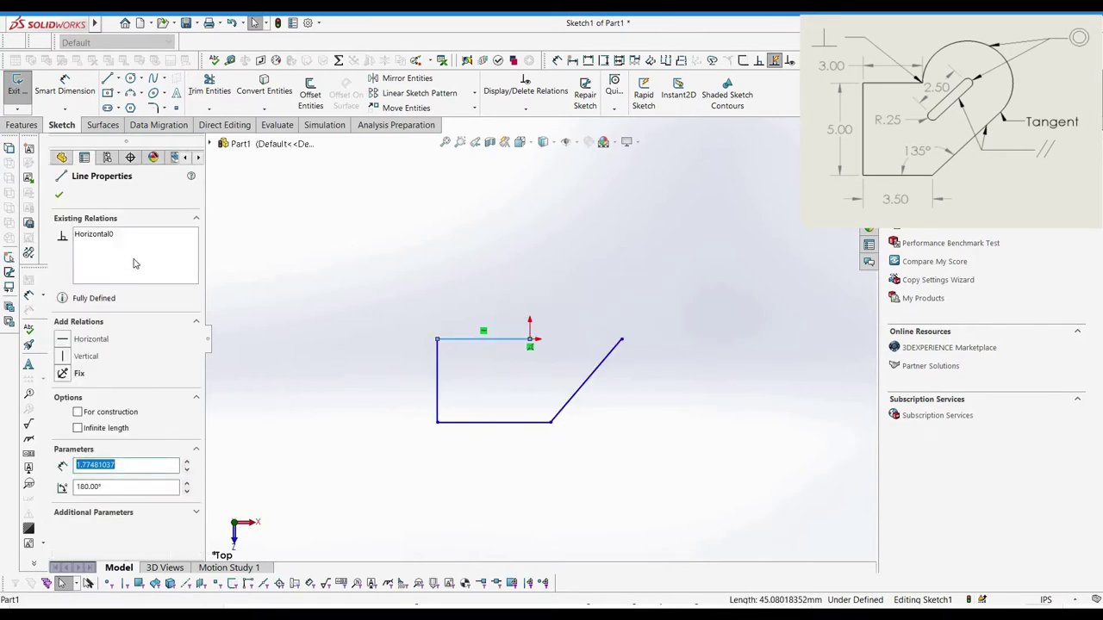
click(58, 195)
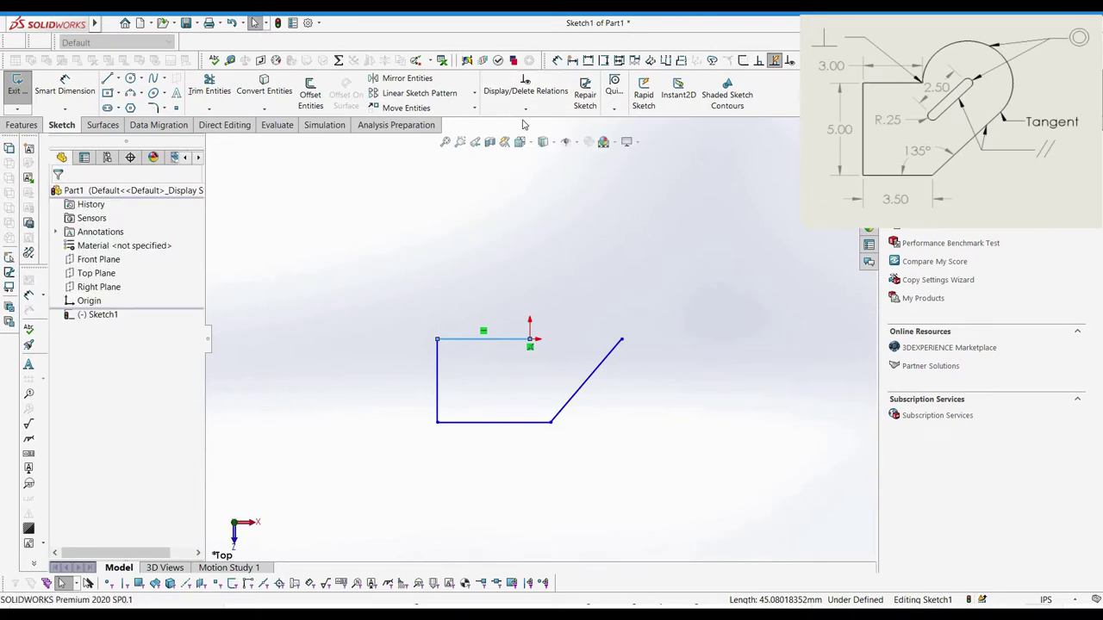
- Review all relations in the sketch and the relations that can be added between the vertical line and the lower horizontal line
click(525, 90)
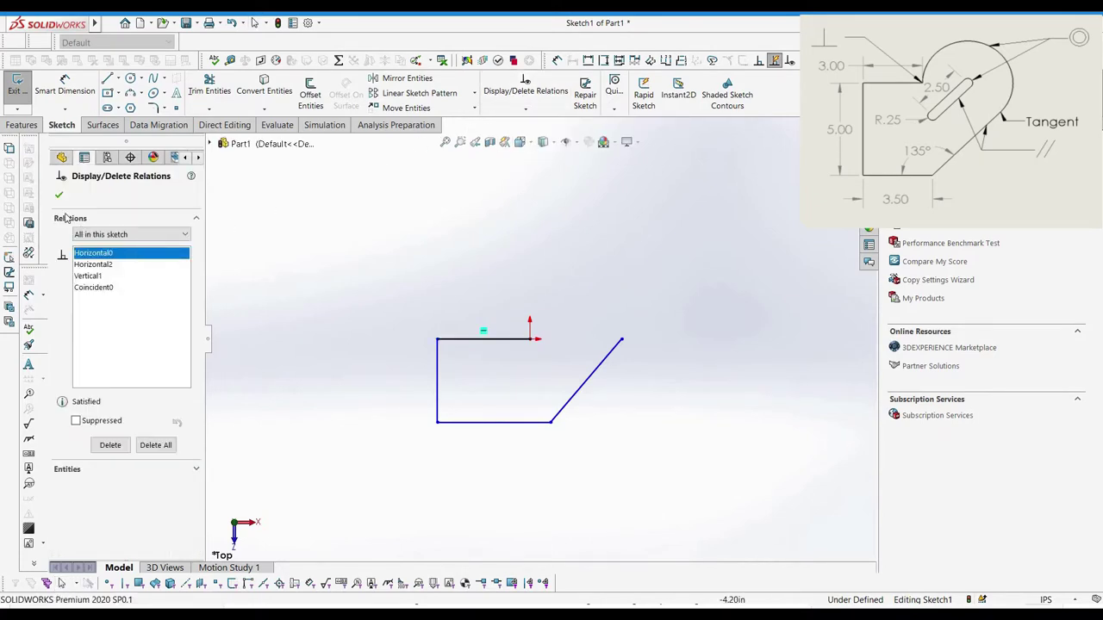
click(59, 195)
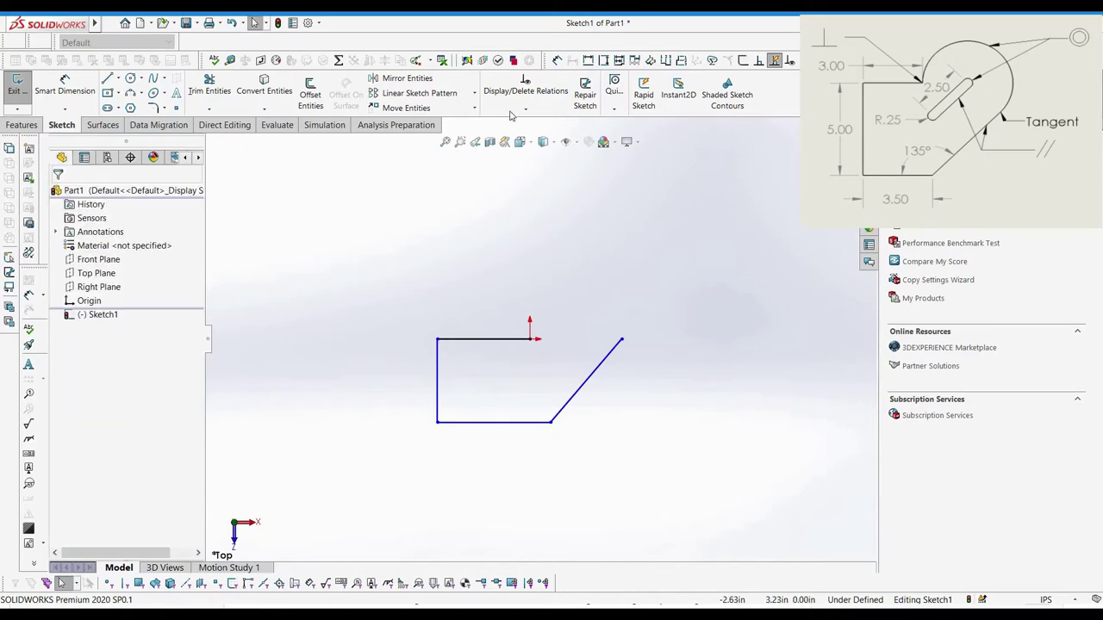
click(521, 110)
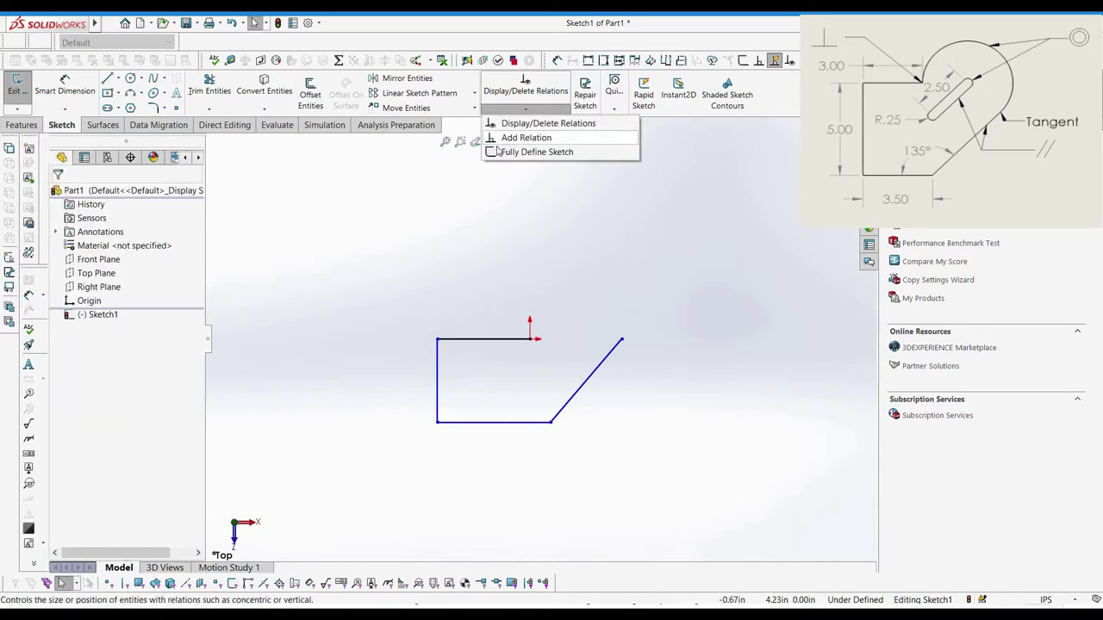
click(524, 138)
click(60, 194)
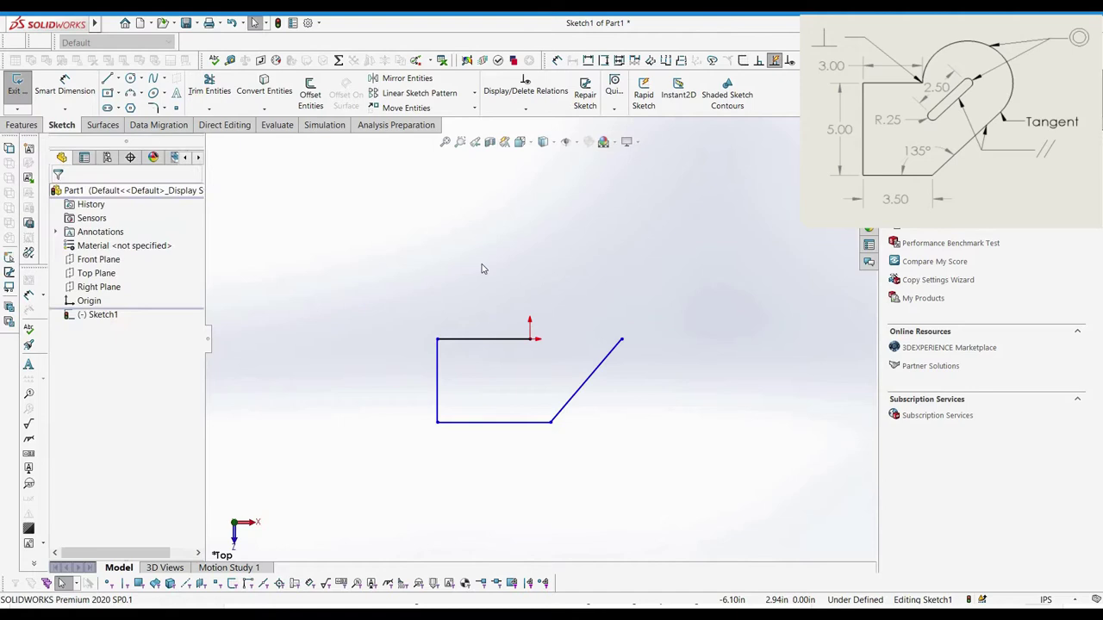
click(437, 373)
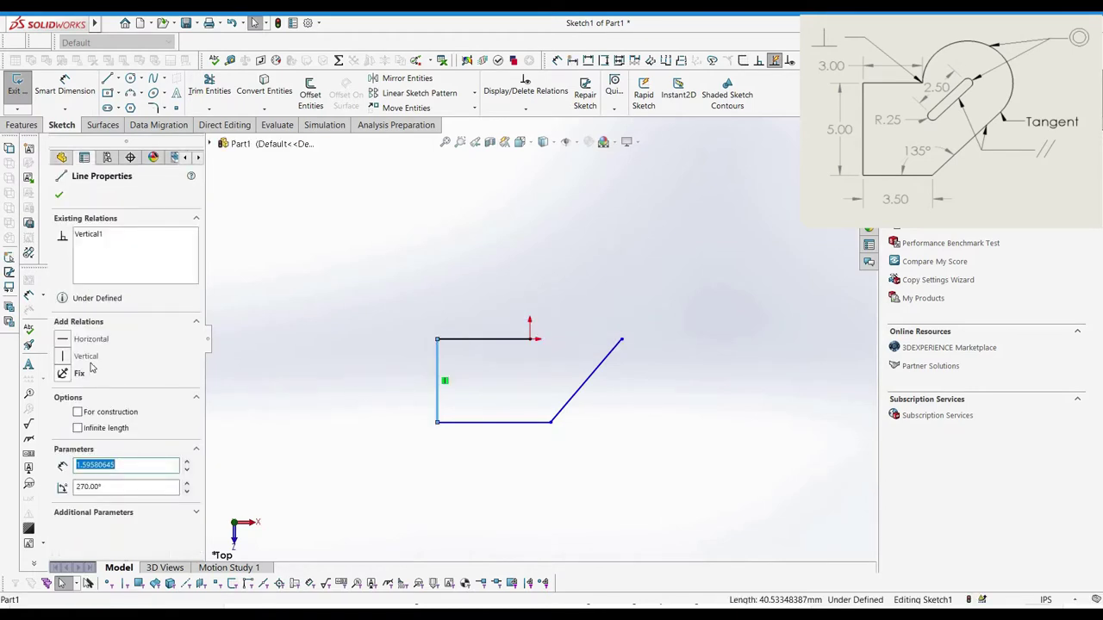
ctrl+click(479, 423)
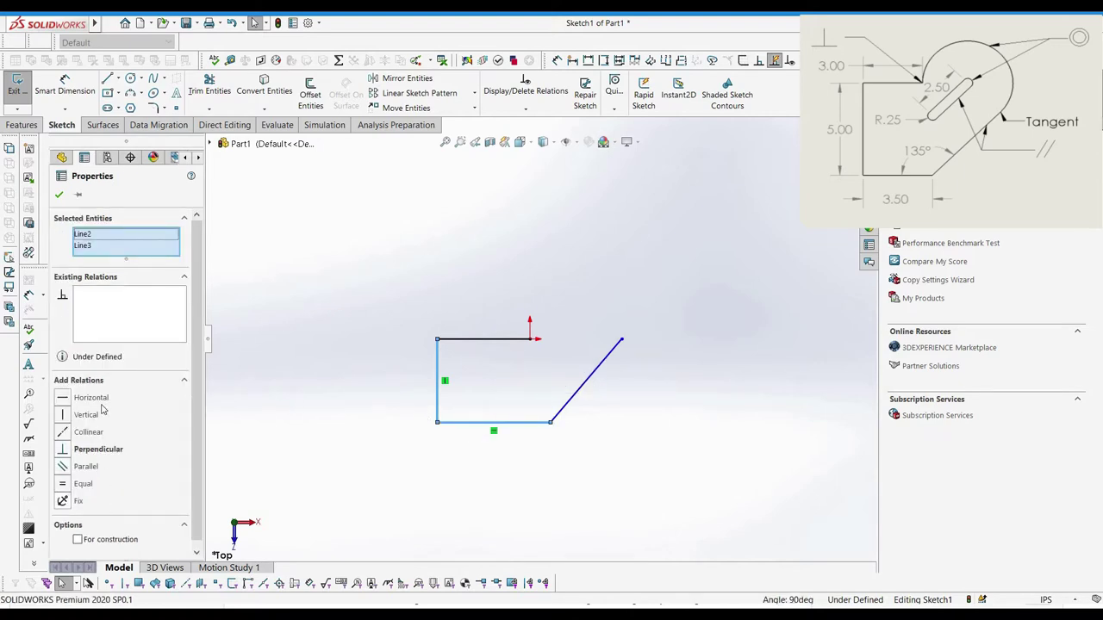
click(59, 194)
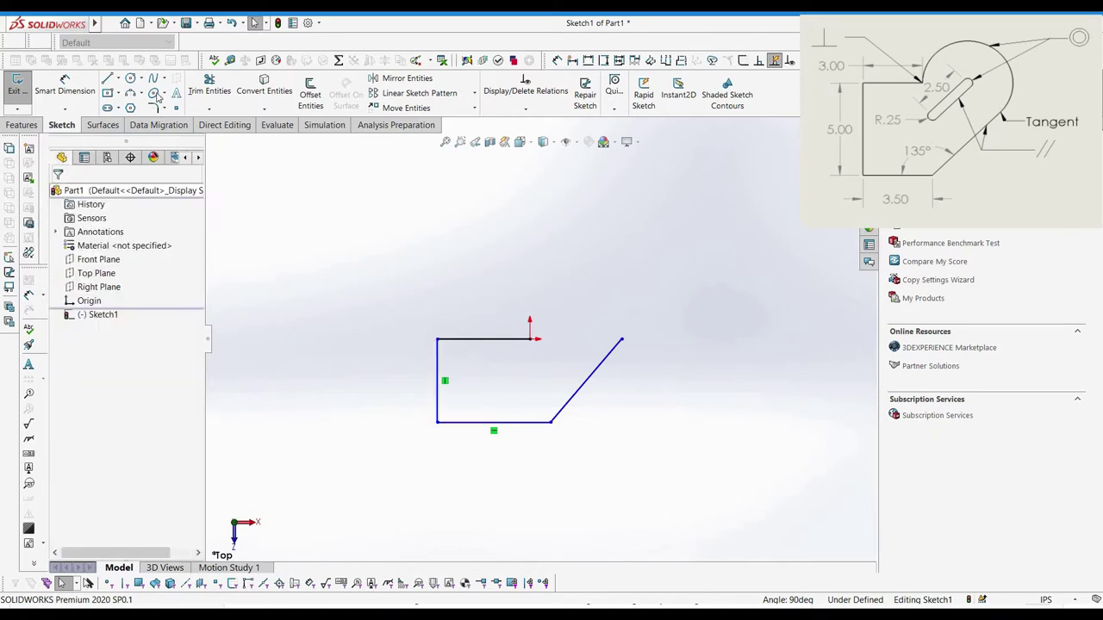
- Draw a three-point arc of about 0.88 in radius, bulging upward from the origin to the free end of the sloped line
click(132, 92)
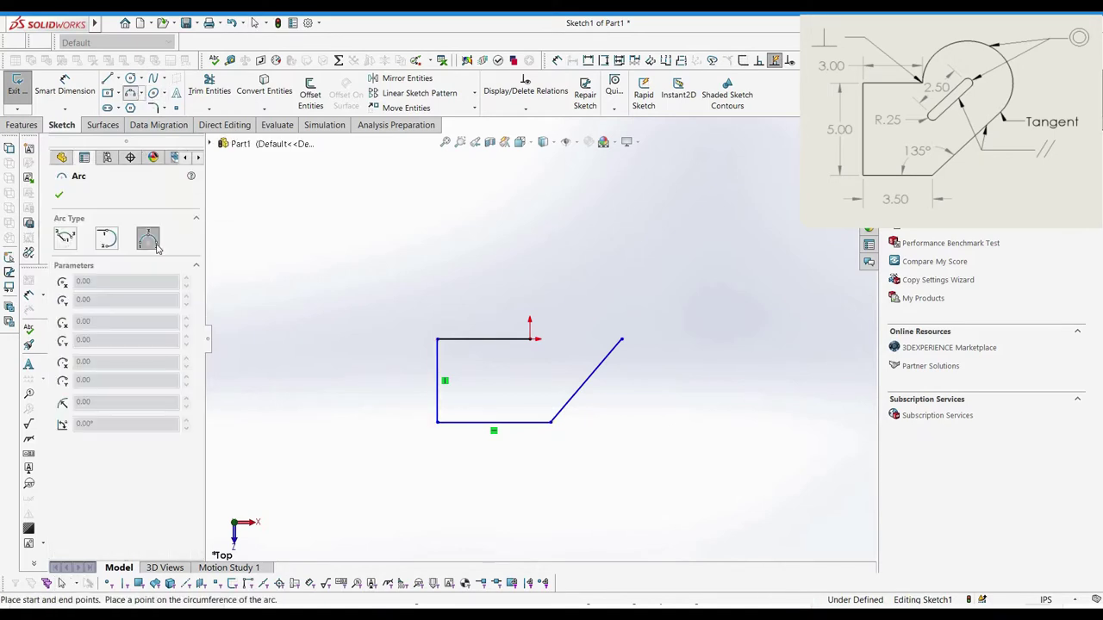
click(155, 245)
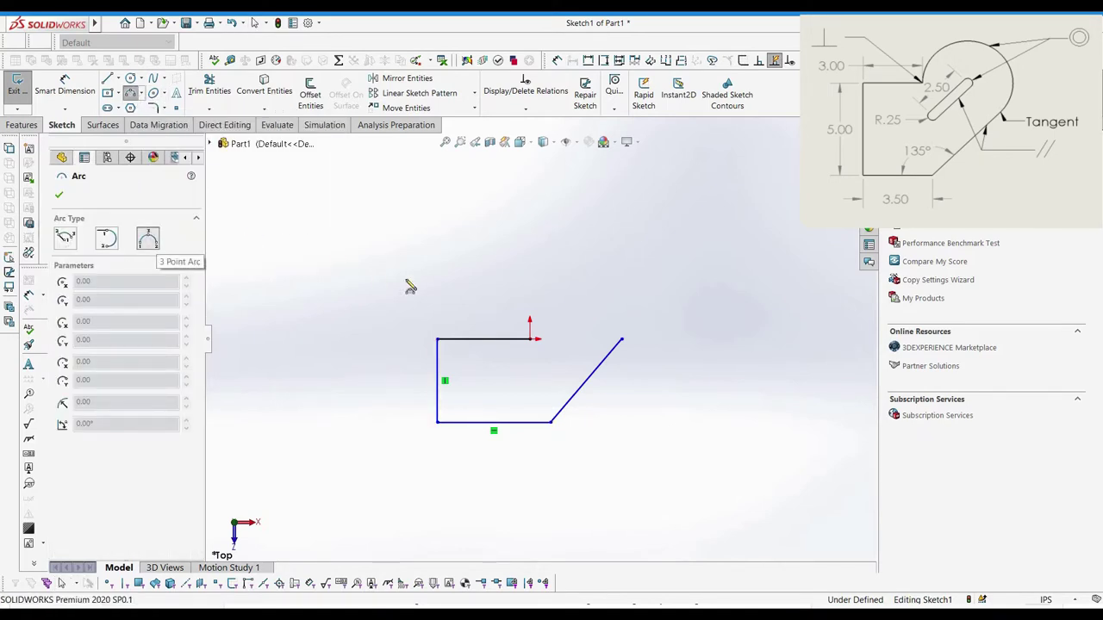
click(531, 340)
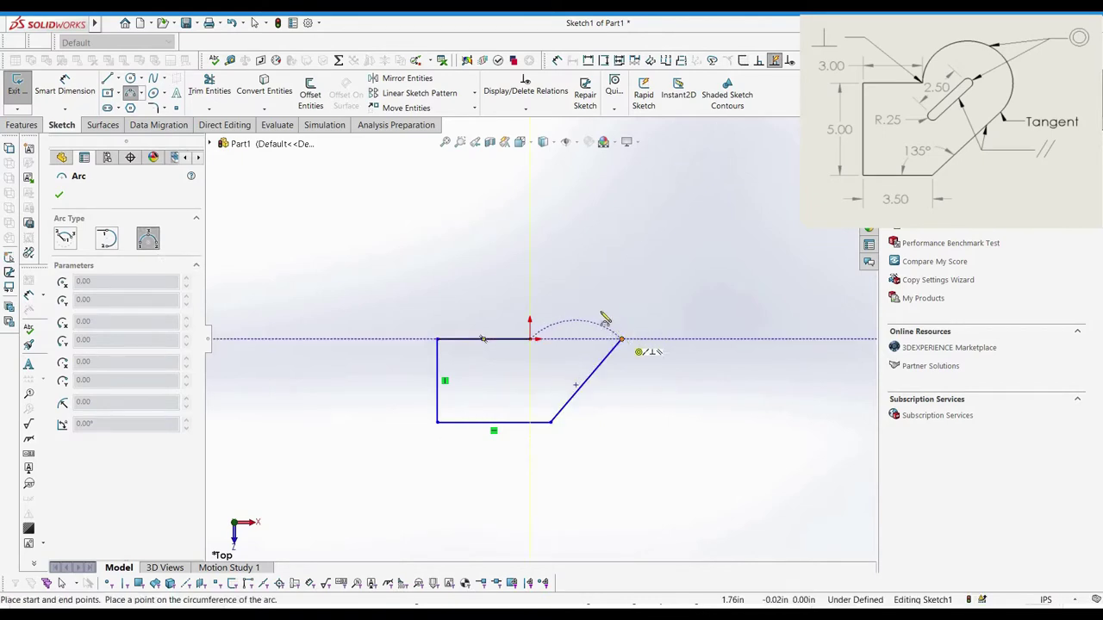
click(622, 340)
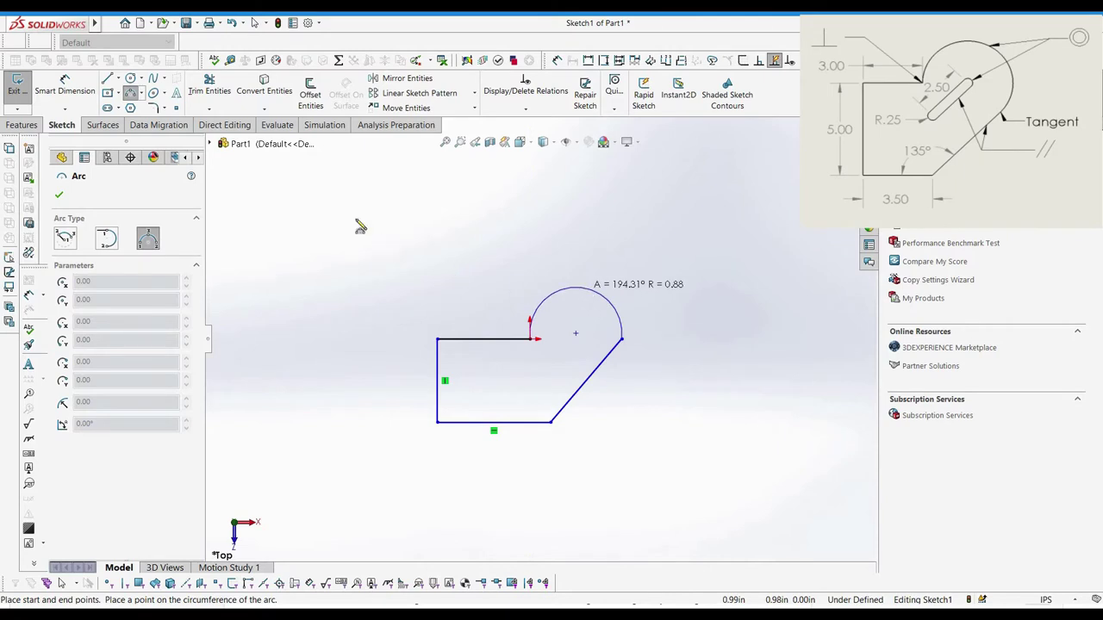
click(576, 287)
- Sketch a slanted straight slot inside the profile, about 1.29 in between centers and 0.38 in wide
click(107, 107)
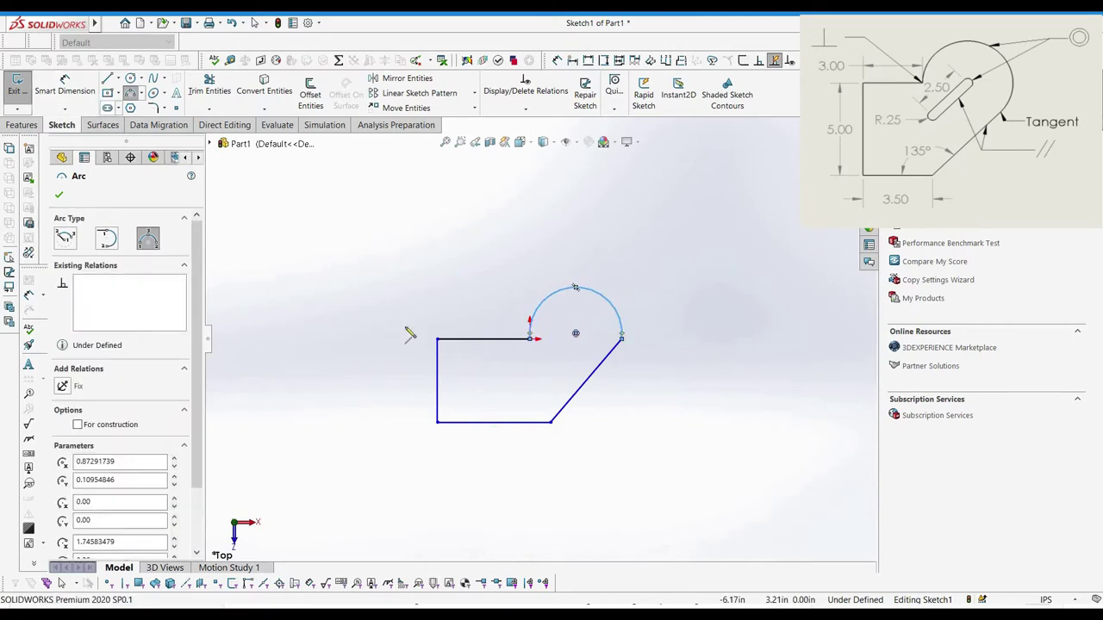
click(510, 395)
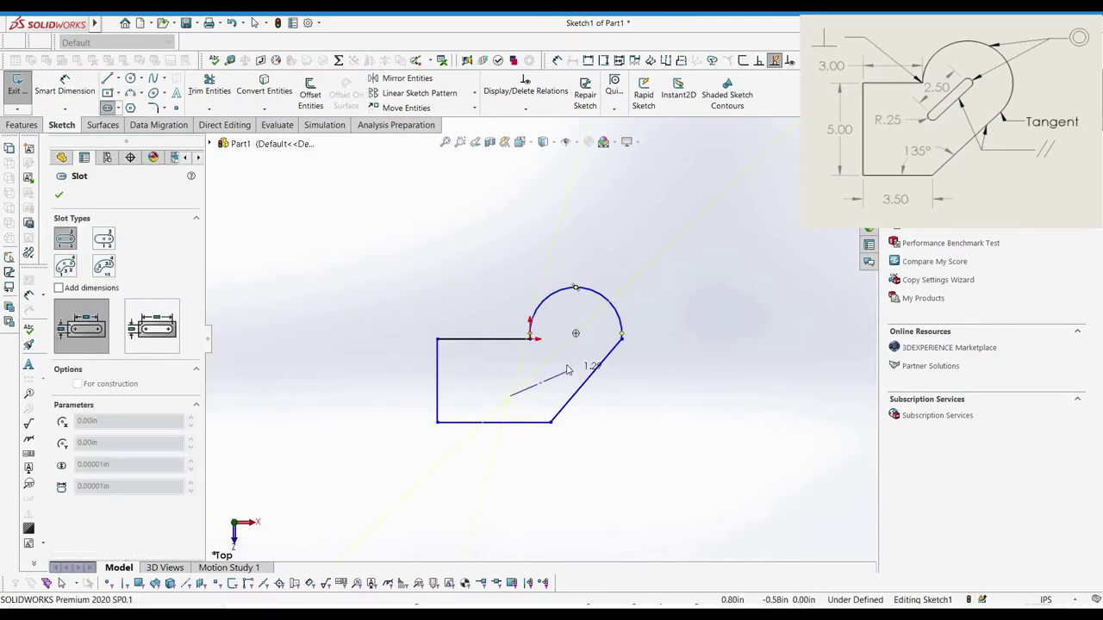
click(573, 369)
click(563, 361)
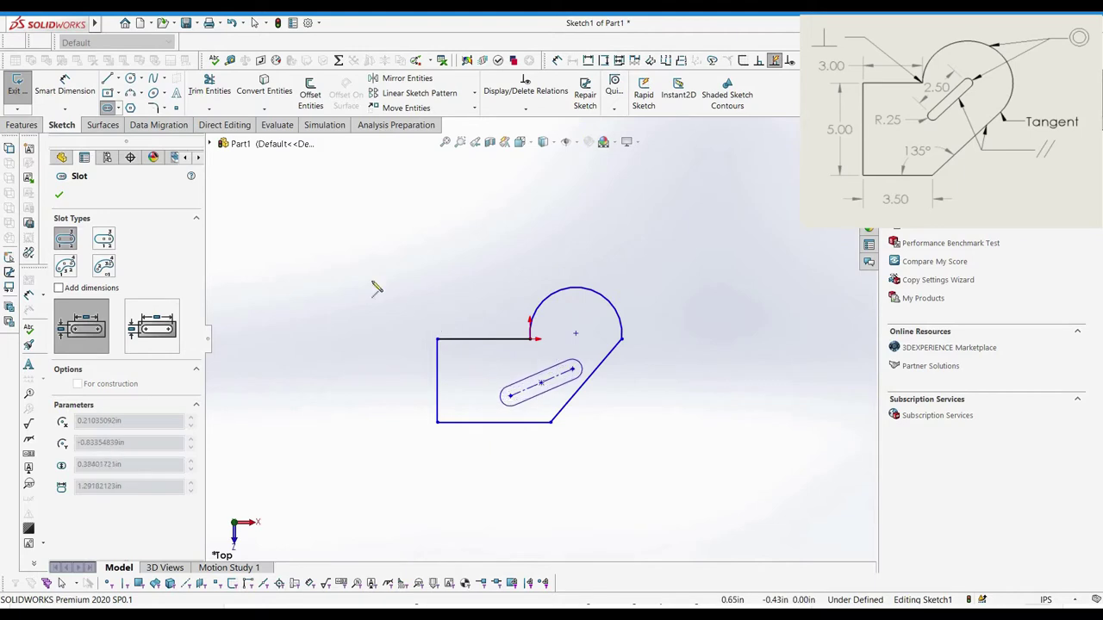
click(108, 110)
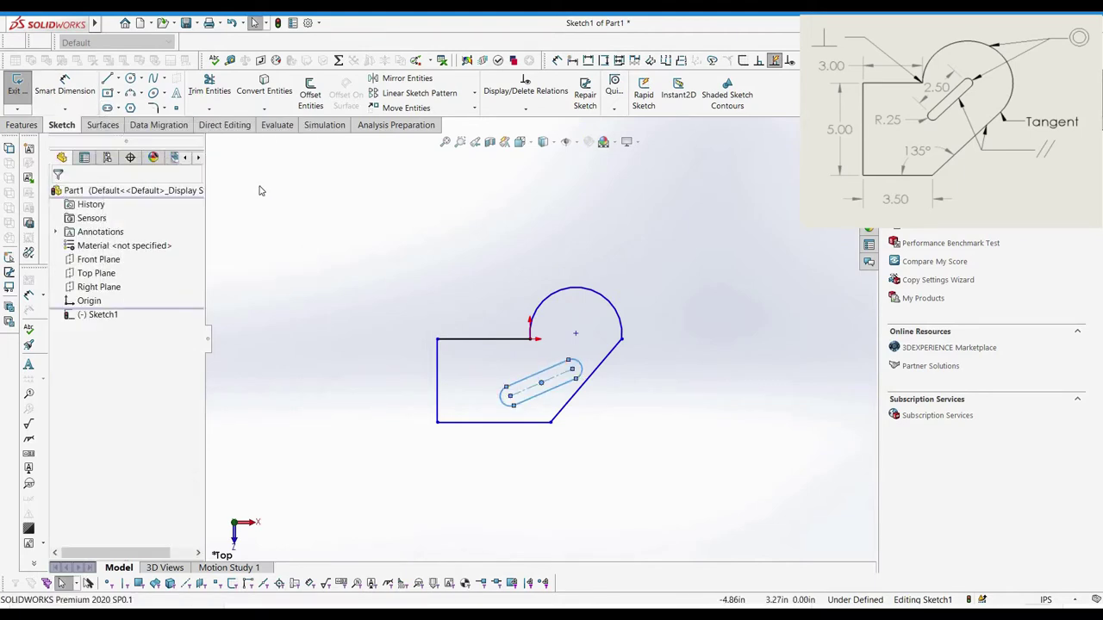
key(Escape)
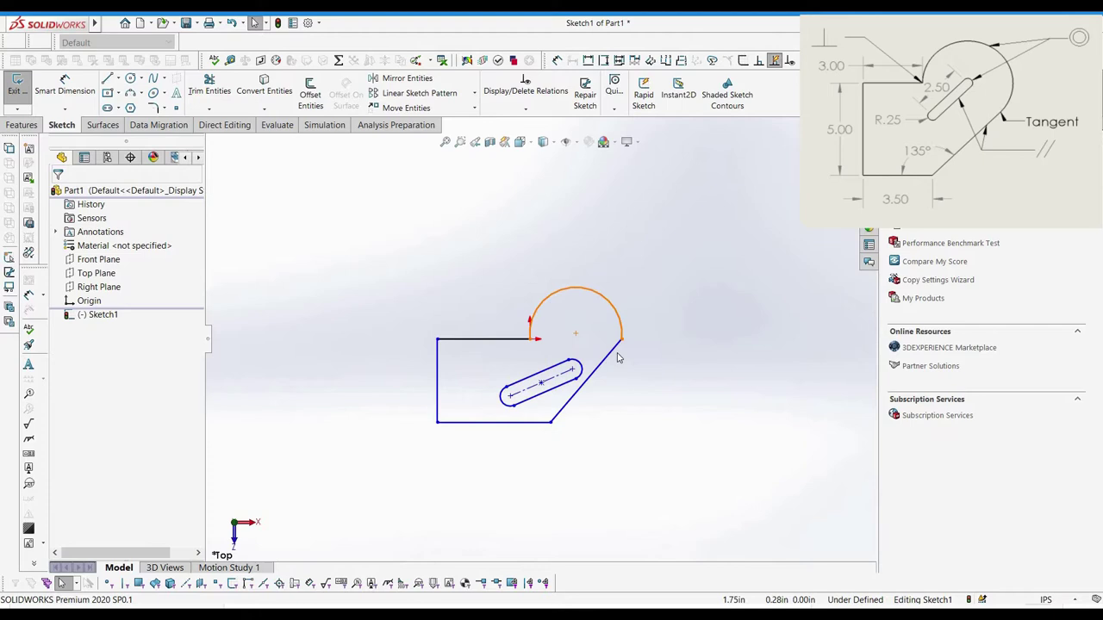
- Make the large arc tangent to the sloped line of the profile
click(616, 356)
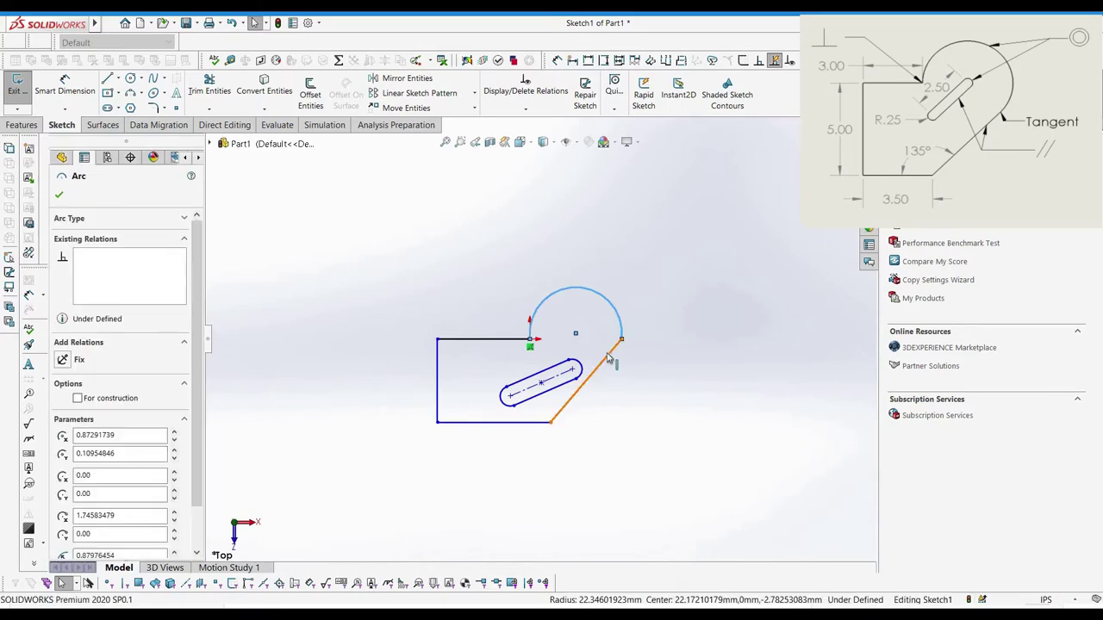
ctrl+click(607, 362)
click(80, 398)
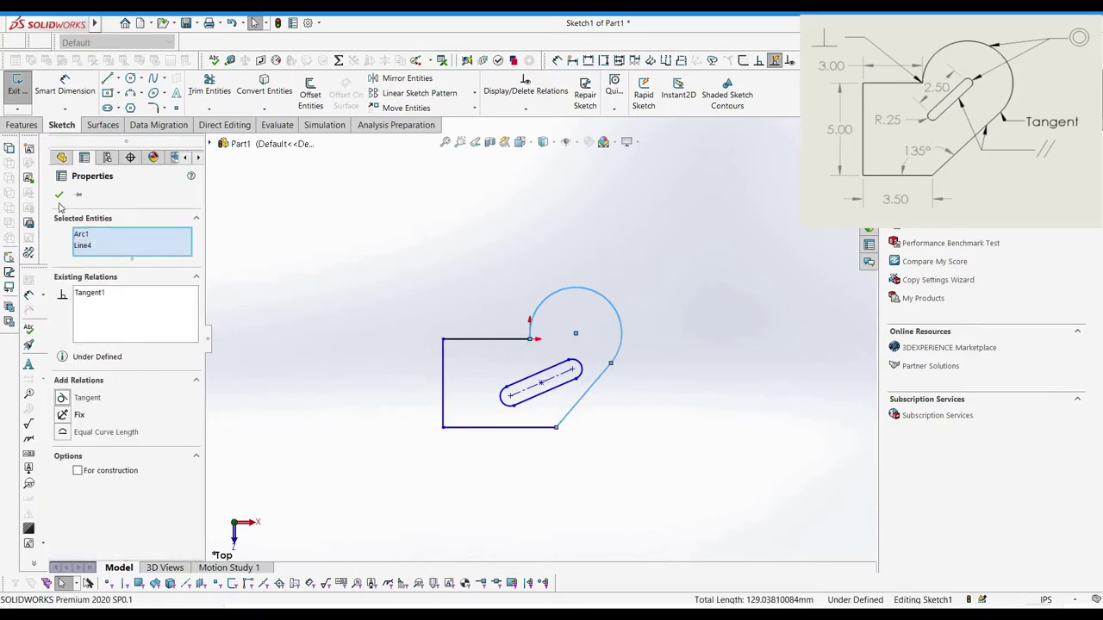
key(Escape)
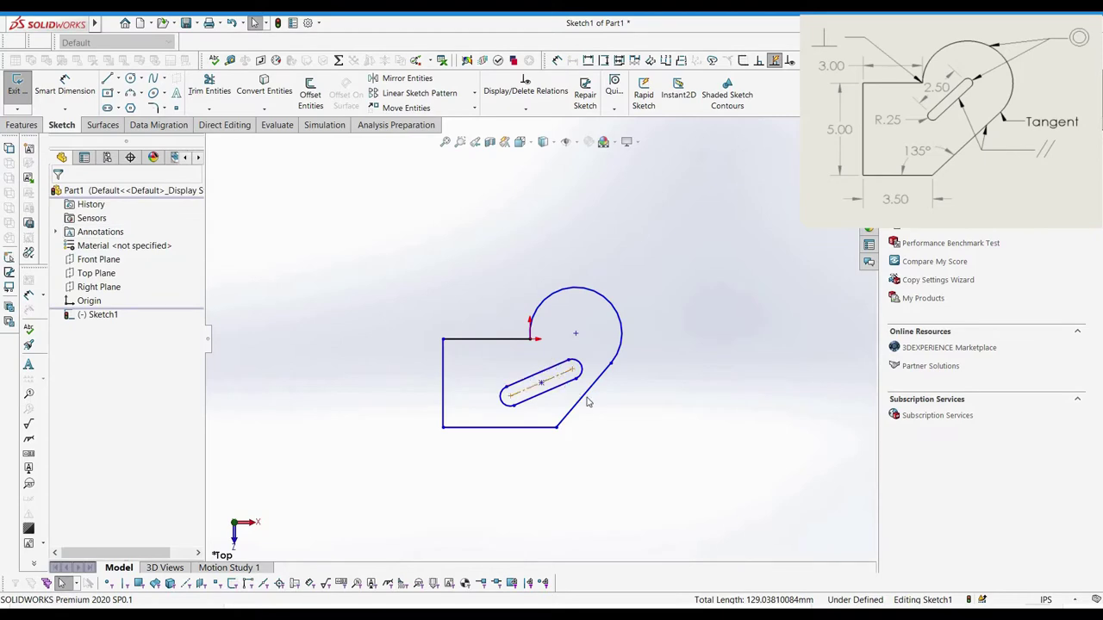
- Add a parallel relation between the sloped line and the slot's centerline
click(586, 401)
click(541, 383)
ctrl+click(582, 396)
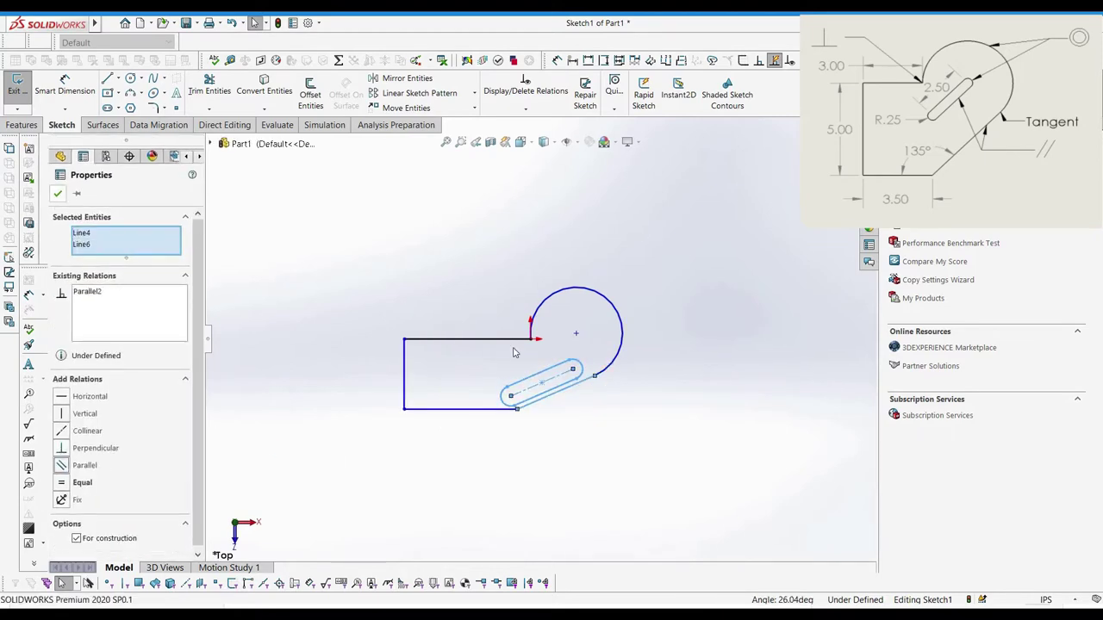
click(58, 193)
- Make the slot's upper end arc concentric with the large profile arc
click(581, 365)
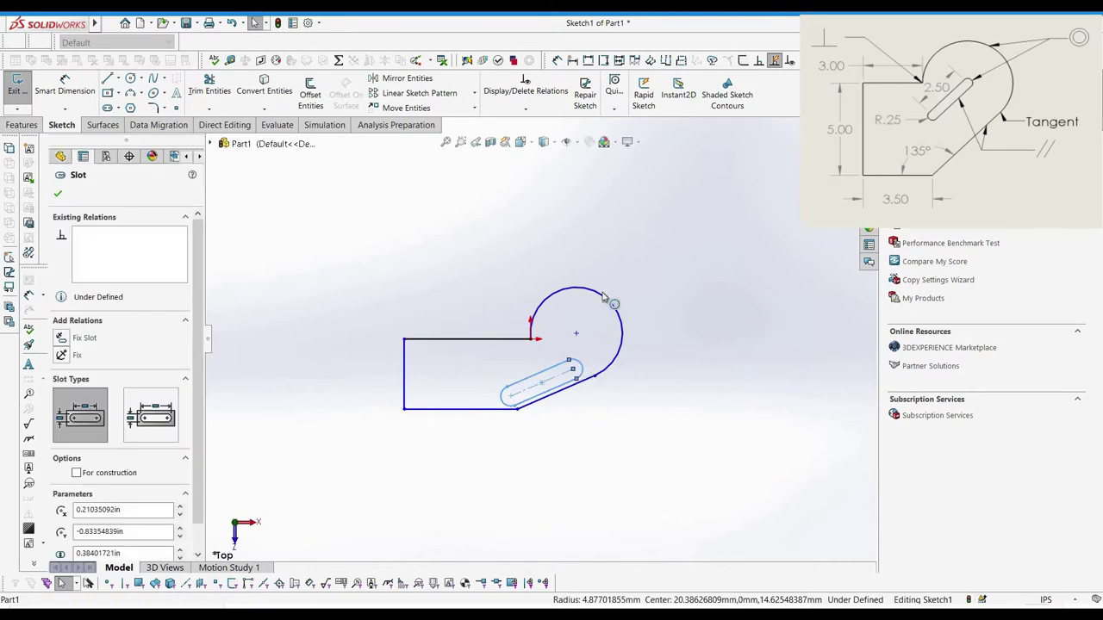
ctrl+click(620, 345)
click(89, 431)
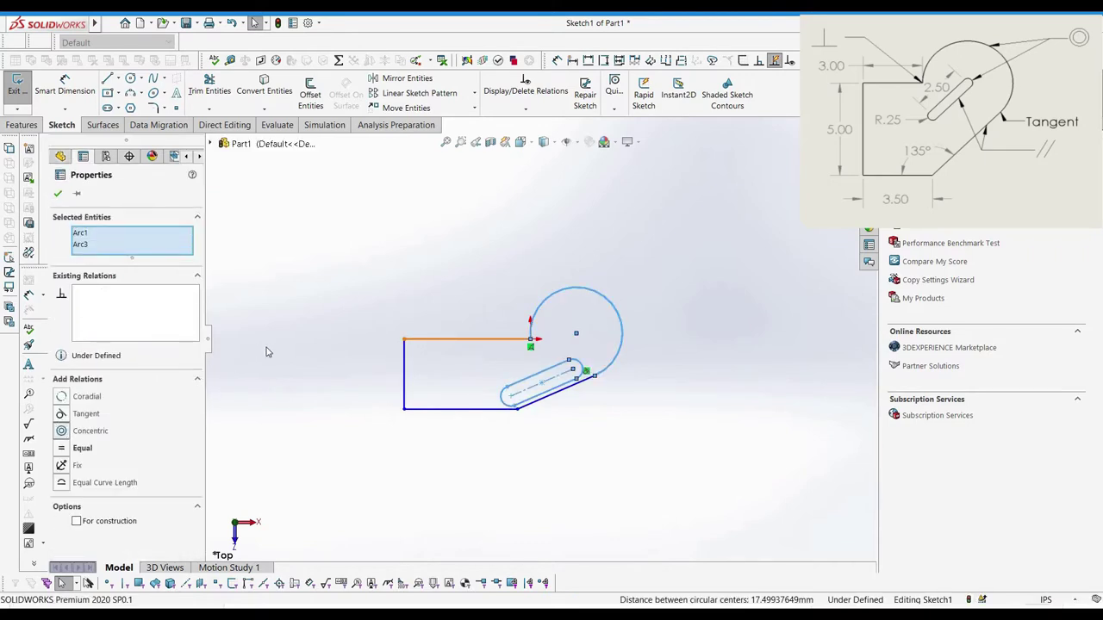
key(Escape)
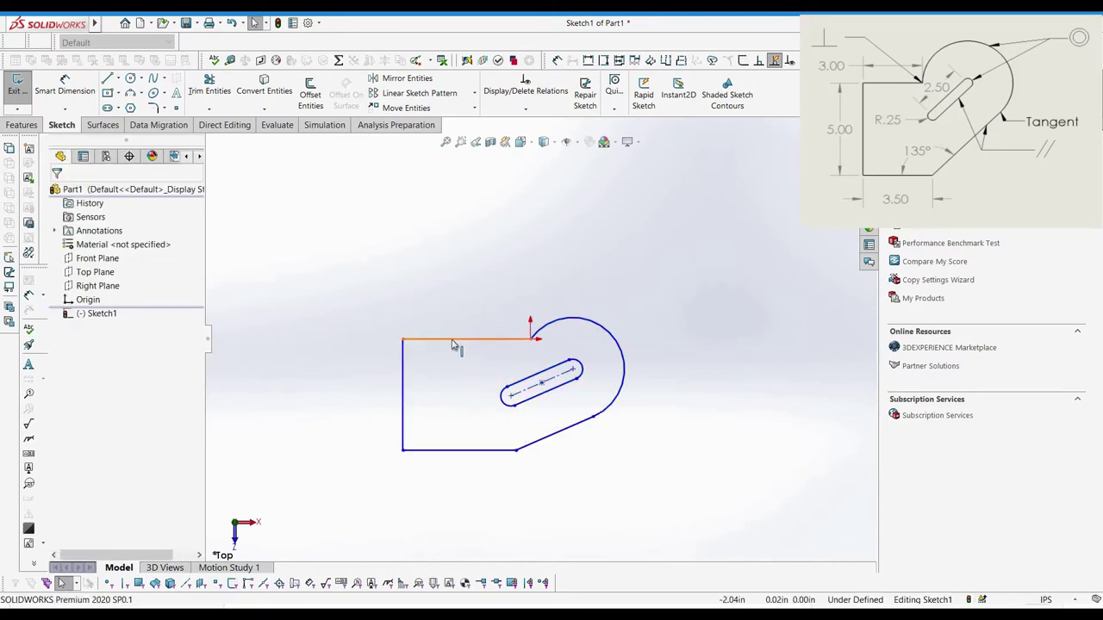
- Check which relations can be added between the large arc and the upper horizontal line
click(557, 329)
ctrl+click(560, 325)
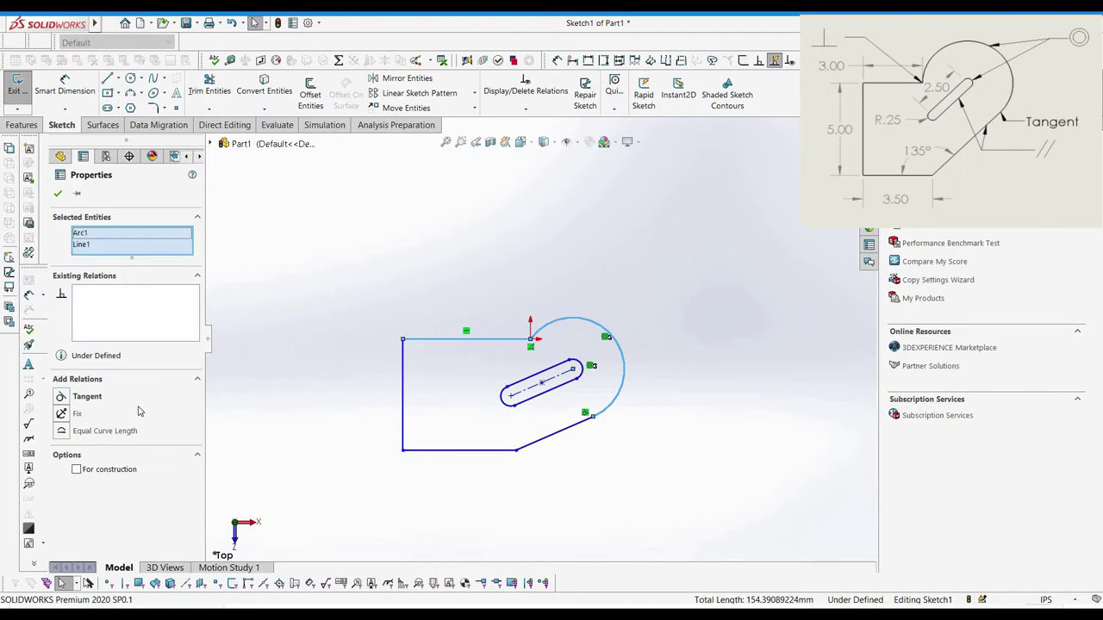
click(57, 195)
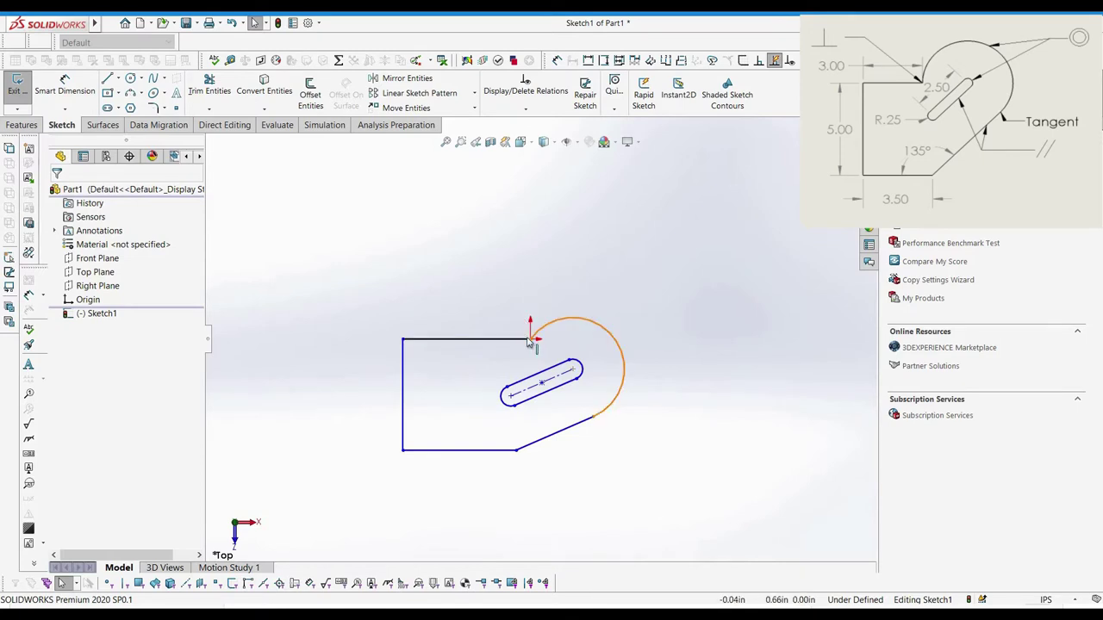
- Make the slot's upper center point coincident with the upper horizontal line, and pull the sloped line's lower endpoint outward to steepen it
click(575, 373)
ctrl+click(517, 342)
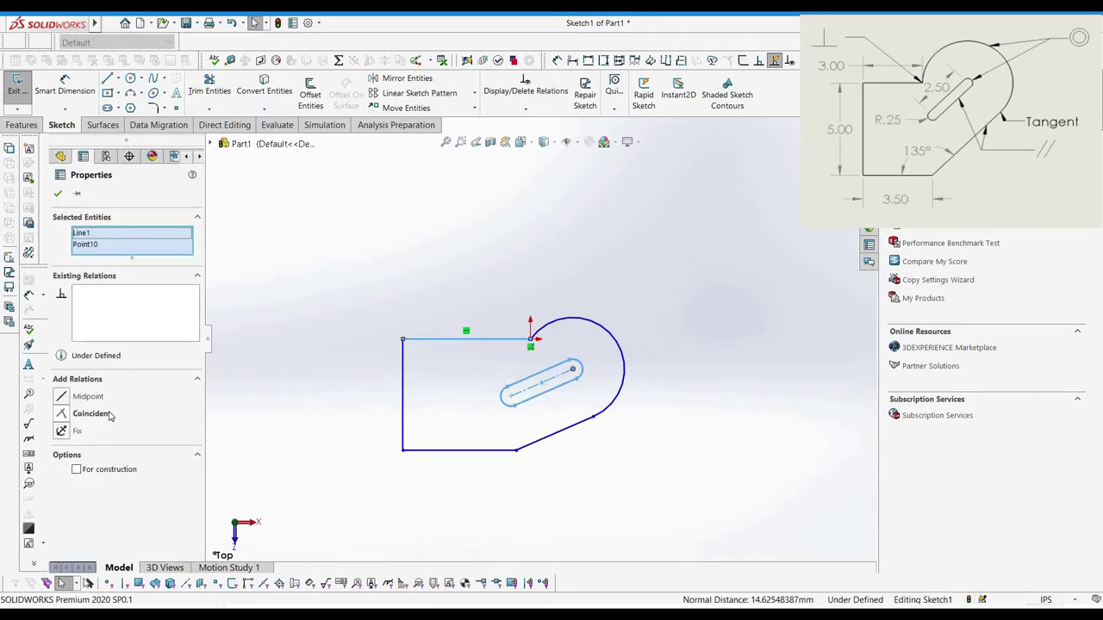
click(107, 415)
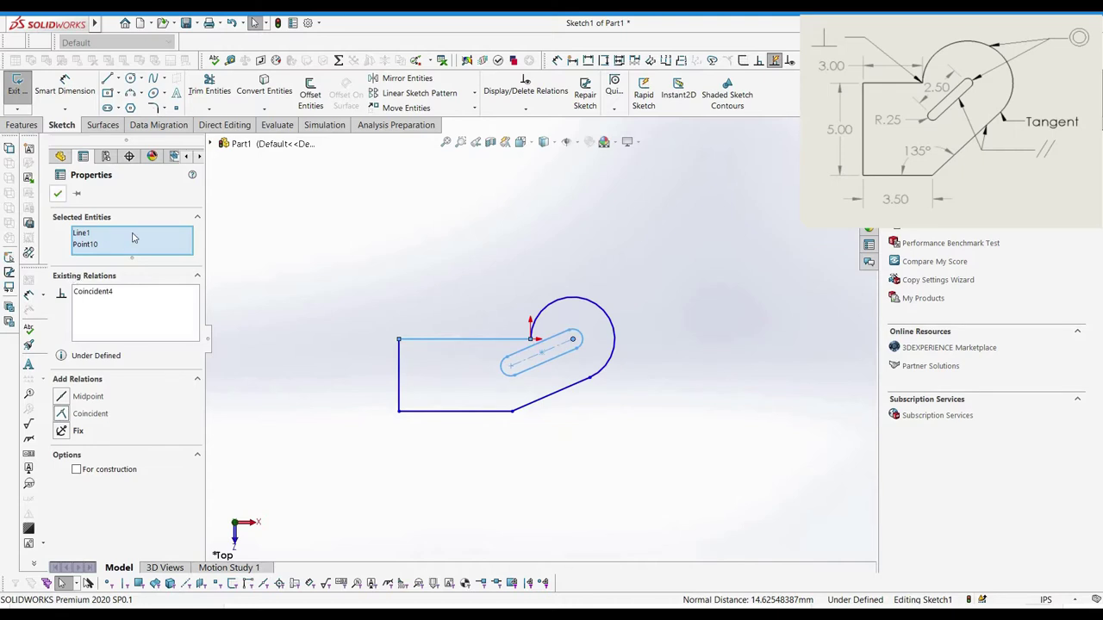
click(56, 197)
drag(526, 441, 544, 453)
- Dimension the upper horizontal line to 3 in and the vertical line to 5 in
click(78, 102)
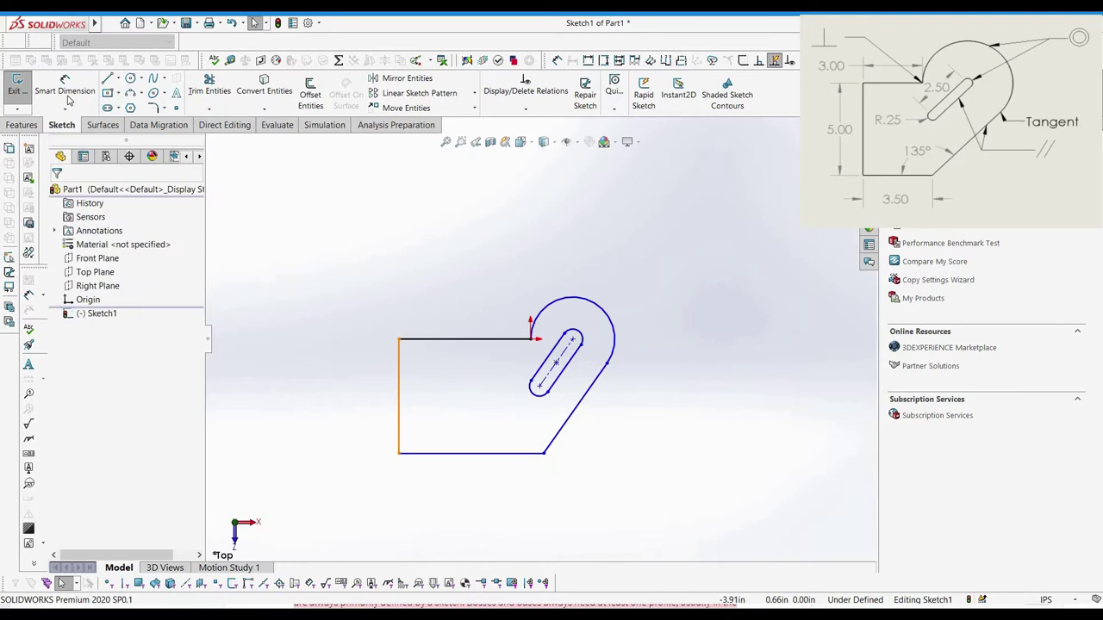
click(438, 293)
click(392, 282)
text(3)
key(Return)
click(373, 384)
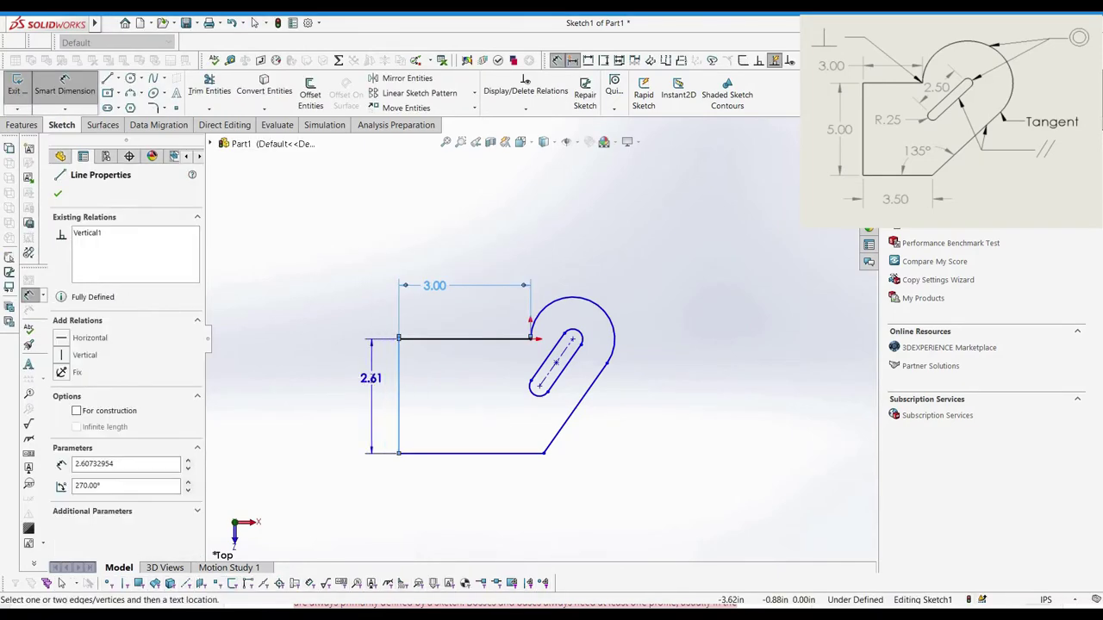
click(370, 405)
text(5)
key(Return)
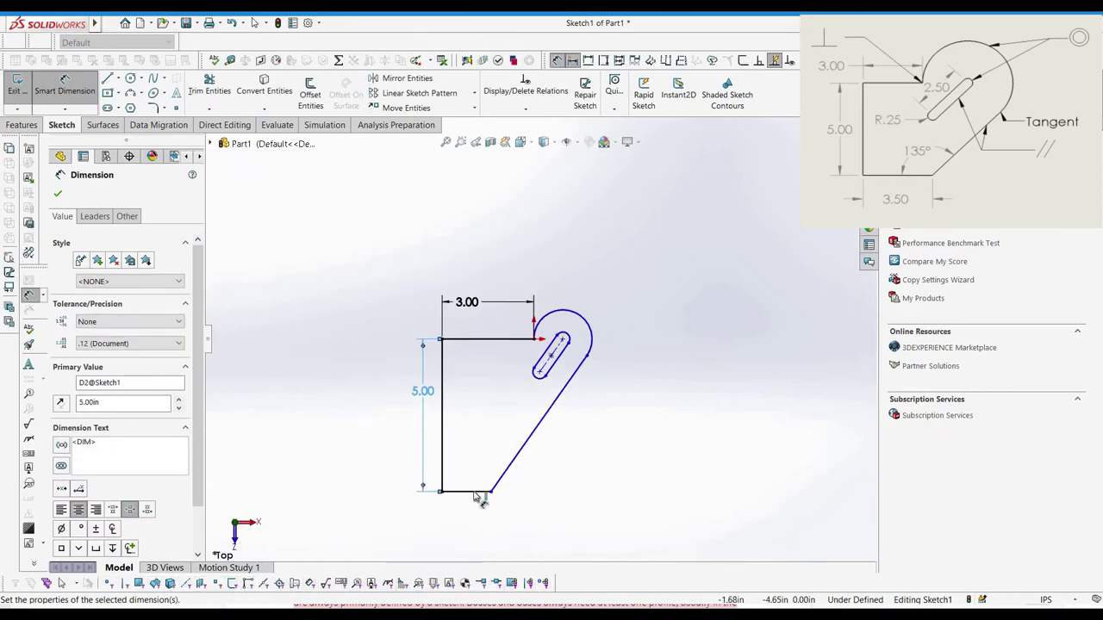
- Dimension the lower horizontal line to 3.5 in and its angle to the sloped line to 135°
click(482, 524)
click(455, 507)
text(3.5)
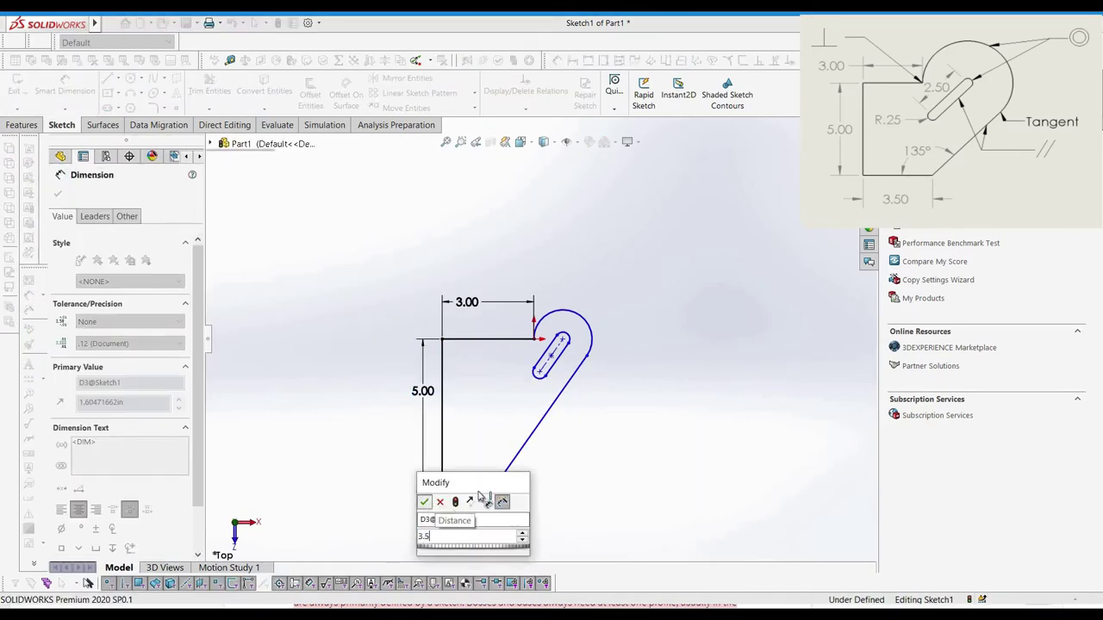
key(Return)
click(510, 492)
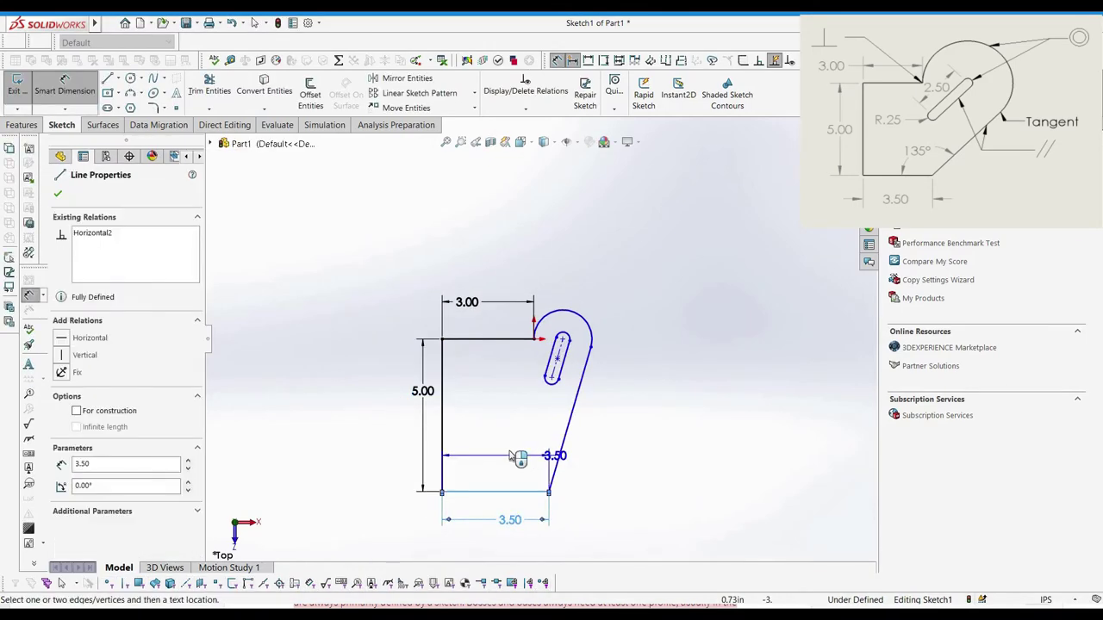
click(560, 456)
click(508, 451)
text(135)
key(Return)
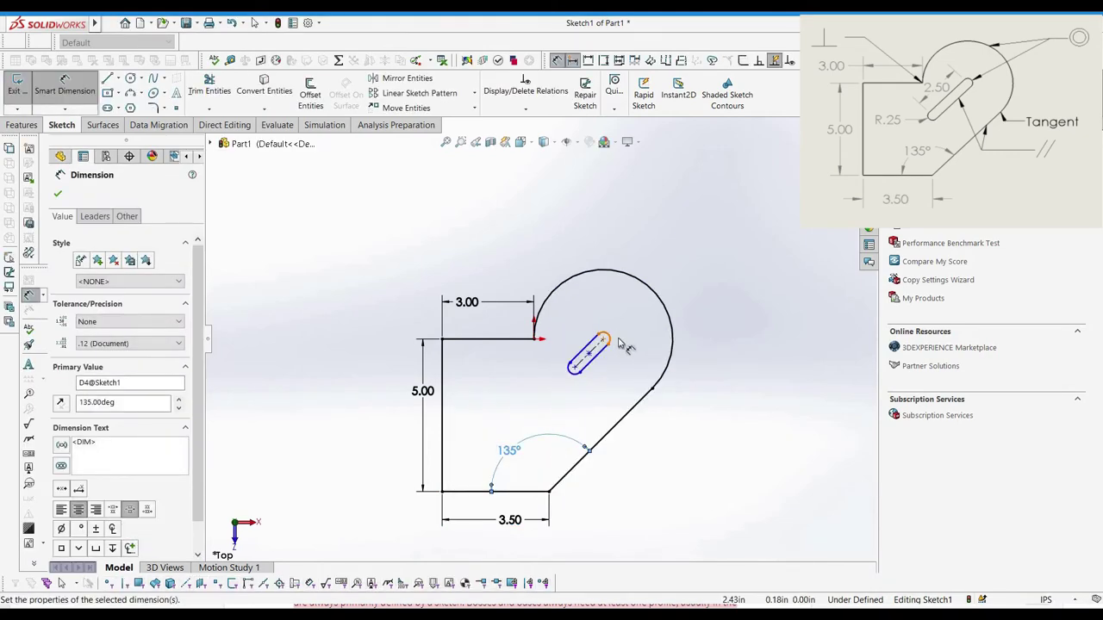
- Dimension the slot with a 0.25 in end radius and 2.5 in between centers, and exit the sketch
click(607, 337)
click(615, 338)
text(0.25)
key(Return)
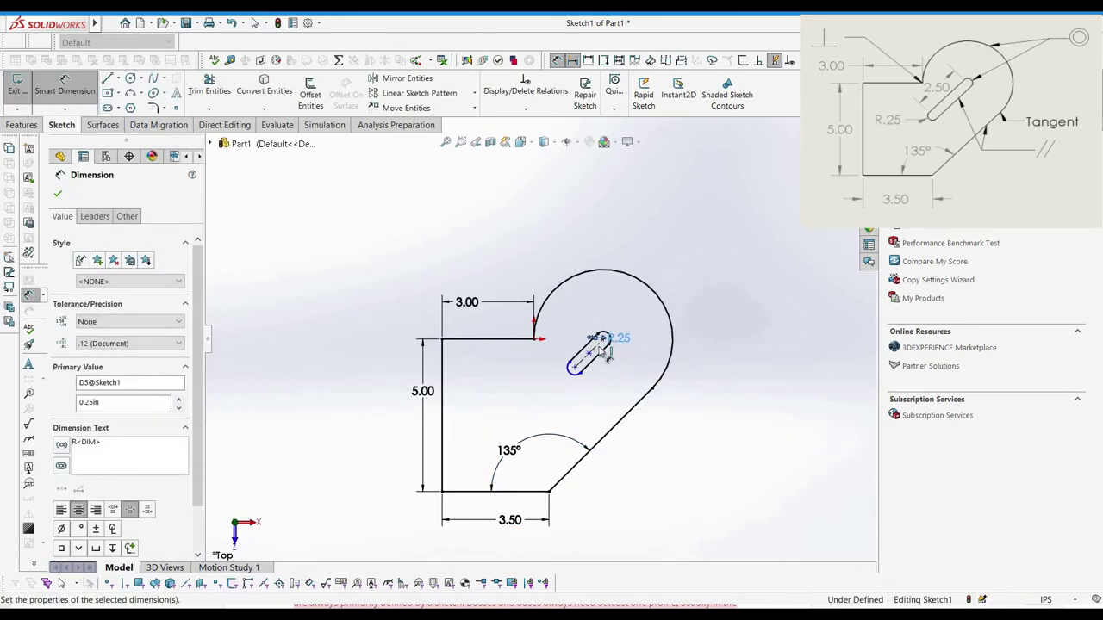
click(617, 375)
click(611, 379)
text(2.5)
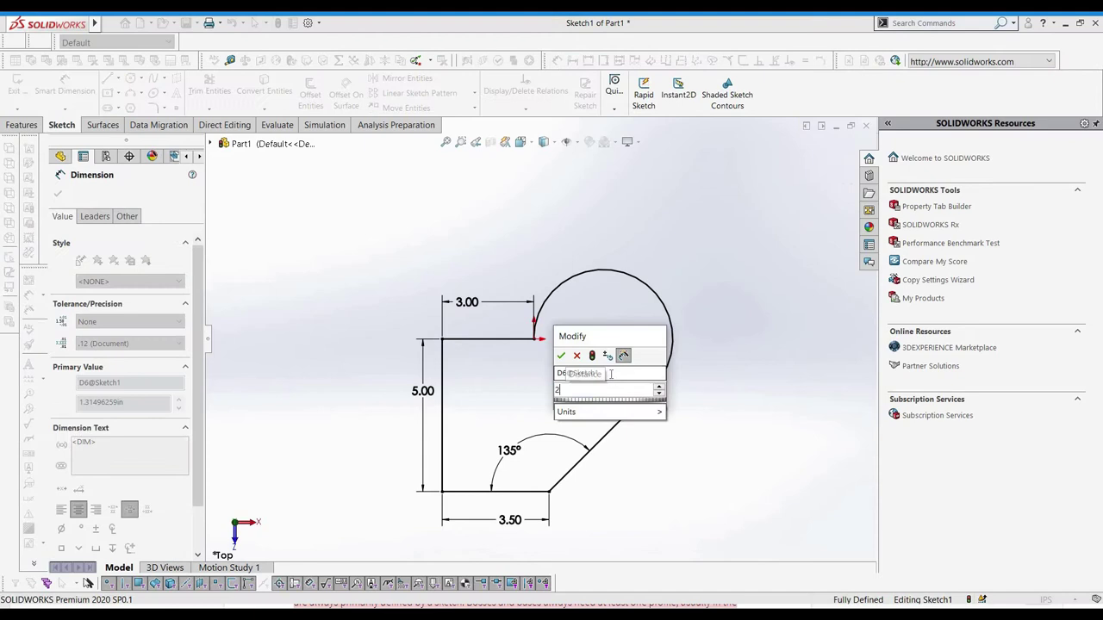
key(Return)
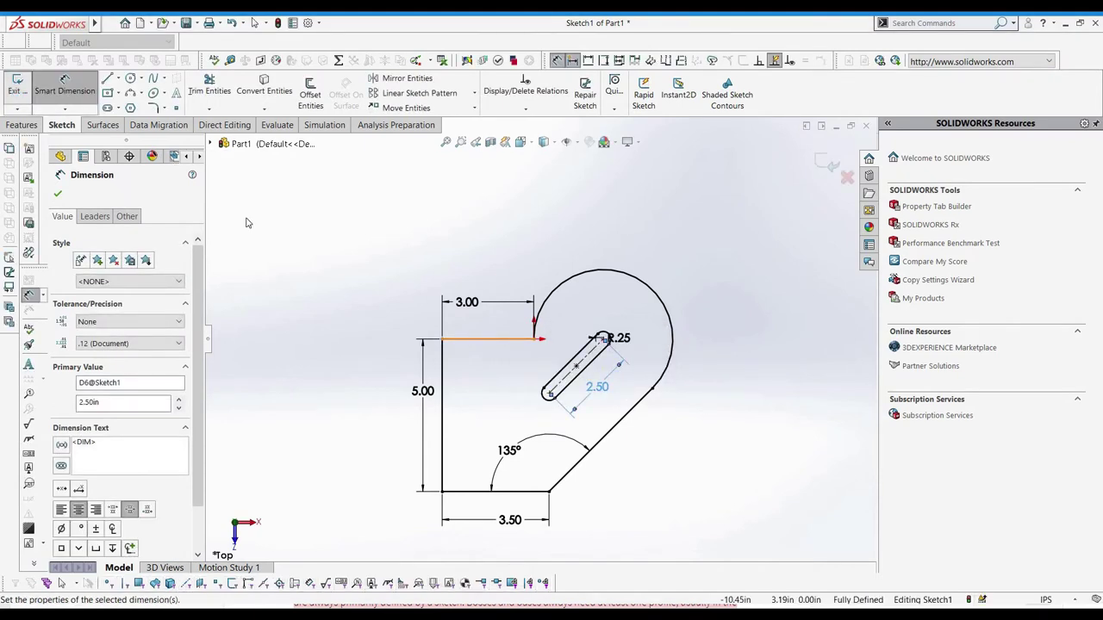
click(18, 97)
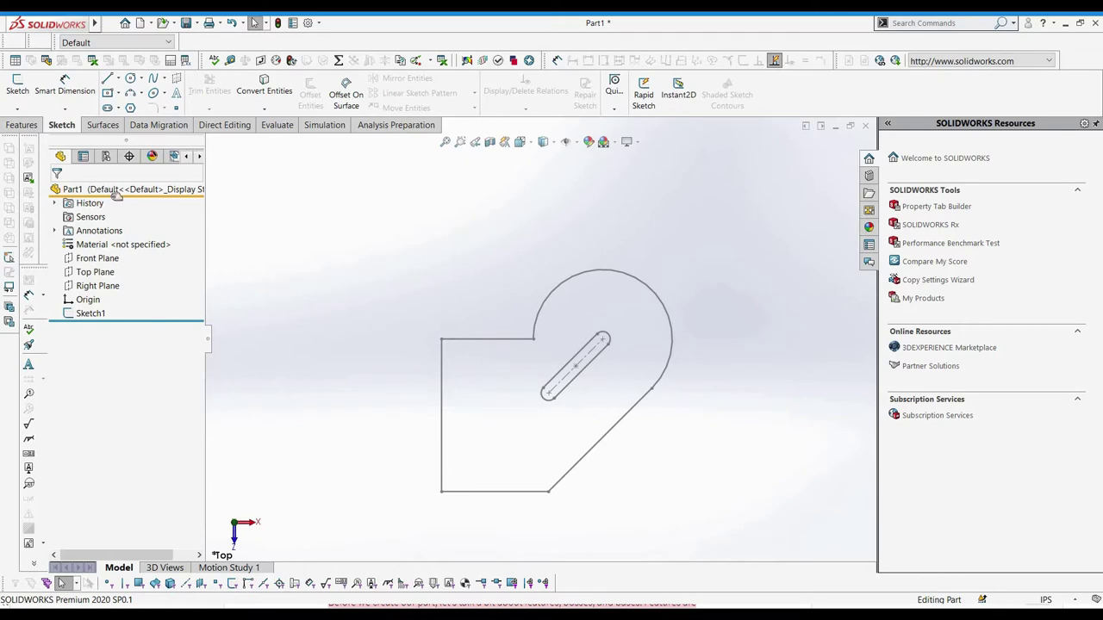
- Start an Extruded Boss/Base from the plate sketch and clear the selected contour so the slot is left open
click(30, 126)
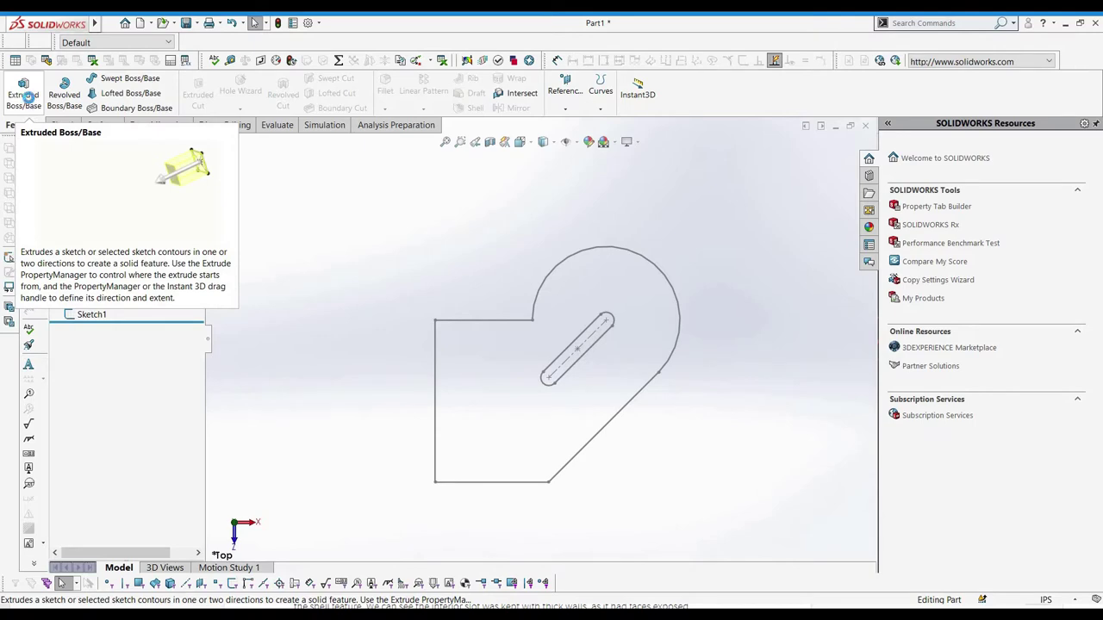
click(27, 98)
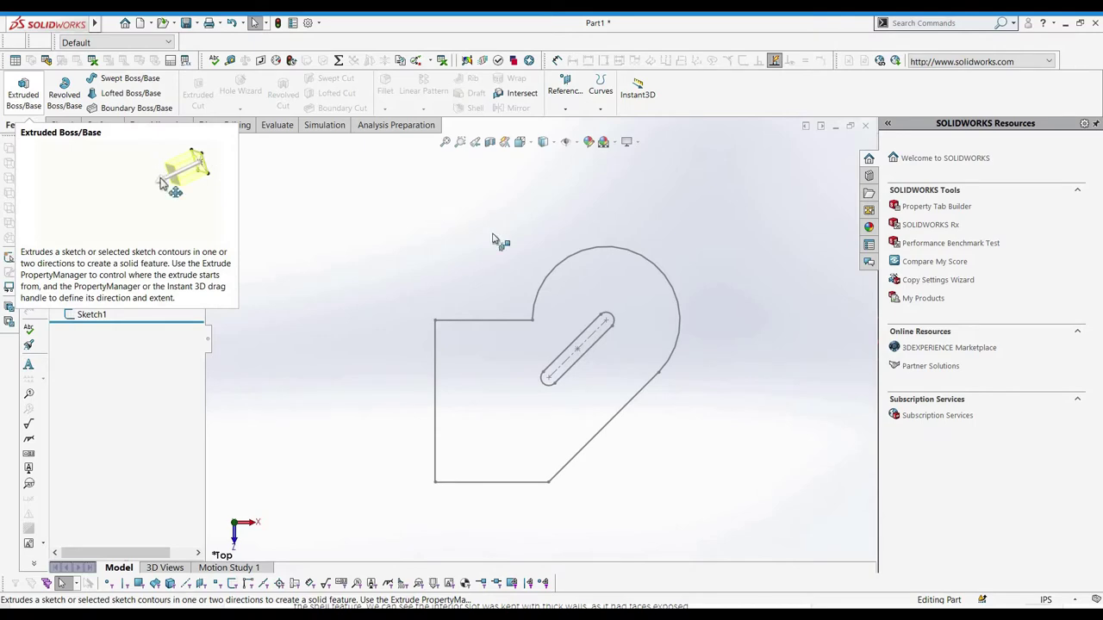
click(474, 319)
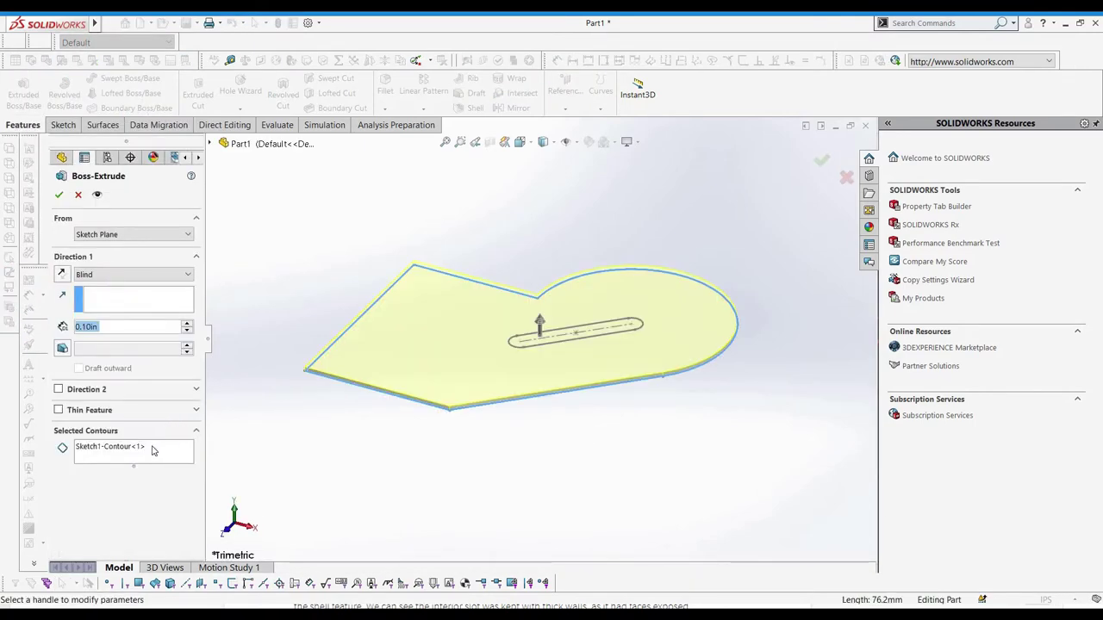
right_click(153, 450)
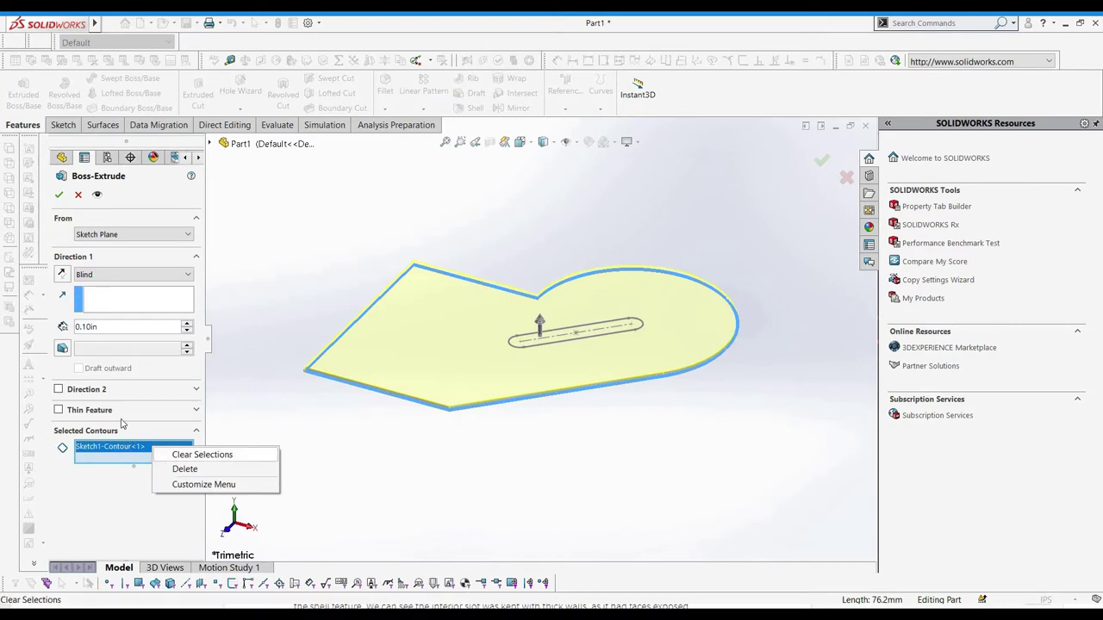
click(200, 454)
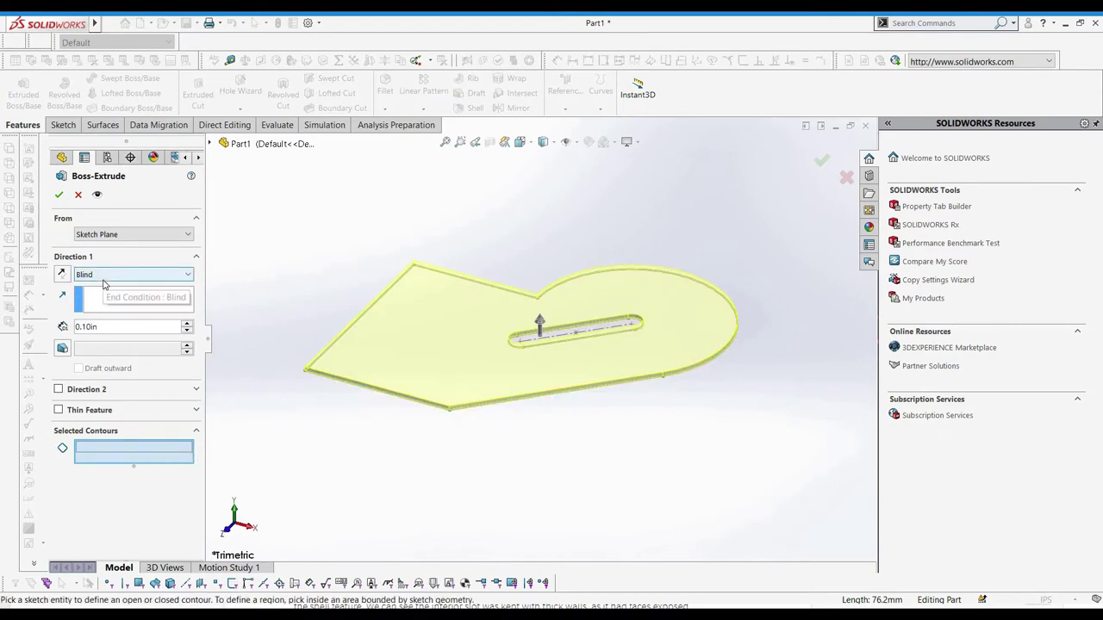
- Extrude the profile upward with a Blind end condition and a depth of 5 in
click(104, 276)
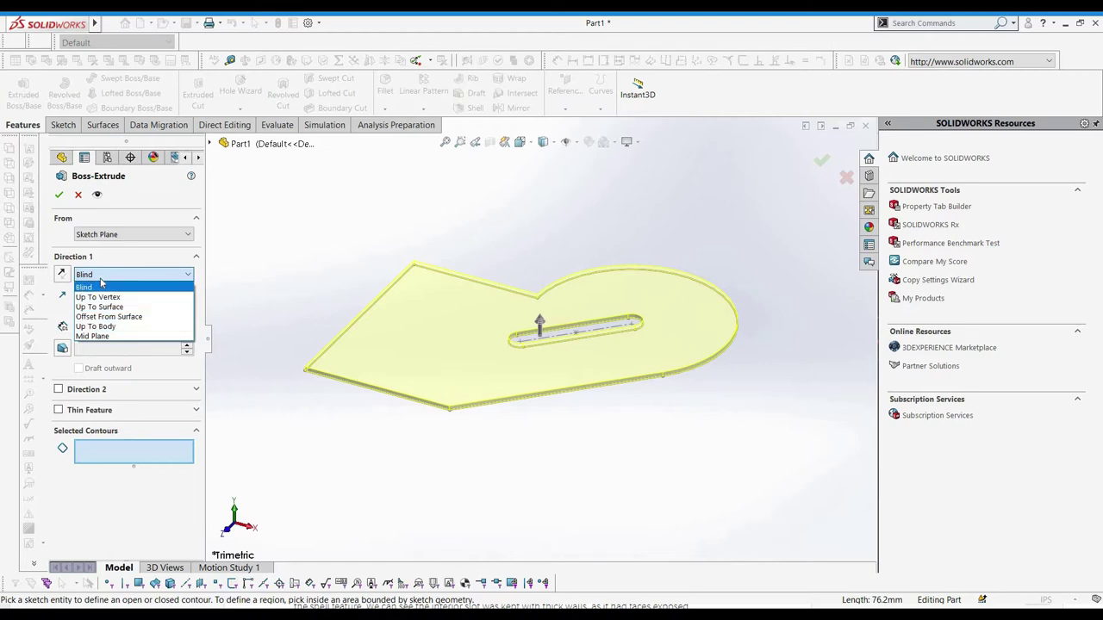
click(100, 284)
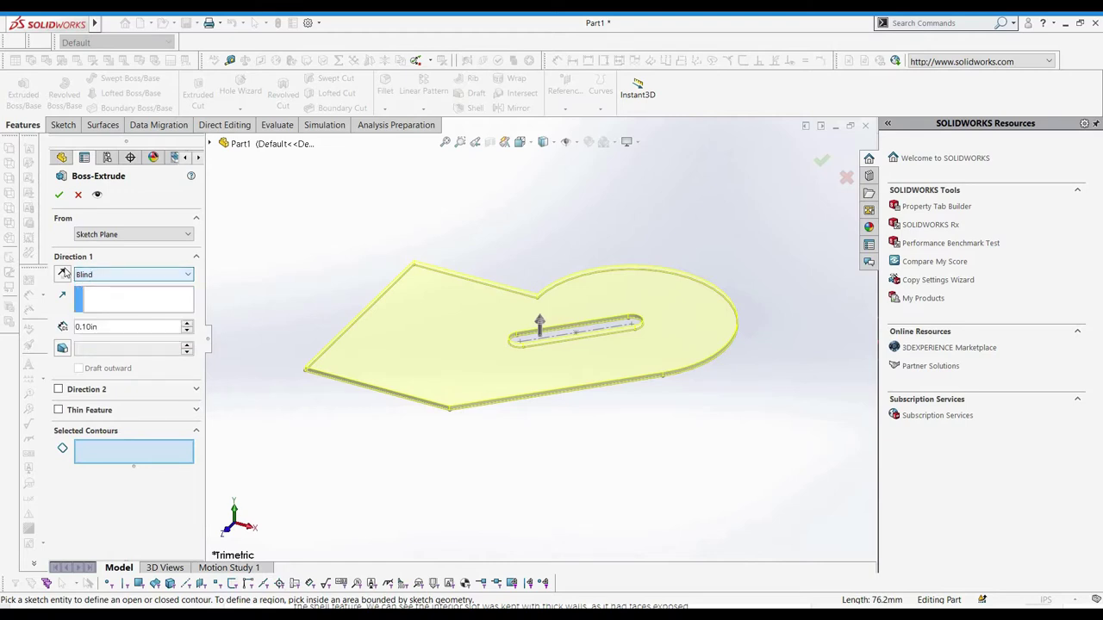
click(63, 274)
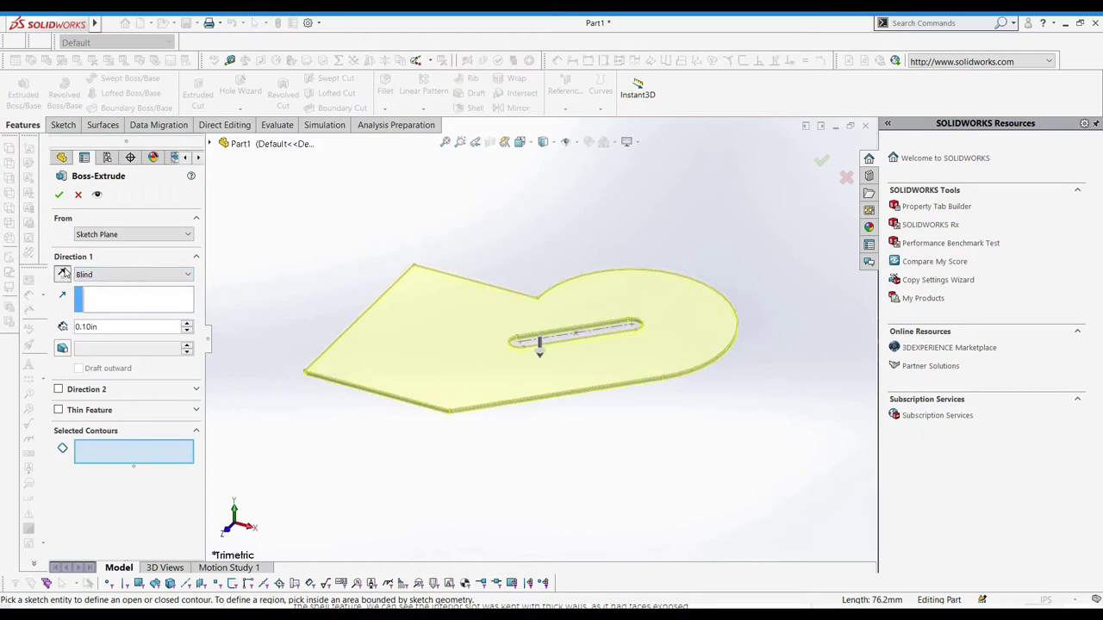
click(63, 274)
drag(98, 327, 60, 336)
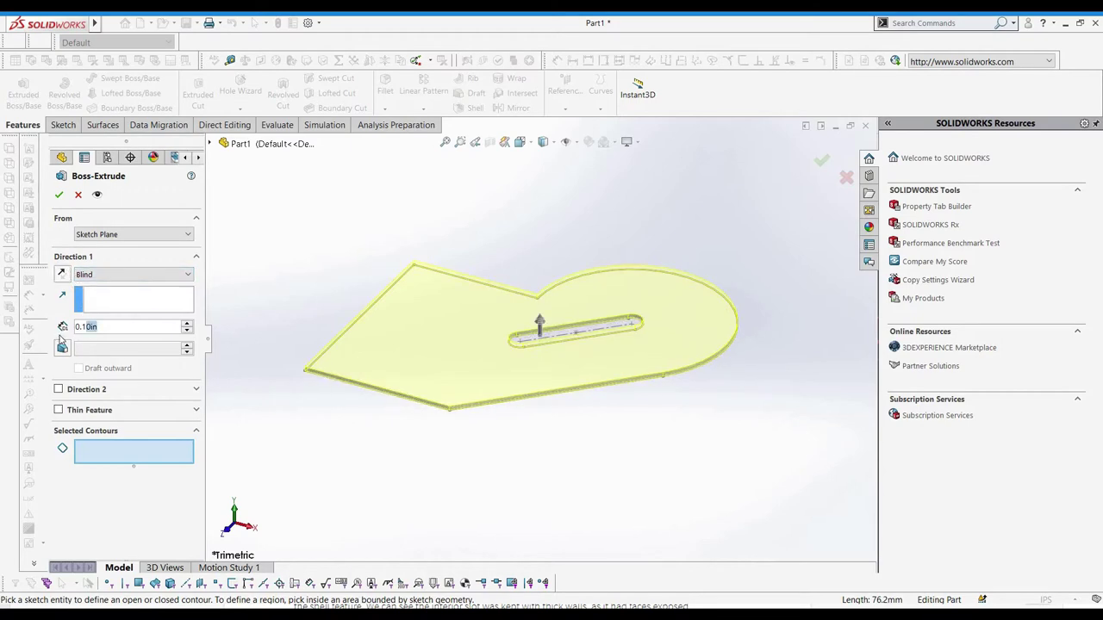
text(5)
key(Return)
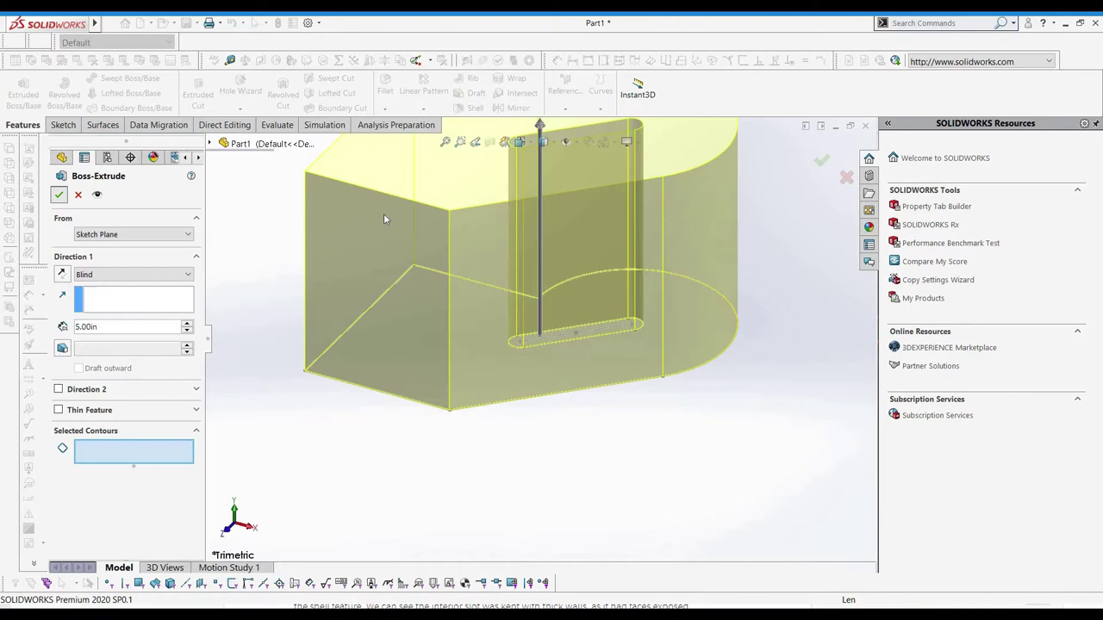
key(Return)
- Examine the extruded solid and its through slot from several angles and zoom levels
scroll(346, 198, up, 2)
right_drag(346, 188, 353, 200)
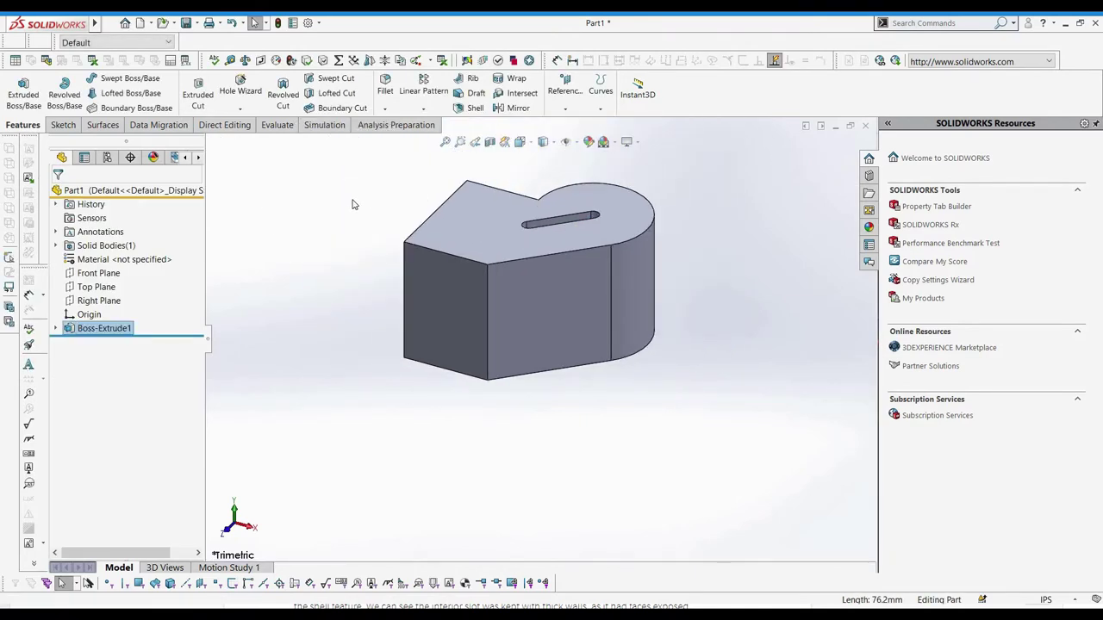
middle_drag(353, 200, 345, 242)
key(Right)
key(Escape)
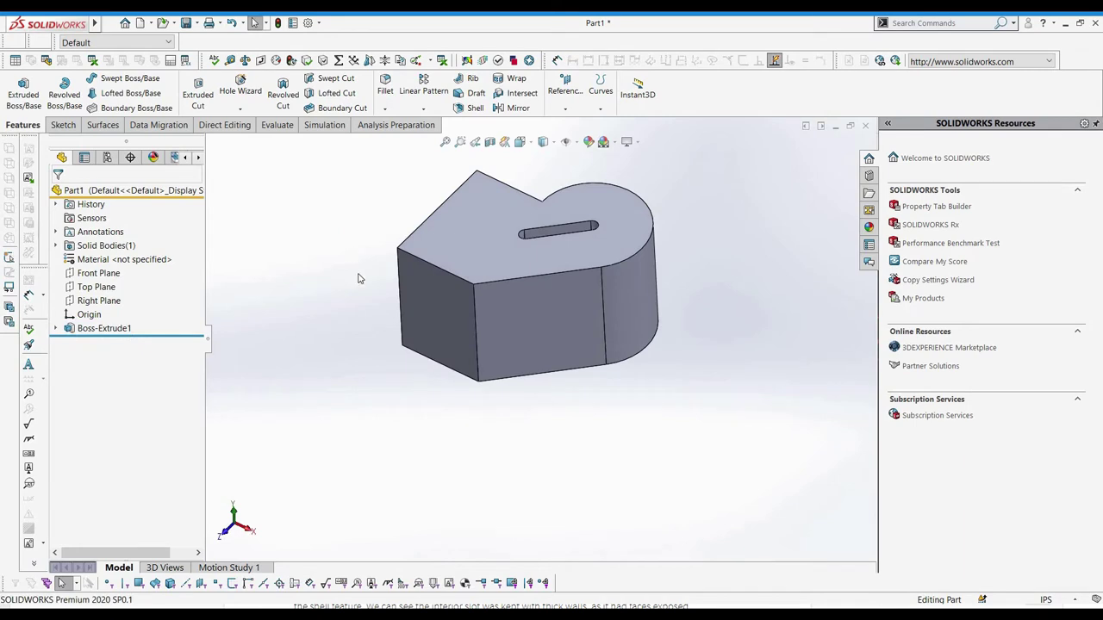
right_click(344, 235)
click(348, 288)
mouse_move(383, 301)
mouse_down()
mouse_move(385, 292)
mouse_move(345, 318)
mouse_move(376, 305)
mouse_move(386, 317)
mouse_up()
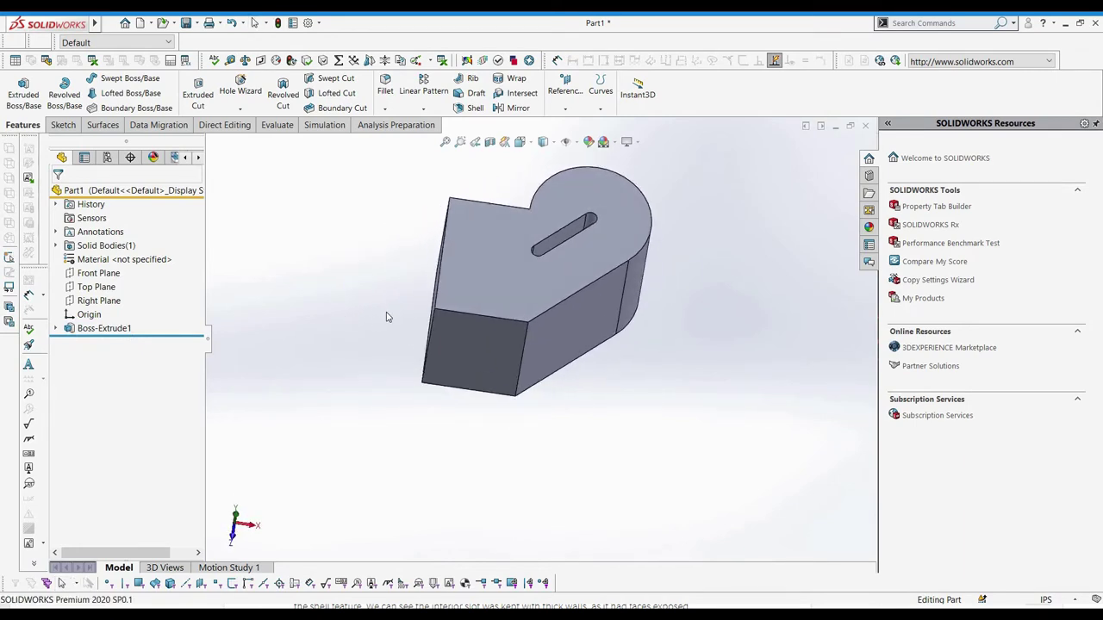
right_click(387, 317)
click(422, 329)
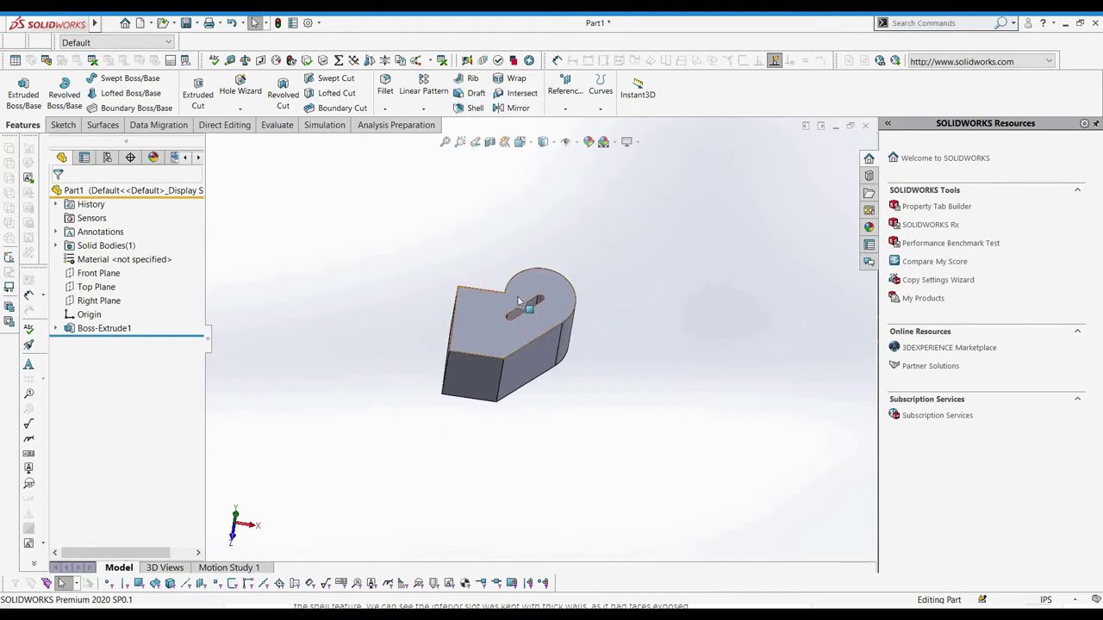
- Shell the solid with a 0.4 in wall thickness, removing the large top face that carries the slot opening
scroll(520, 301, down, 5)
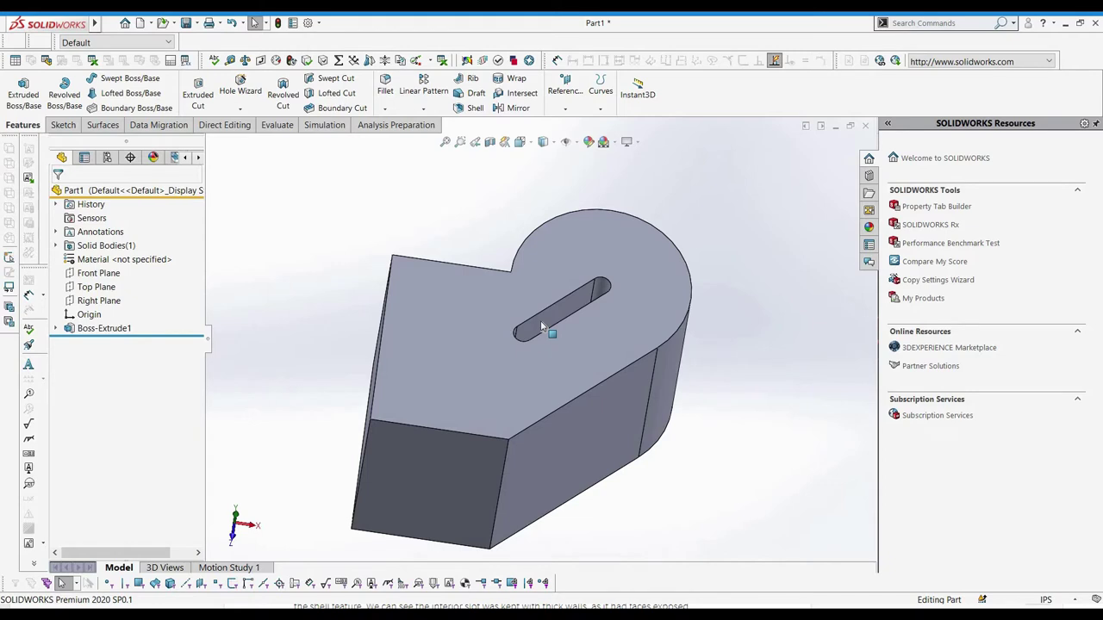
click(472, 109)
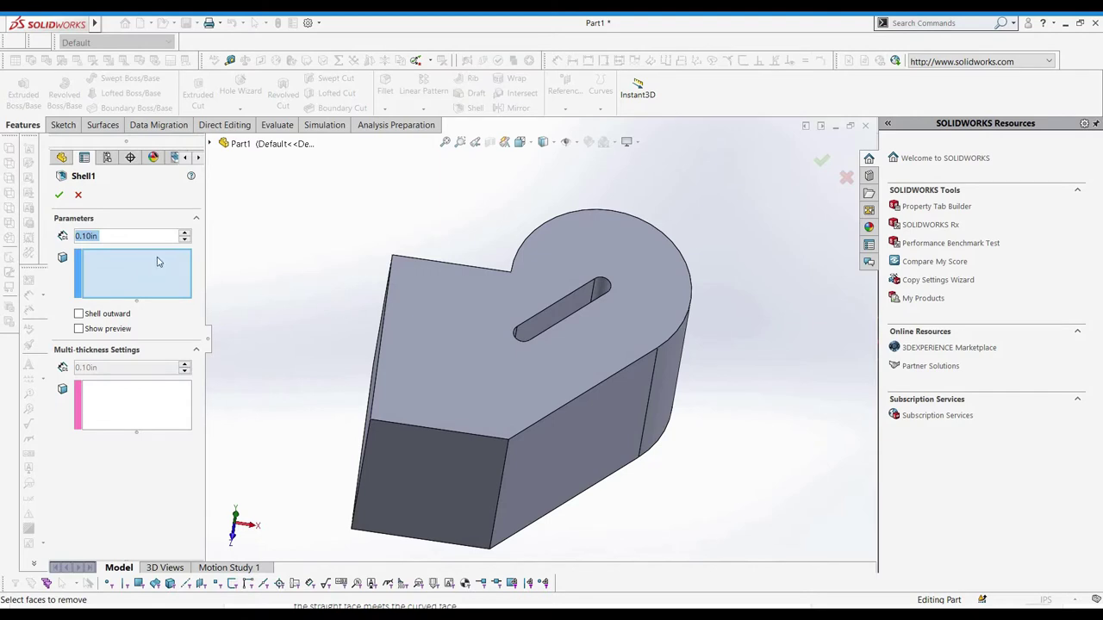
text(0.4)
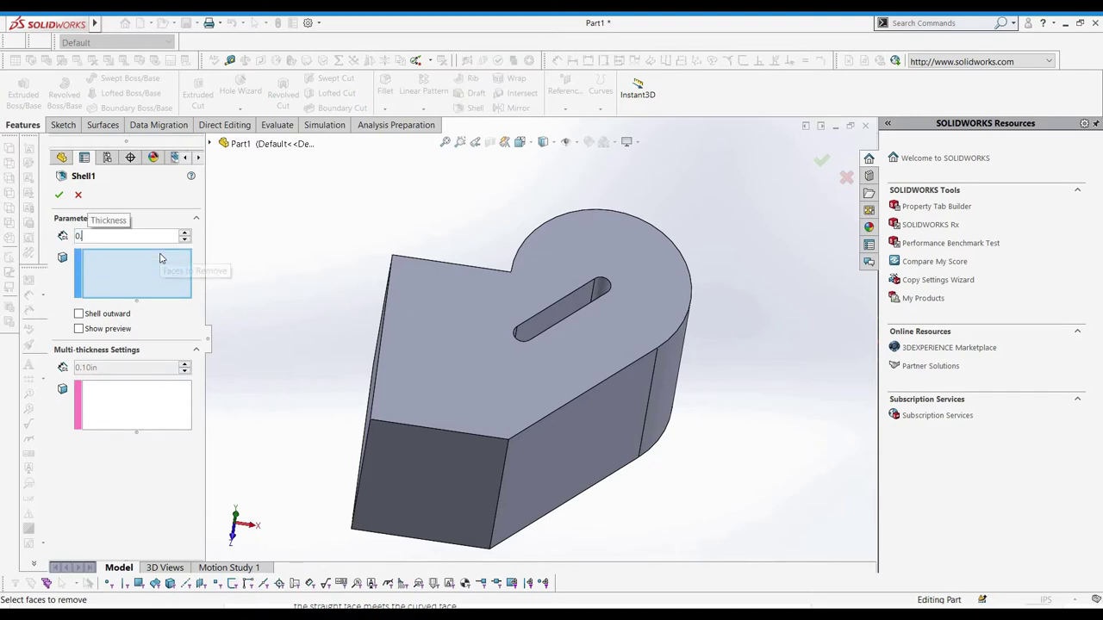
click(434, 326)
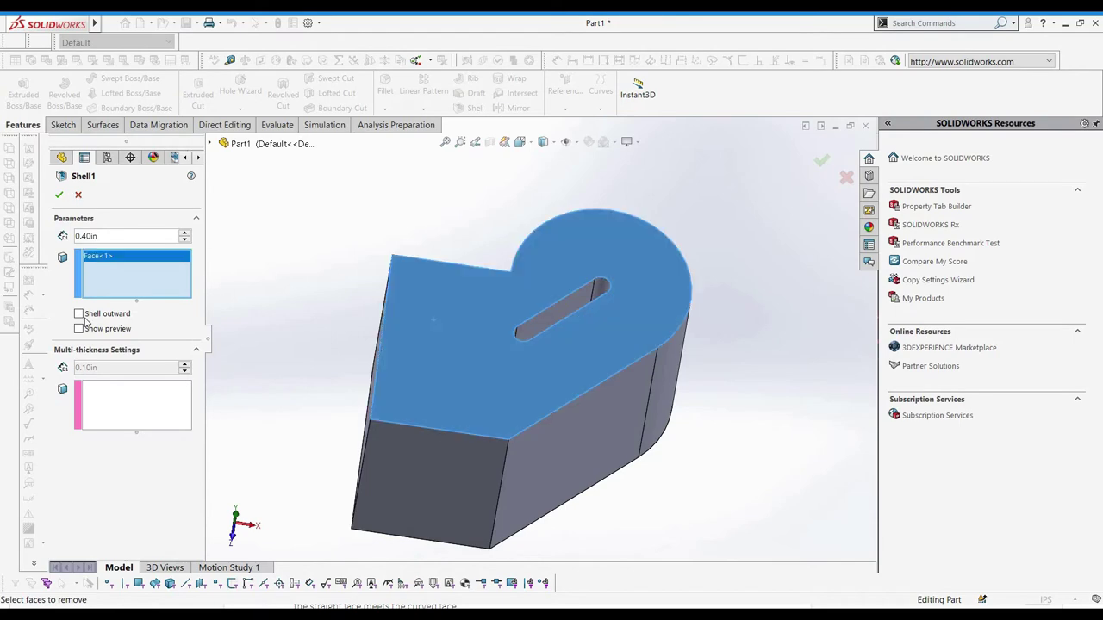
click(60, 196)
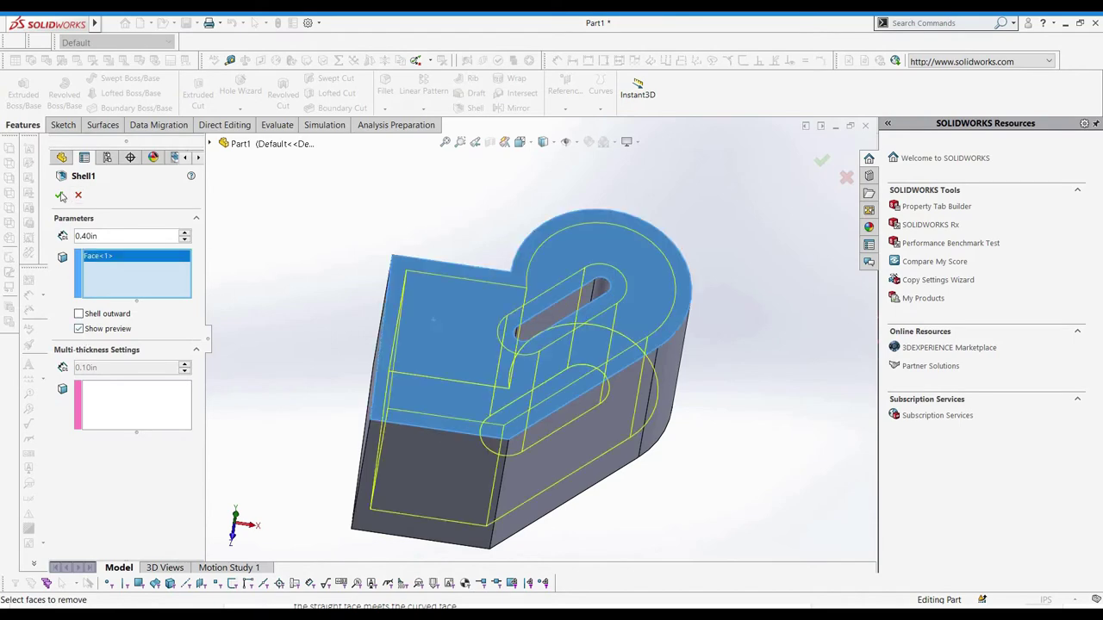
- Open a new sketch on the shelled part's flat back face beside the rounded section
scroll(514, 307, down, 3)
mouse_move(510, 302)
middle_down()
mouse_move(497, 349)
mouse_move(468, 295)
mouse_move(485, 330)
mouse_move(520, 340)
mouse_move(501, 351)
mouse_move(509, 474)
middle_up()
key(z)
key(z)
key(z)
click(63, 125)
click(17, 86)
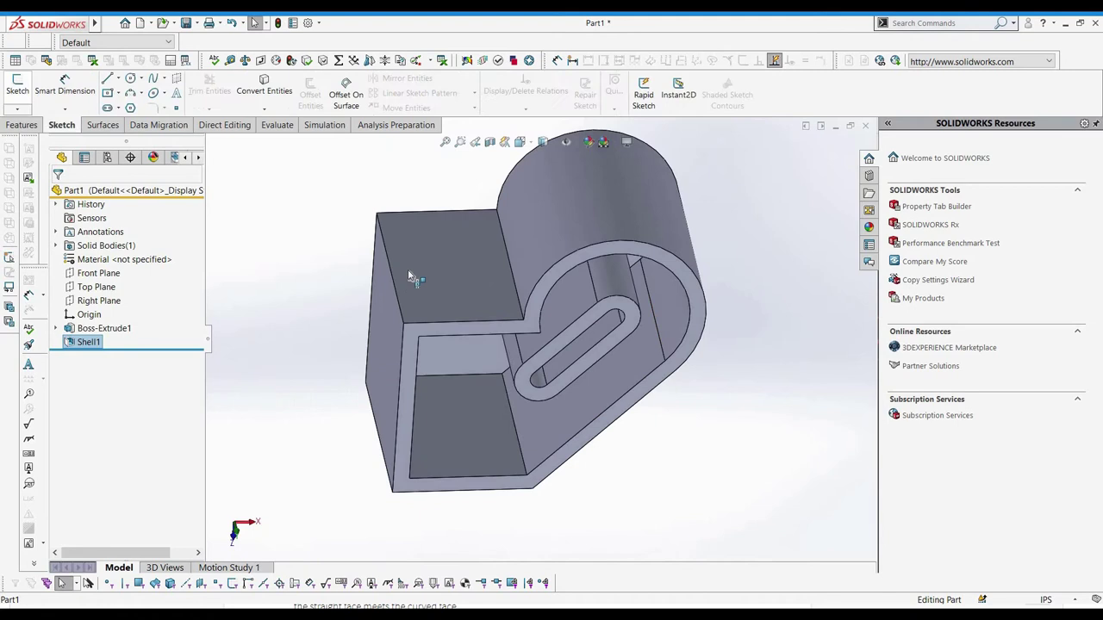
click(405, 272)
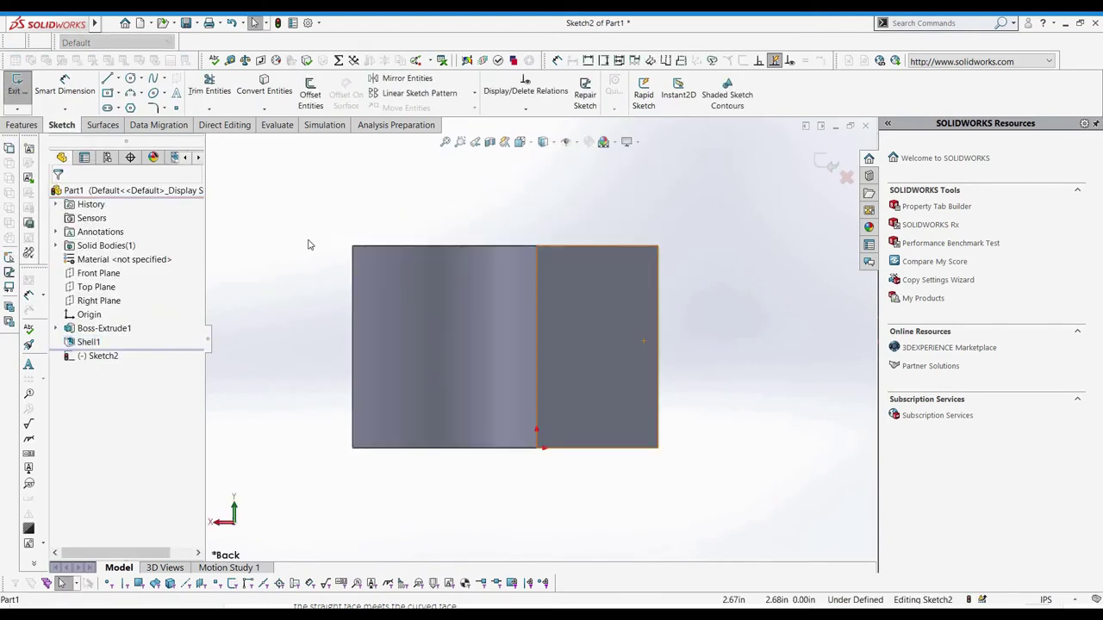
- Sketch a closed triangle about 2.3 in tall and 1.3 in deep, its vertical side on the edge between the flat and curved faces
click(107, 78)
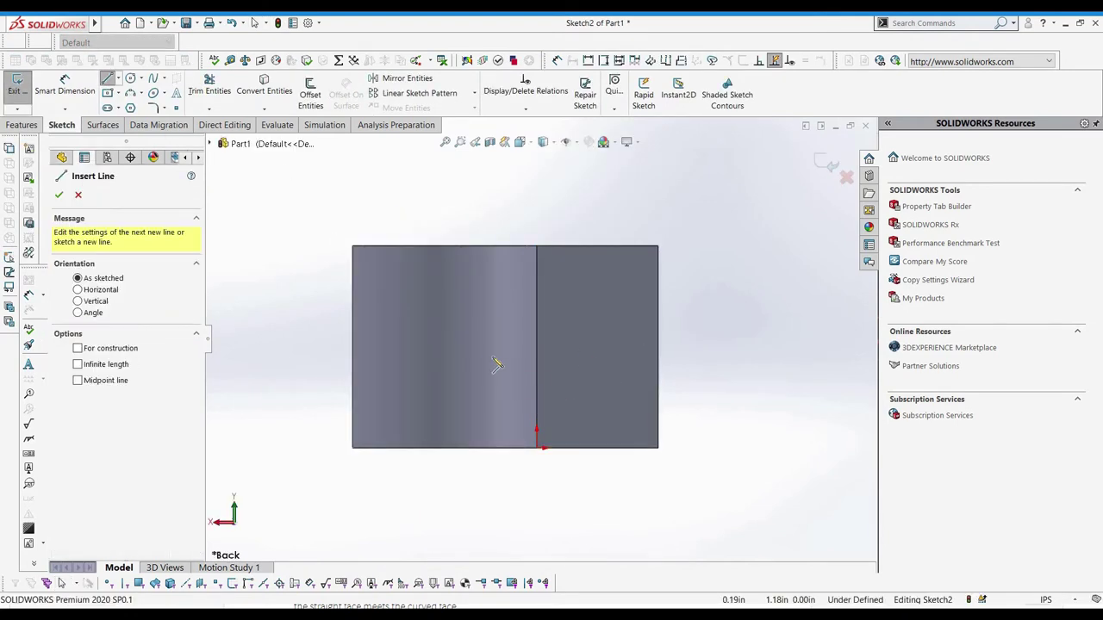
click(537, 398)
click(485, 354)
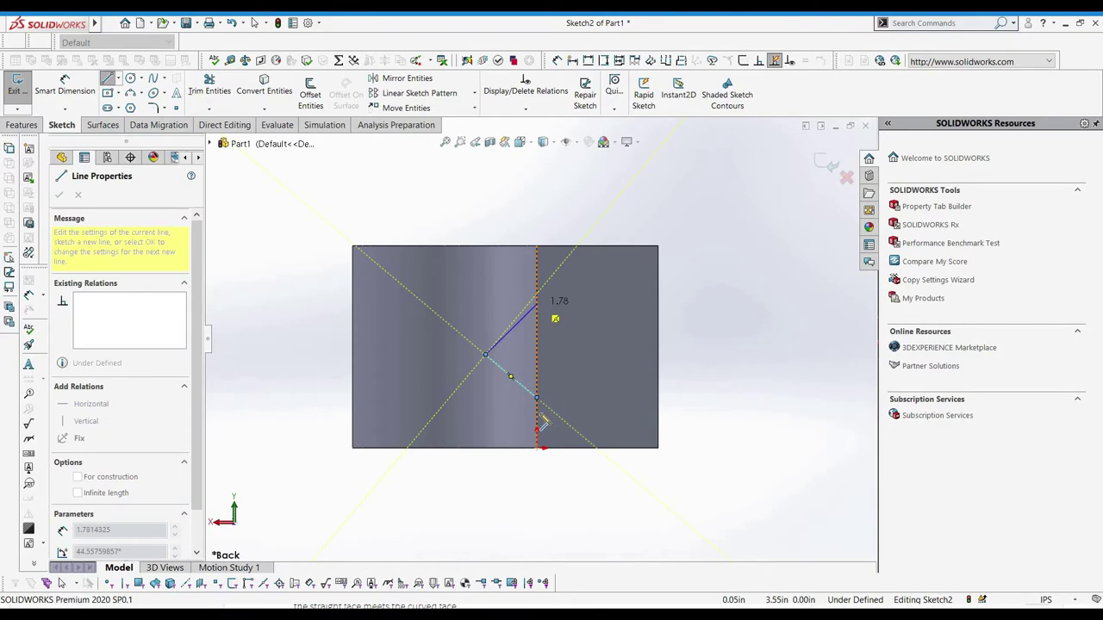
click(537, 306)
click(537, 398)
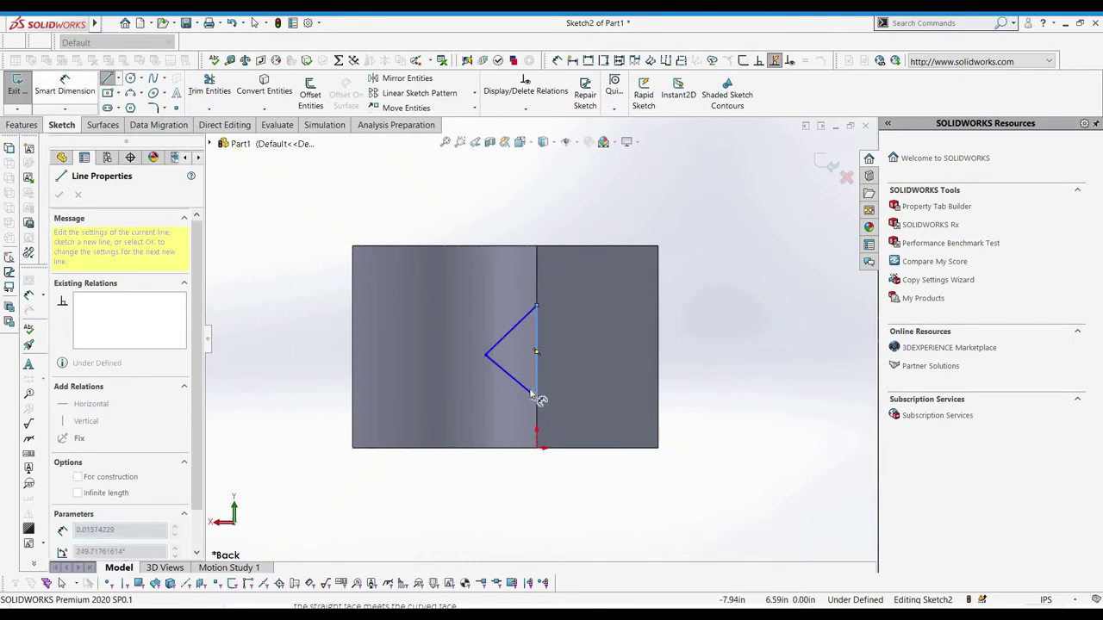
- Dimension the triangle's lower corner 1 in above the part's bottom edge and its upper corner 1 in below the top edge
click(537, 398)
click(537, 448)
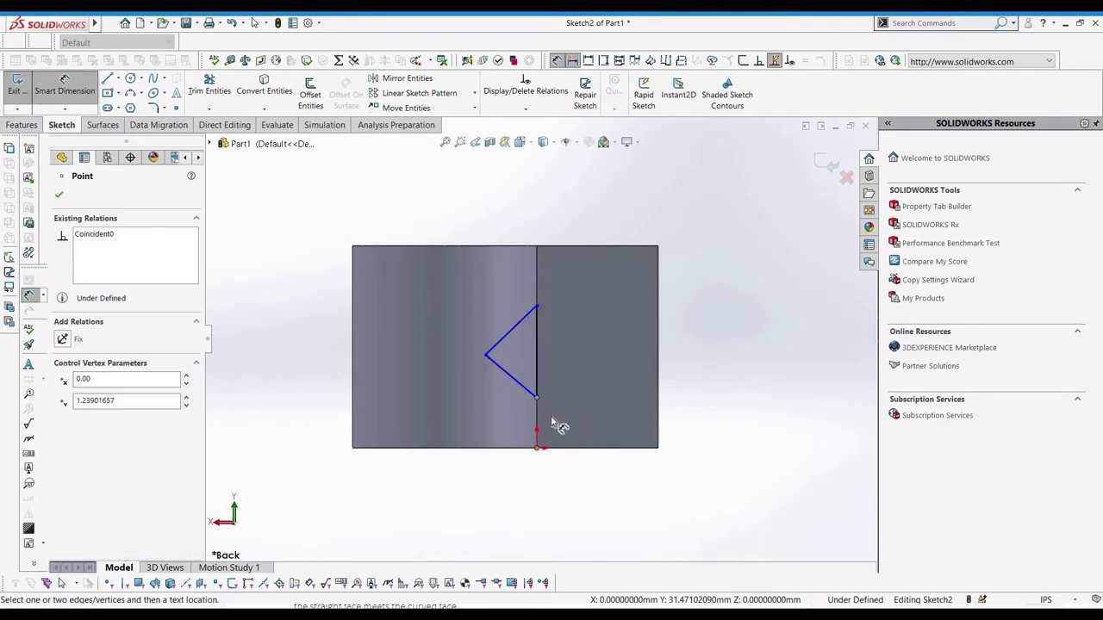
click(537, 447)
click(559, 426)
text(1)
key(Return)
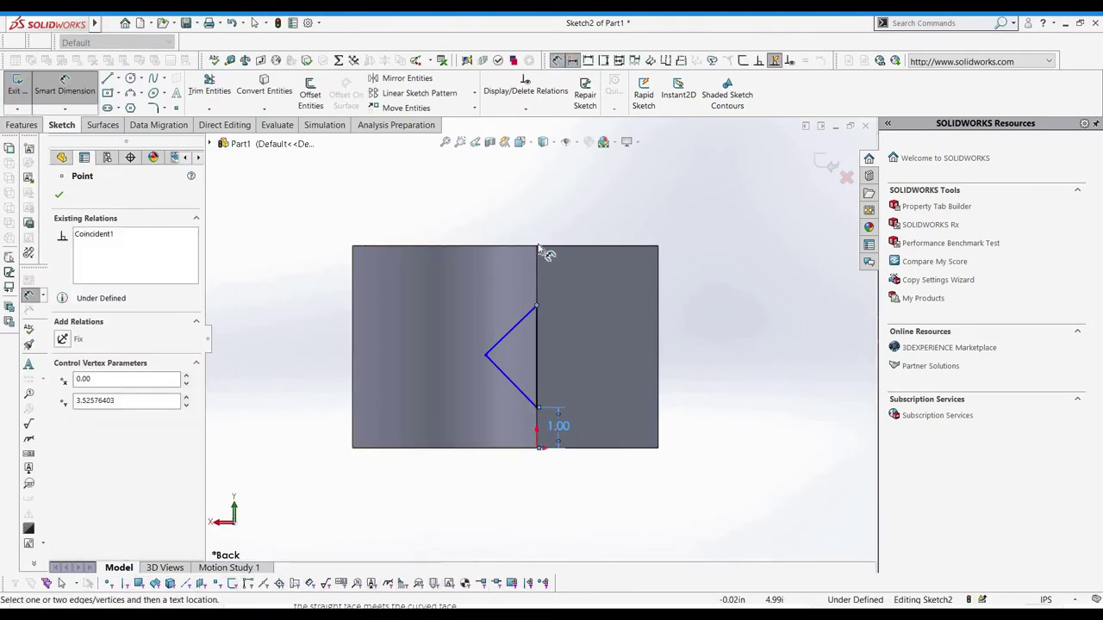
click(538, 247)
click(561, 275)
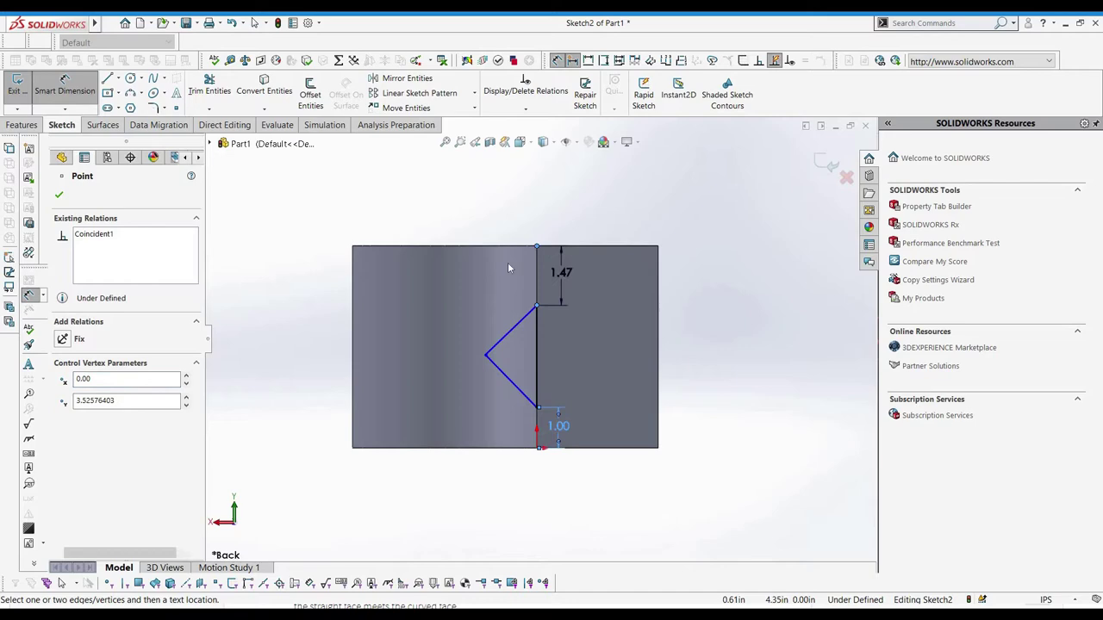
text(1)
key(Return)
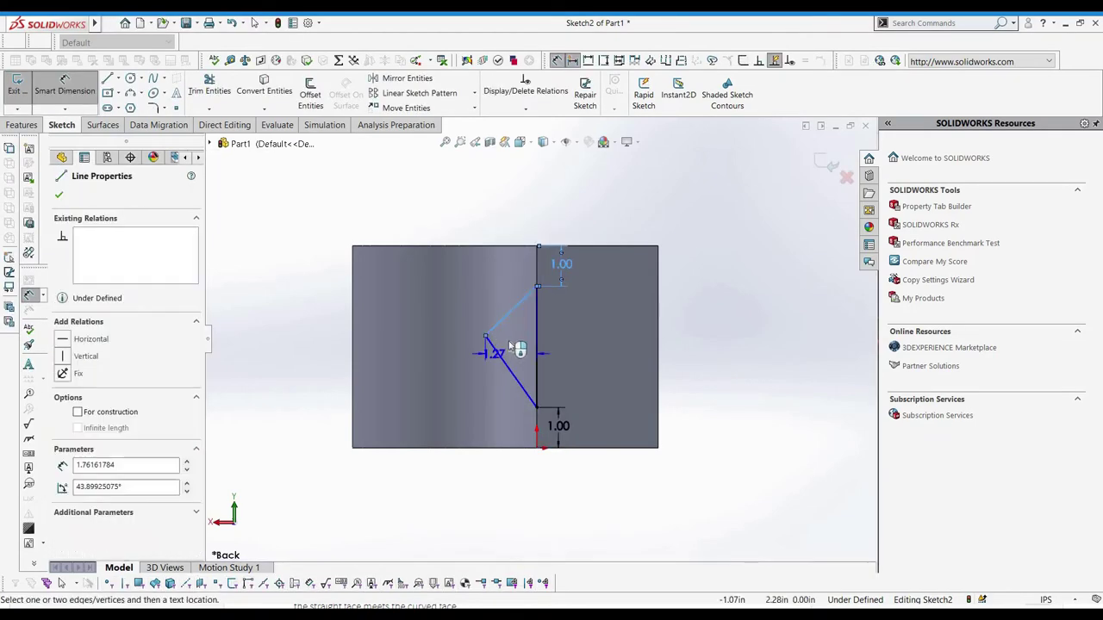
- Set the angle between the triangle's two slanted sides to 100°, make those sides equal, and exit the sketch
click(500, 354)
click(504, 343)
text(100)
key(Return)
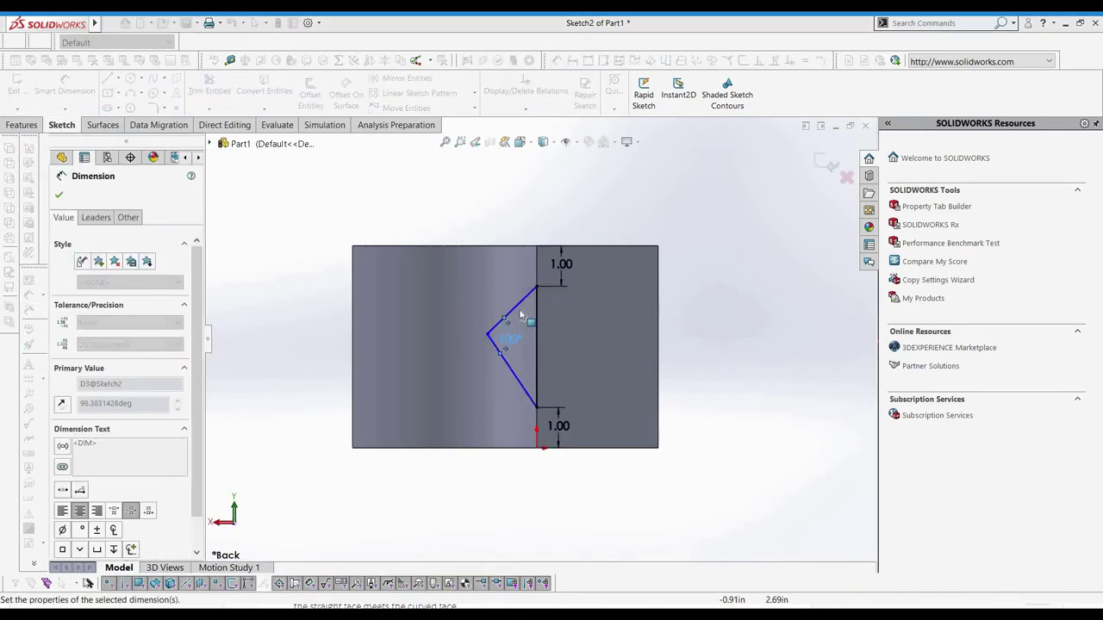
key(Escape)
click(515, 307)
ctrl+click(513, 371)
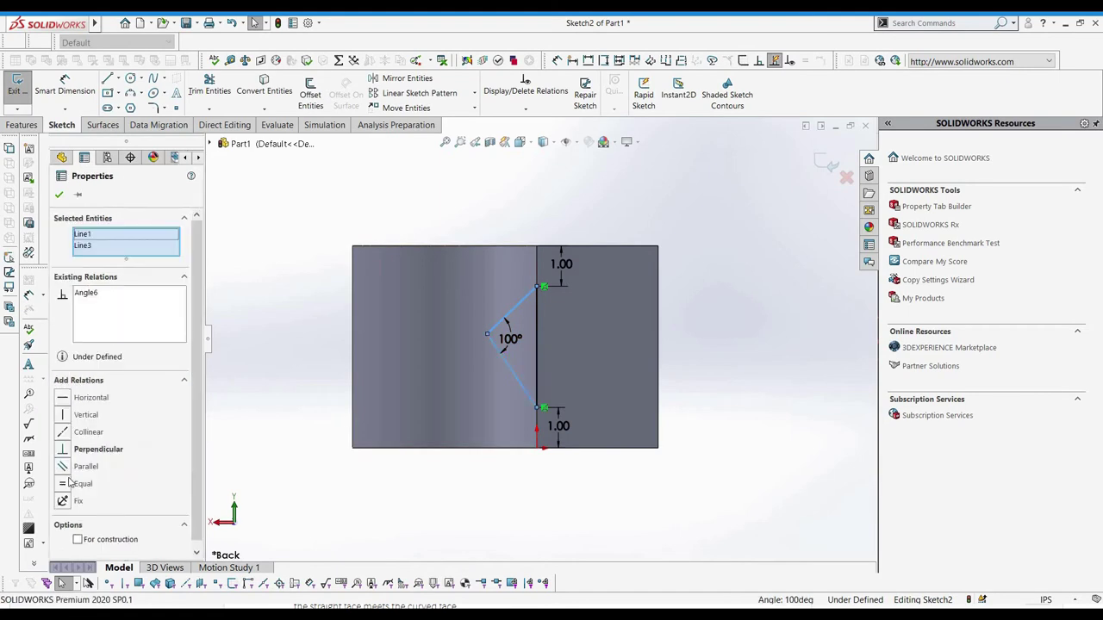
click(59, 194)
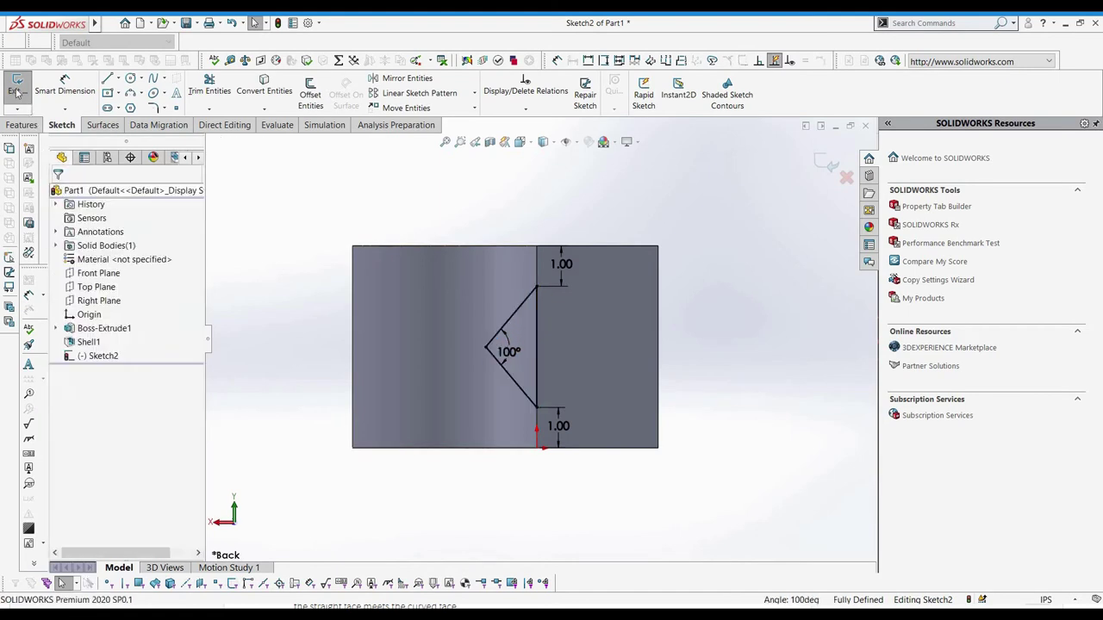
click(16, 86)
- Start a Revolved Cut from the triangle sketch and clear the slanted line selected as its axis of revolution
middle_drag(489, 346, 474, 293)
click(22, 125)
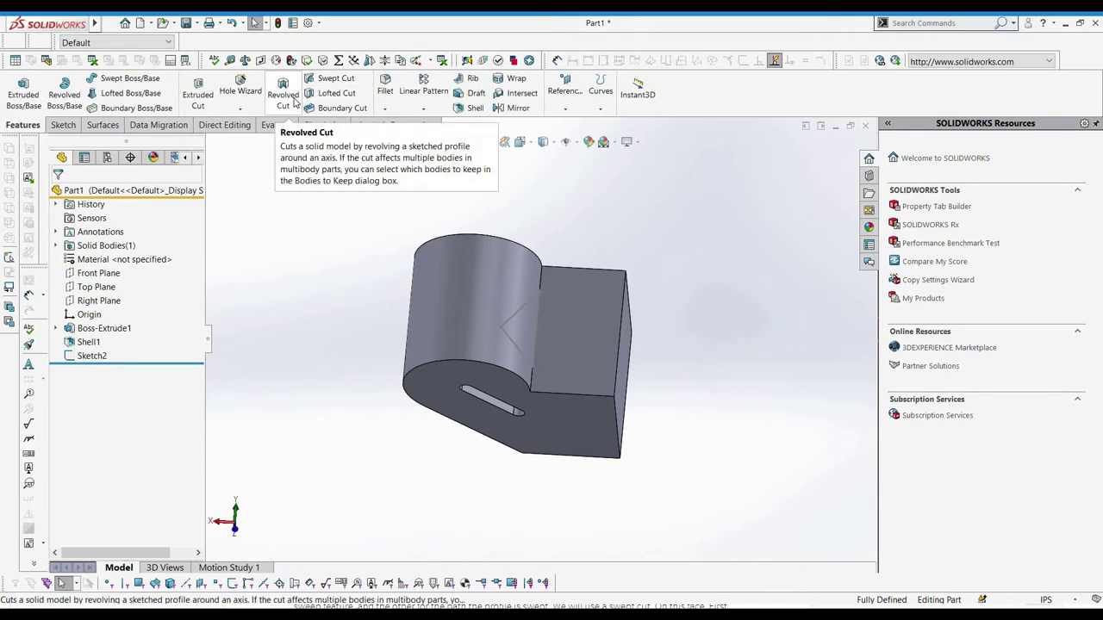
click(295, 100)
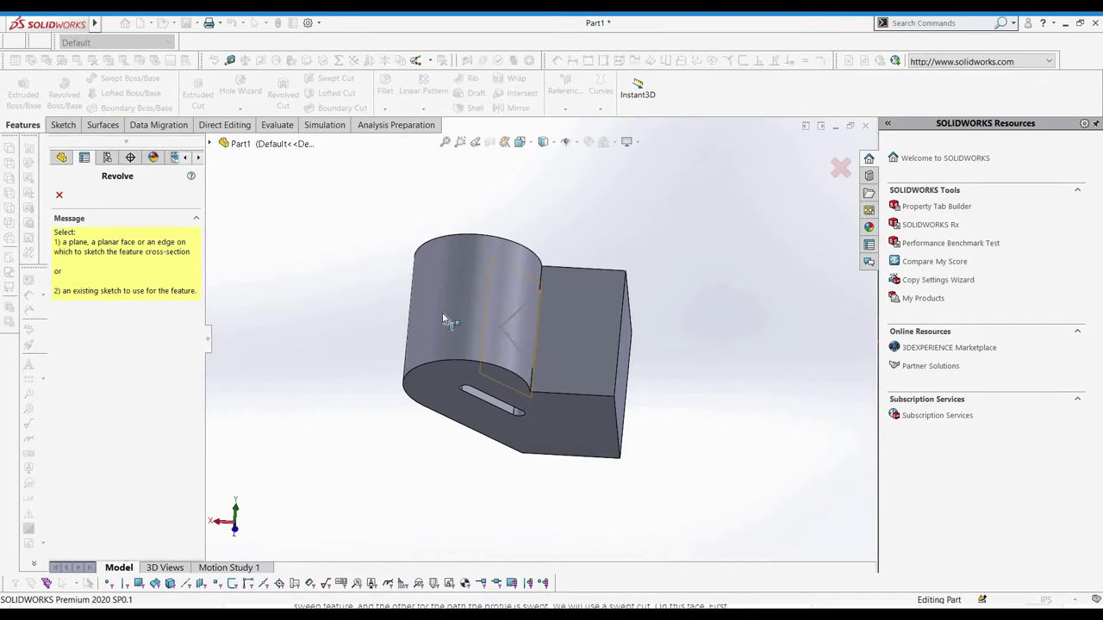
middle_drag(428, 262, 458, 280)
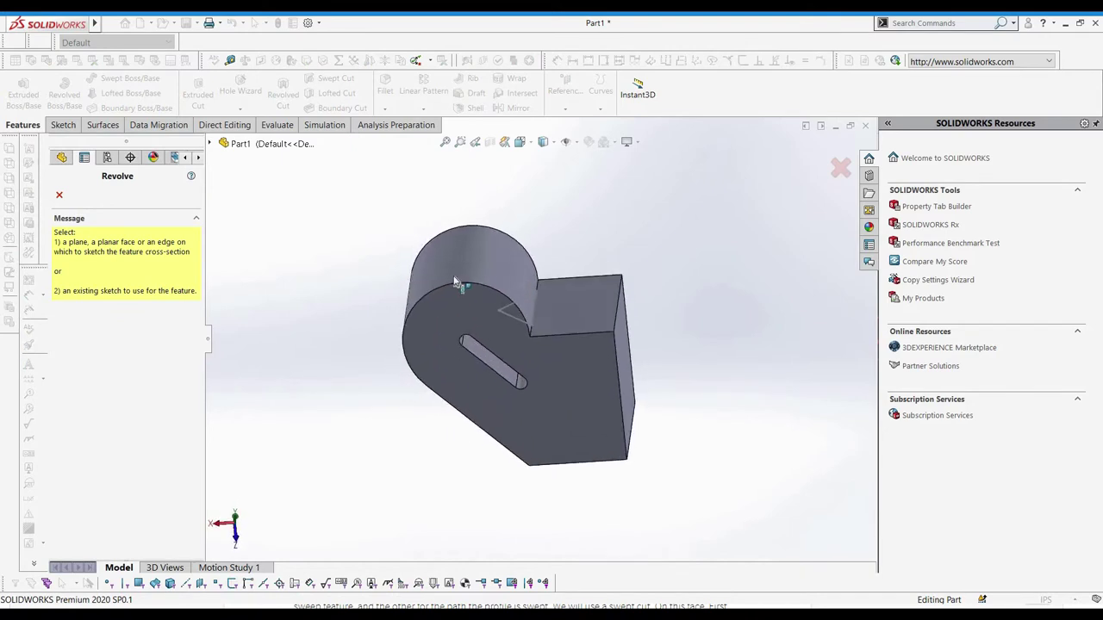
click(523, 304)
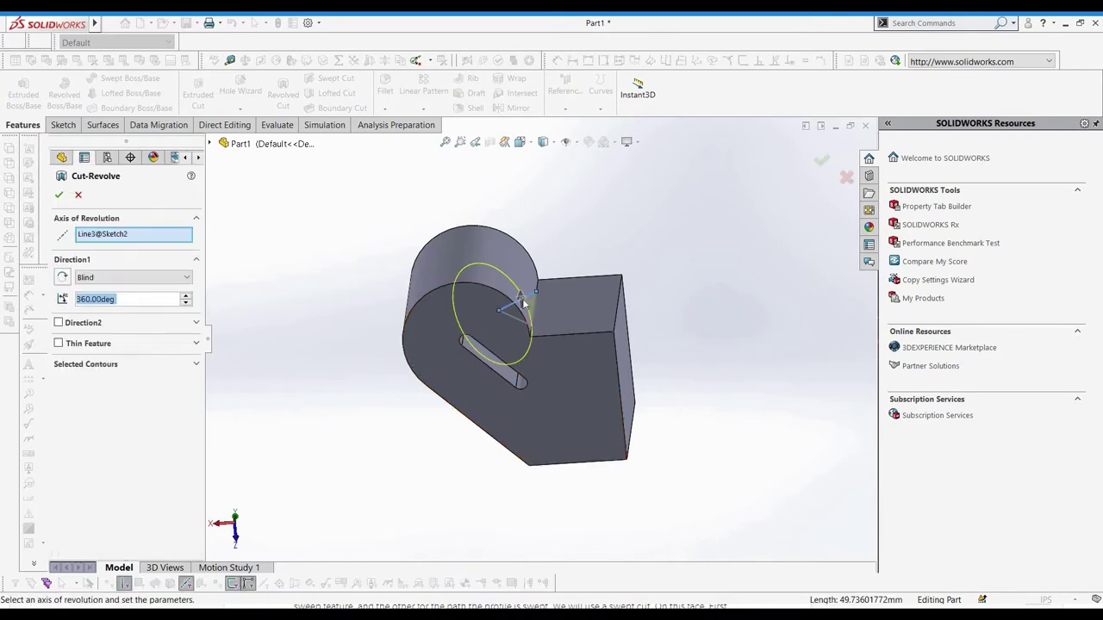
right_click(118, 238)
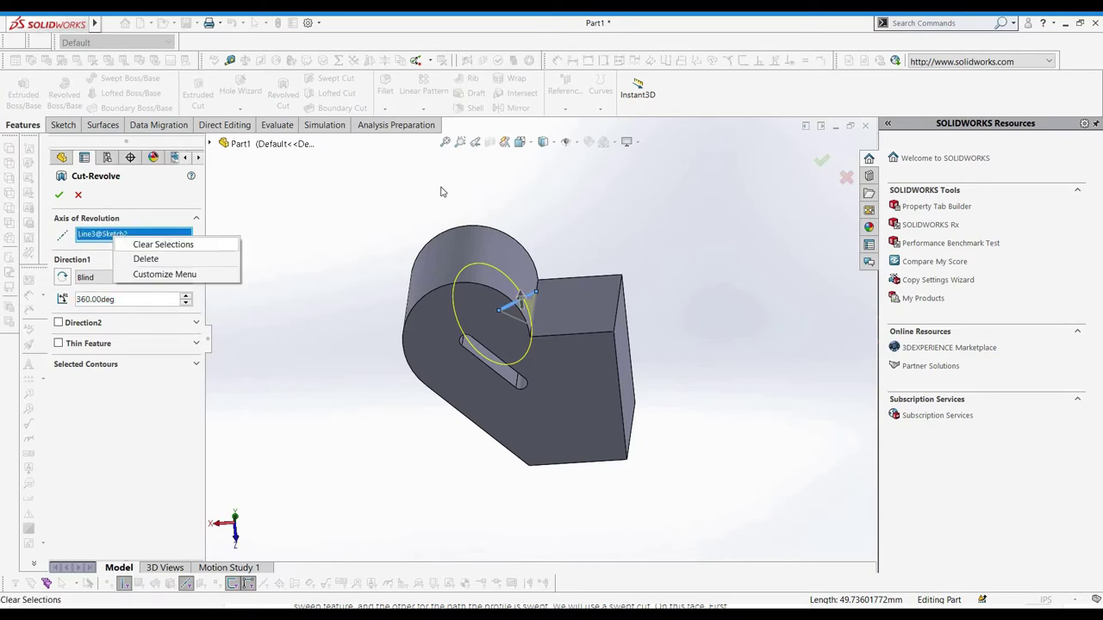
click(153, 245)
- Show the temporary axes and use the one through the rounded section's center as the cut's axis of revolution
click(573, 142)
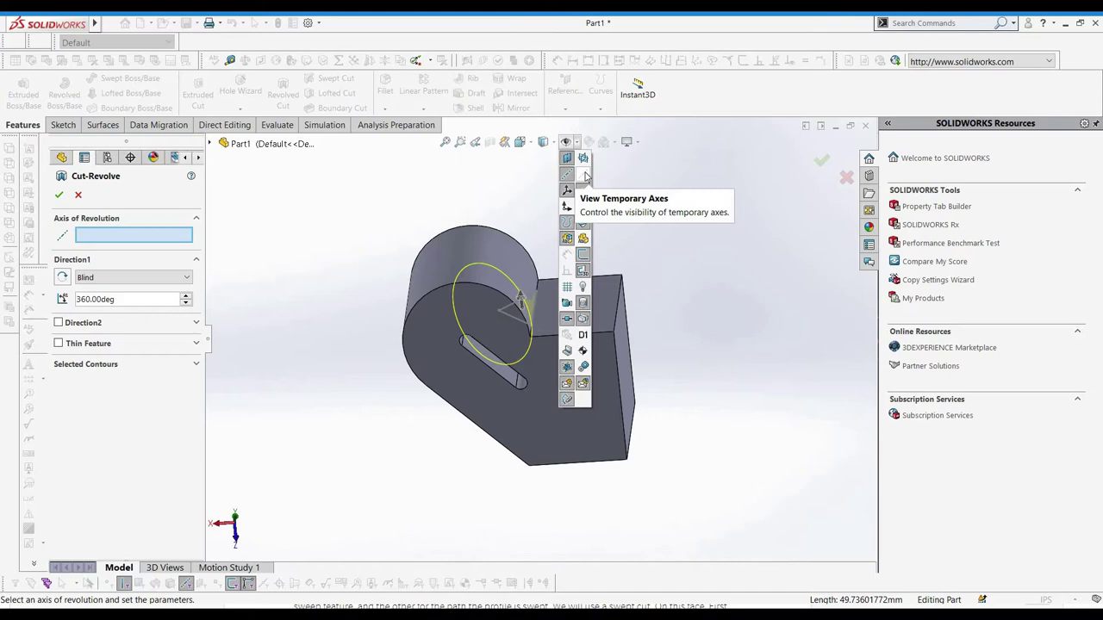
click(584, 175)
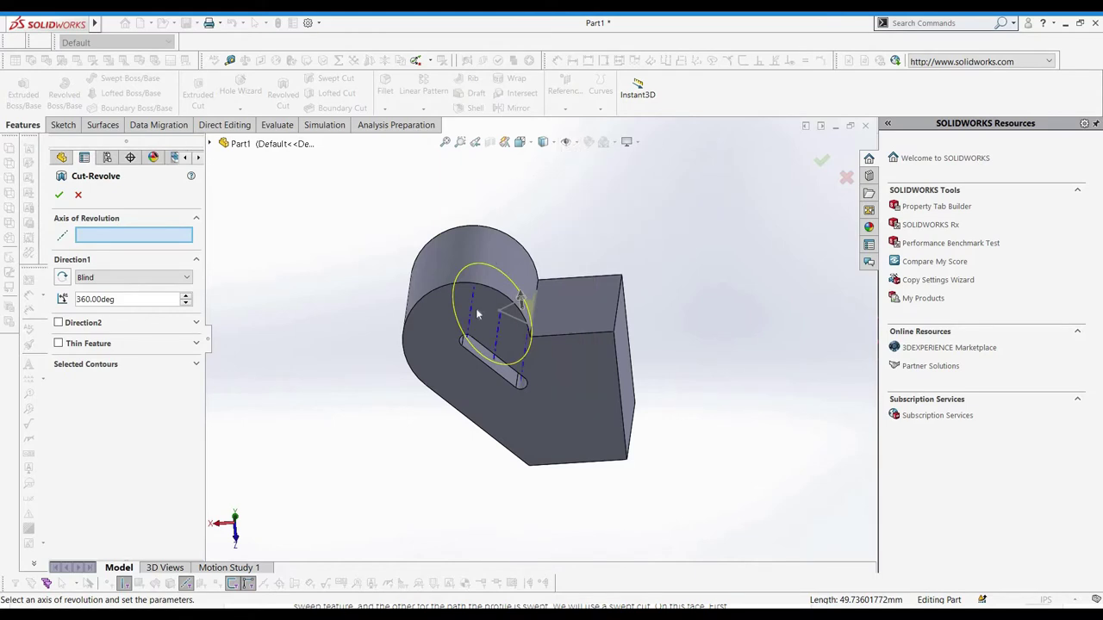
scroll(468, 310, down, 3)
mouse_move(468, 325)
middle_down()
mouse_move(467, 285)
mouse_move(479, 331)
middle_up()
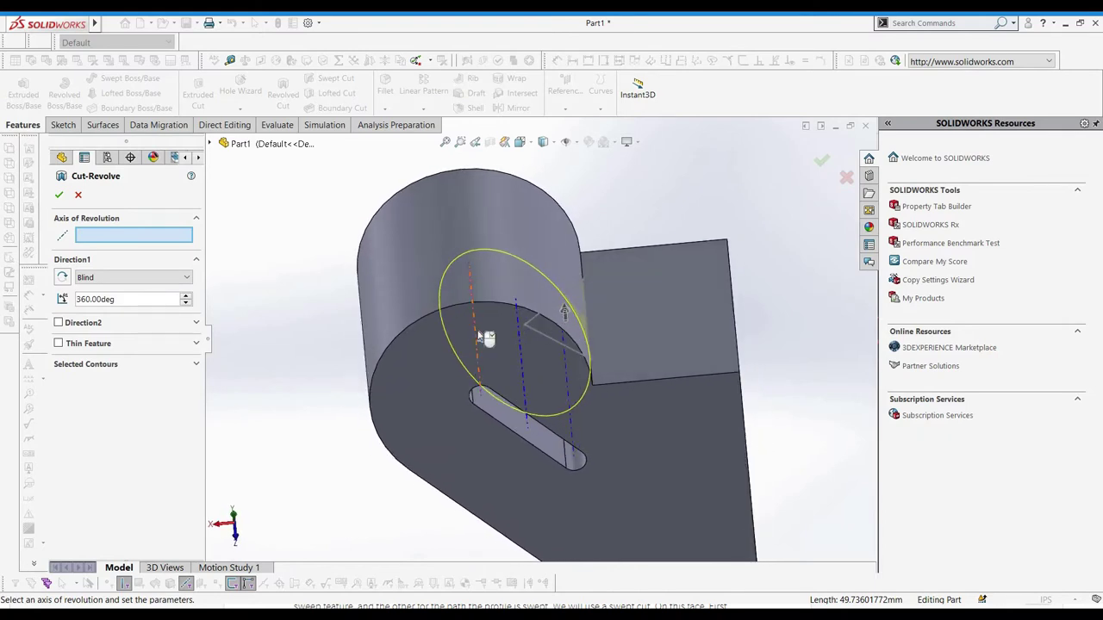
click(480, 337)
- Revolve the cut Up To Vertex, ending at the corner where the curved face meets the slanted flat face
middle_drag(255, 250, 159, 277)
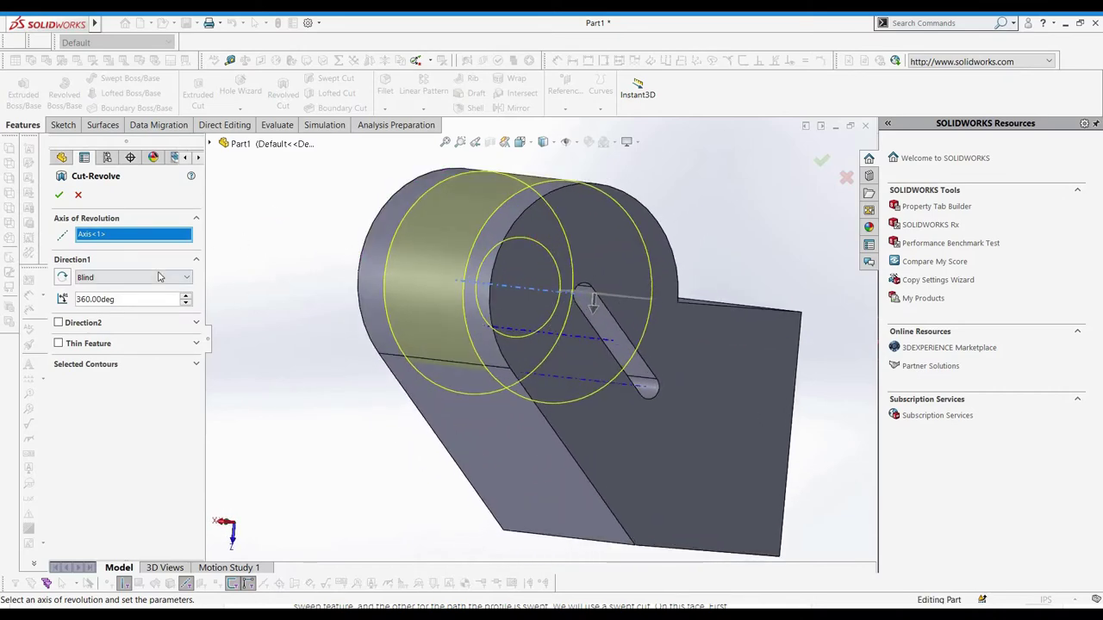
click(149, 278)
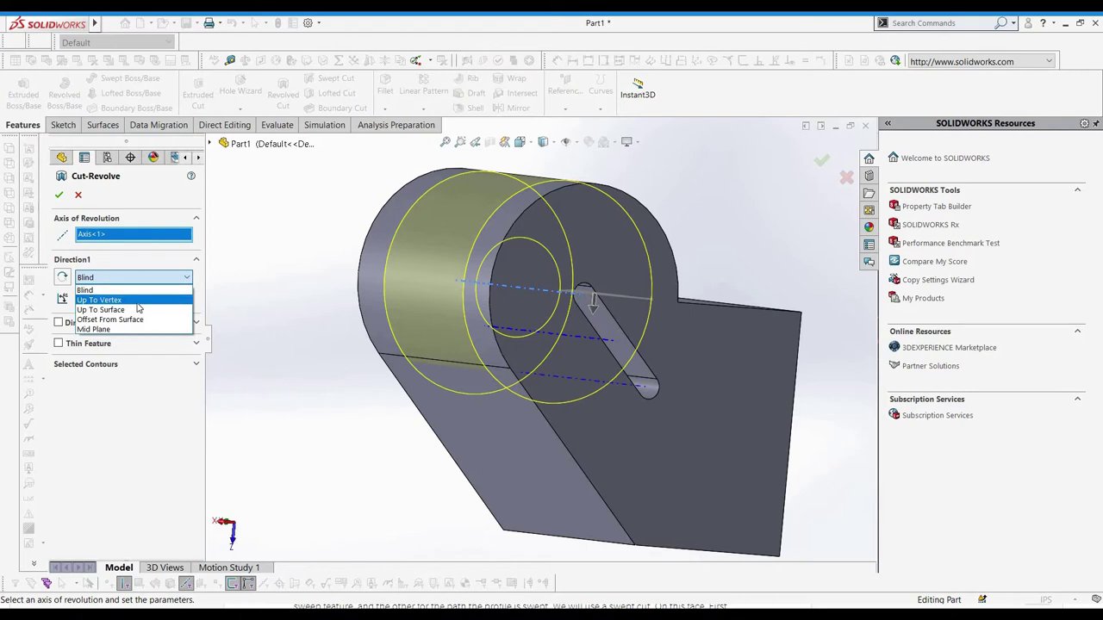
click(137, 302)
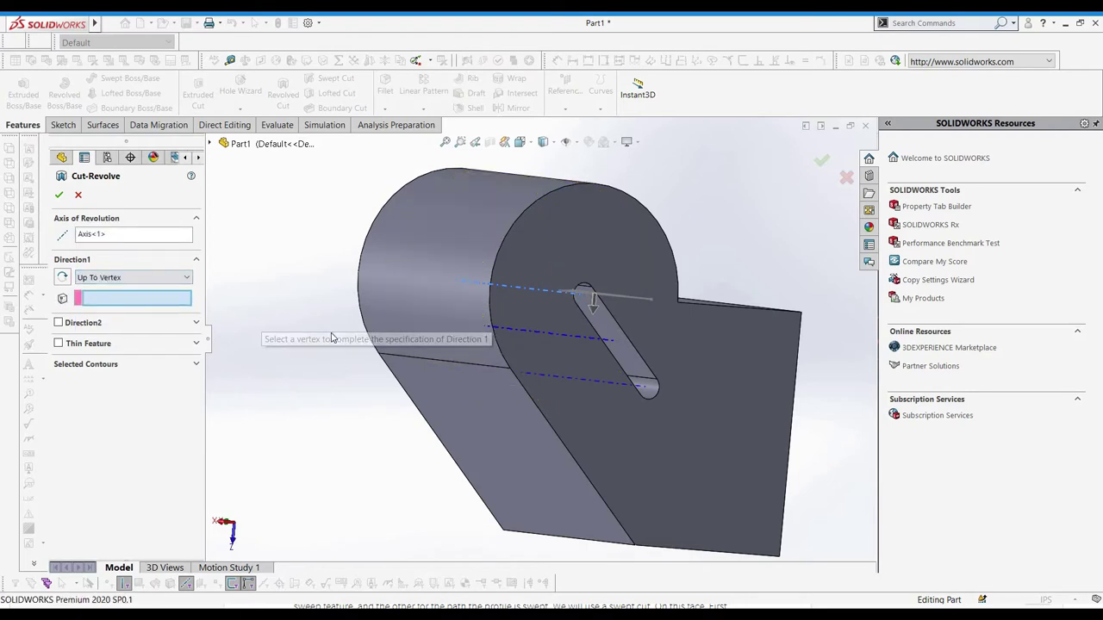
middle_drag(338, 315, 516, 340)
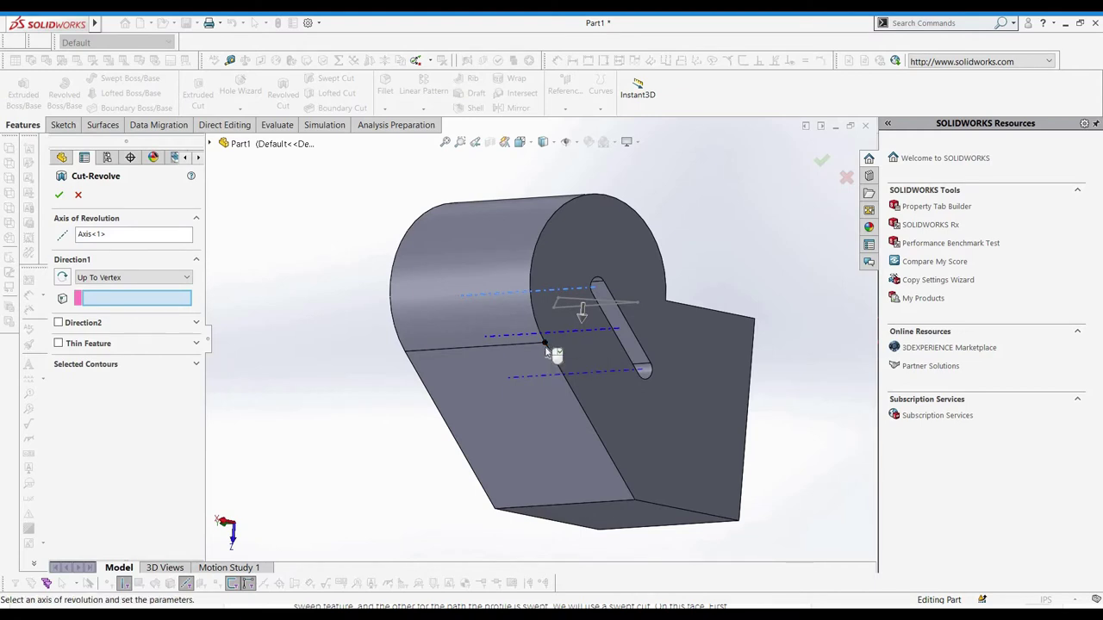
click(544, 344)
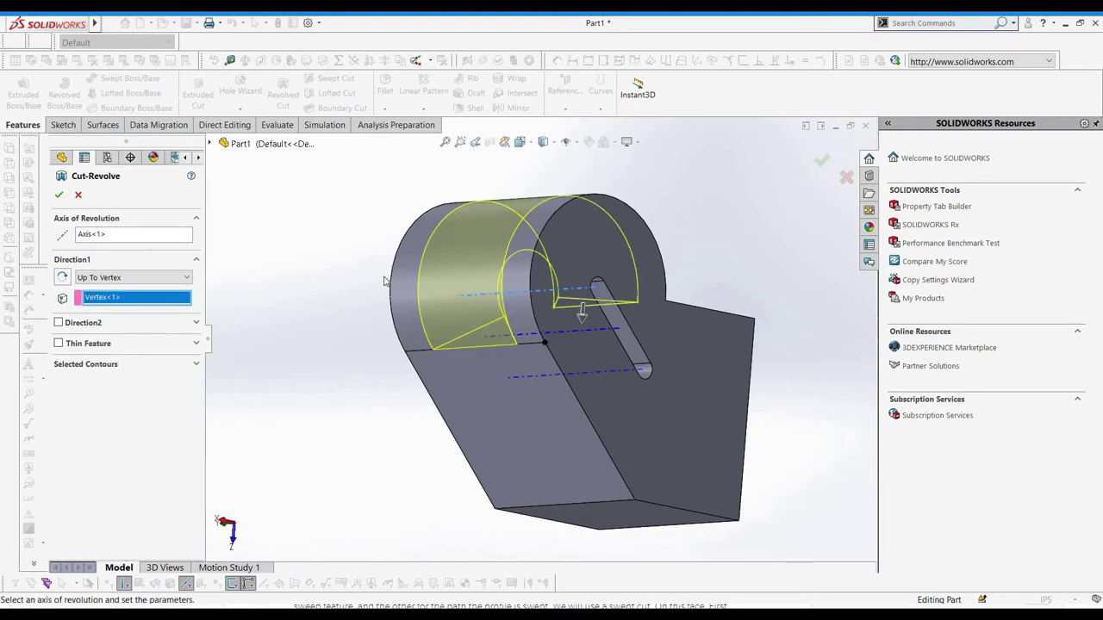
click(60, 194)
- Start a sketch on the narrow trapezoidal face at the end of the revolved groove and convert that face's outline into sketch lines
middle_drag(369, 238, 372, 286)
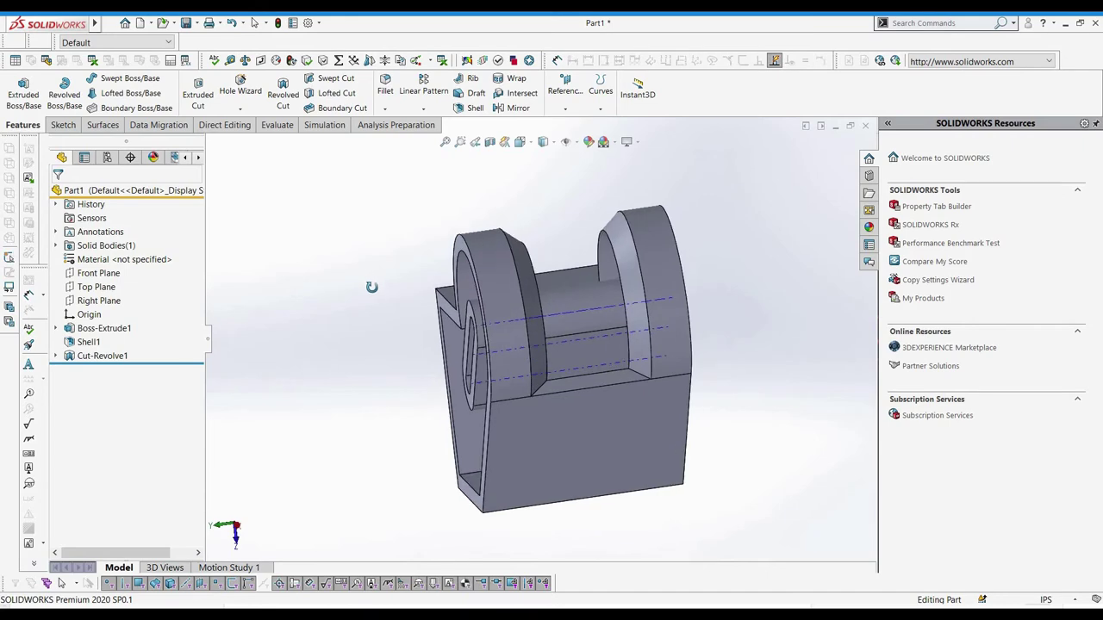
middle_drag(569, 386, 215, 312)
click(577, 401)
click(267, 367)
scroll(267, 367, down, 1)
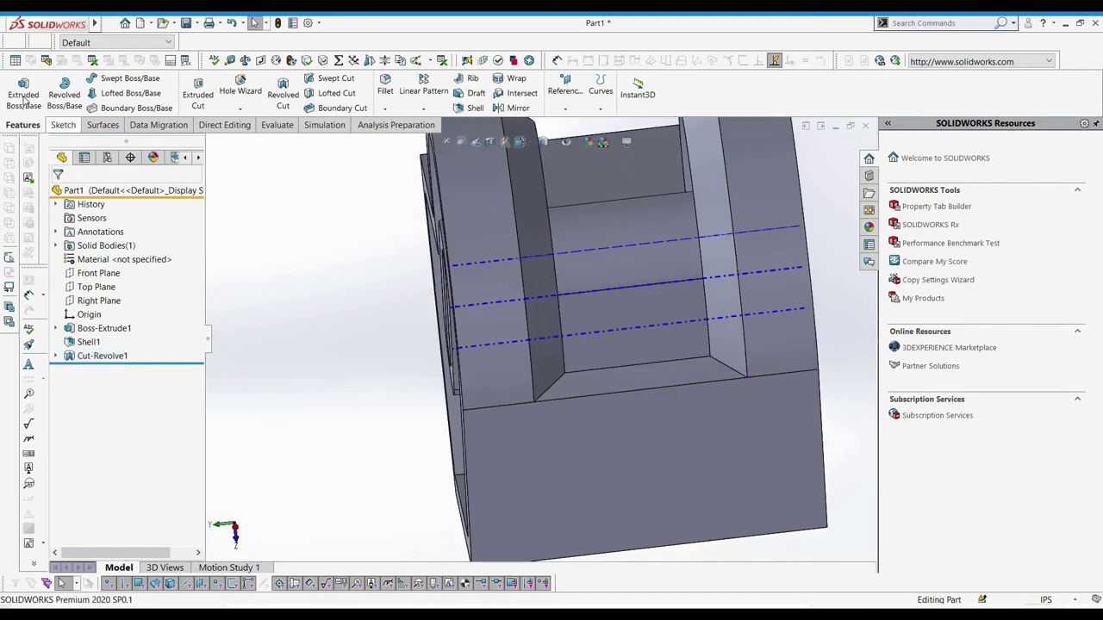
click(62, 125)
click(17, 86)
click(612, 391)
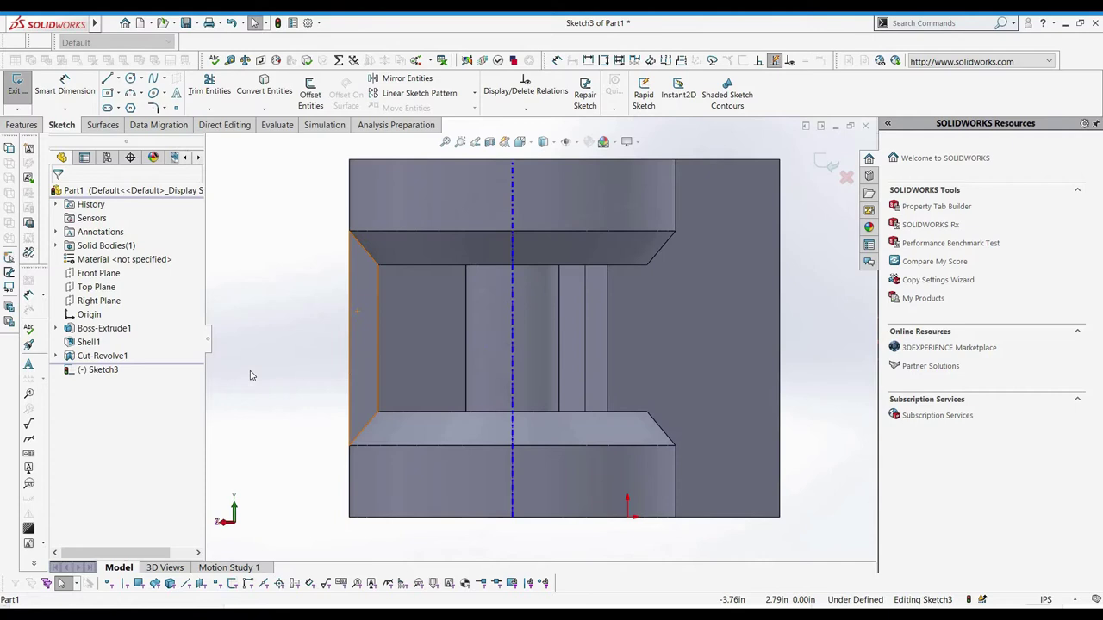
click(252, 90)
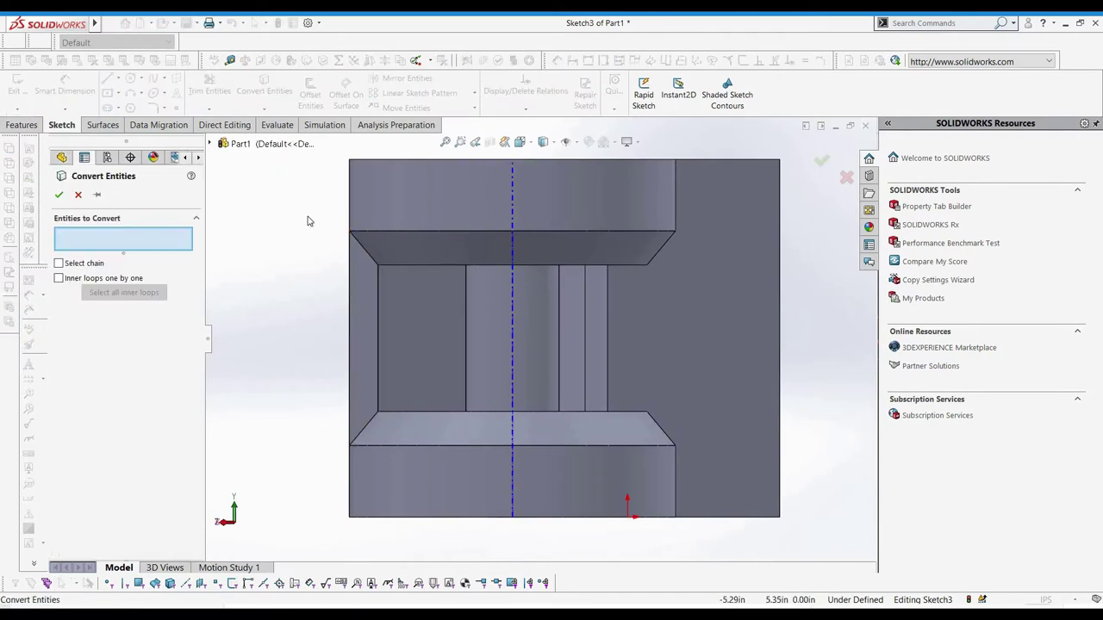
click(355, 291)
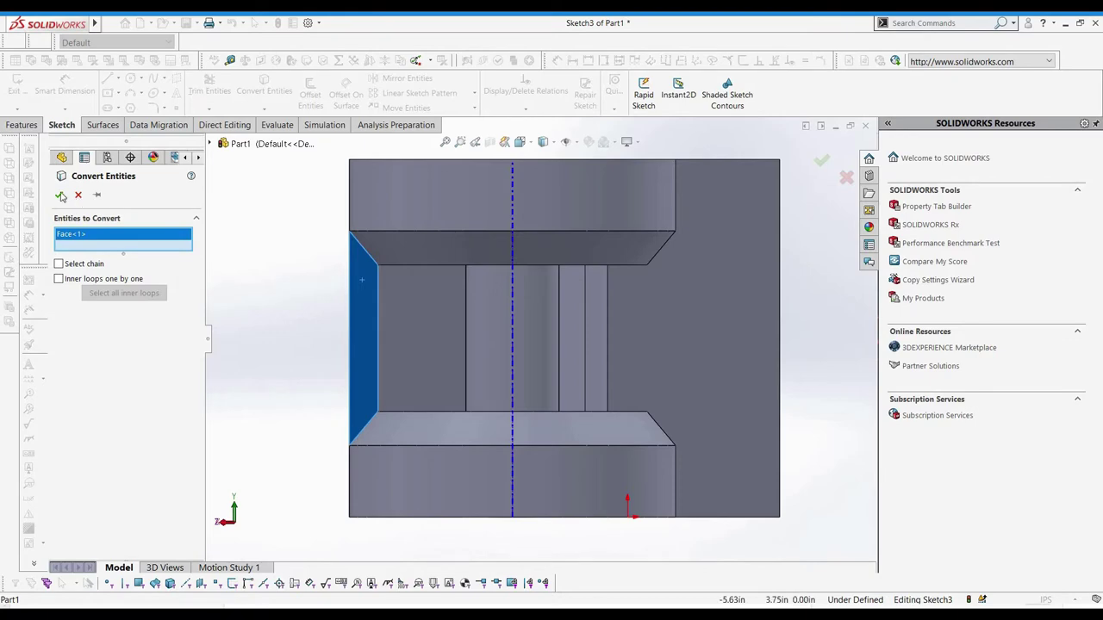
key(Return)
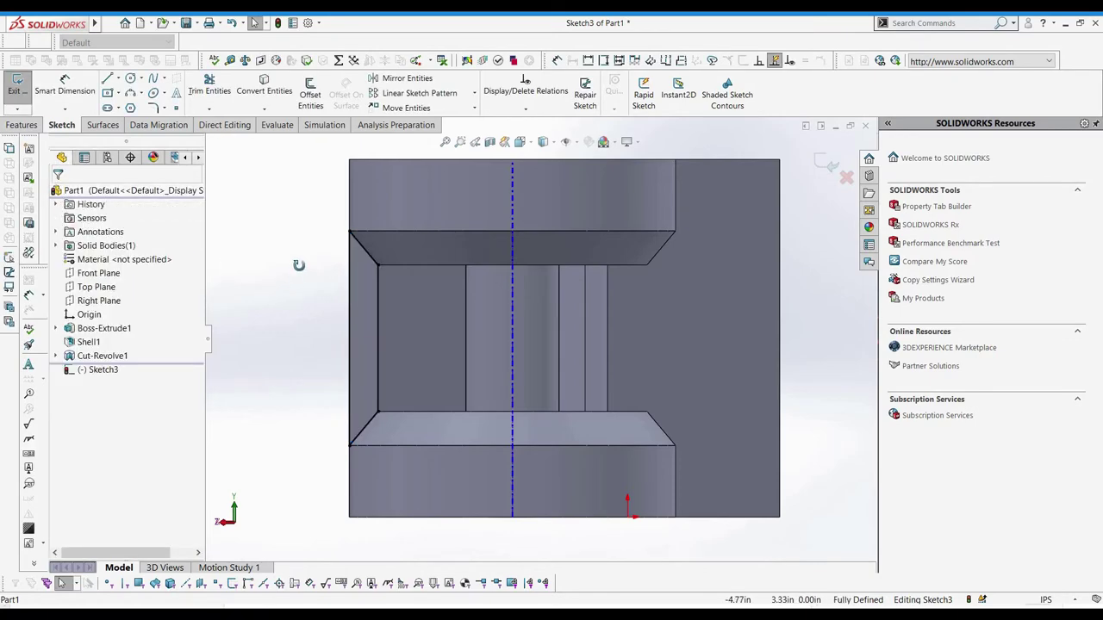
- Extrude-cut the converted outline Up To Surface, ending at the large flat face beyond the slanted face
mouse_move(305, 262)
middle_down()
mouse_move(322, 246)
mouse_move(287, 270)
mouse_move(298, 281)
middle_up()
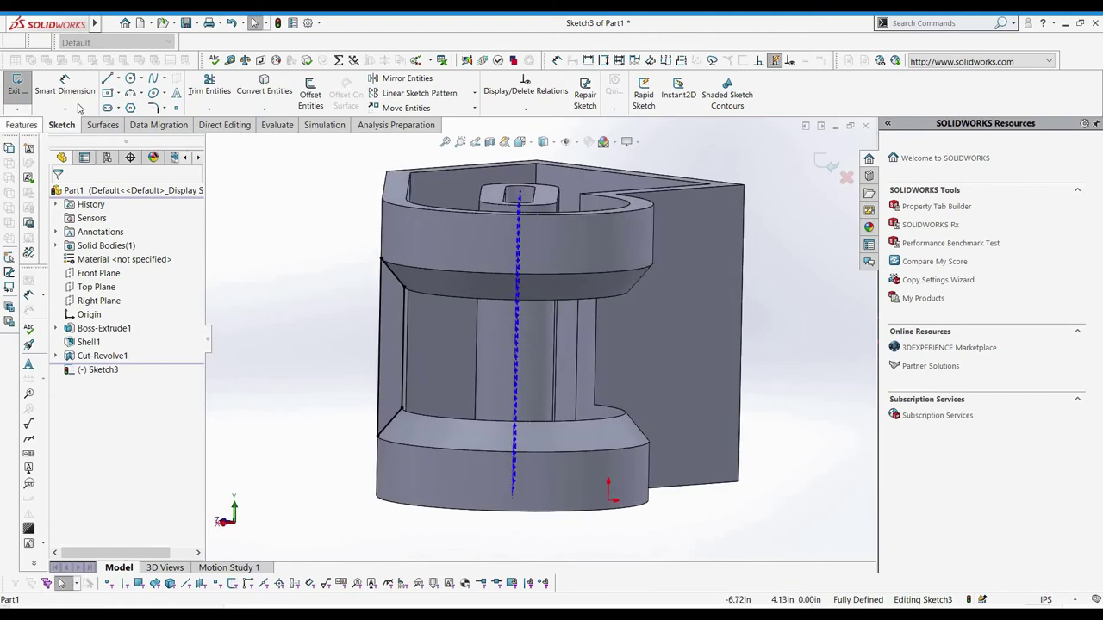
click(23, 124)
click(198, 95)
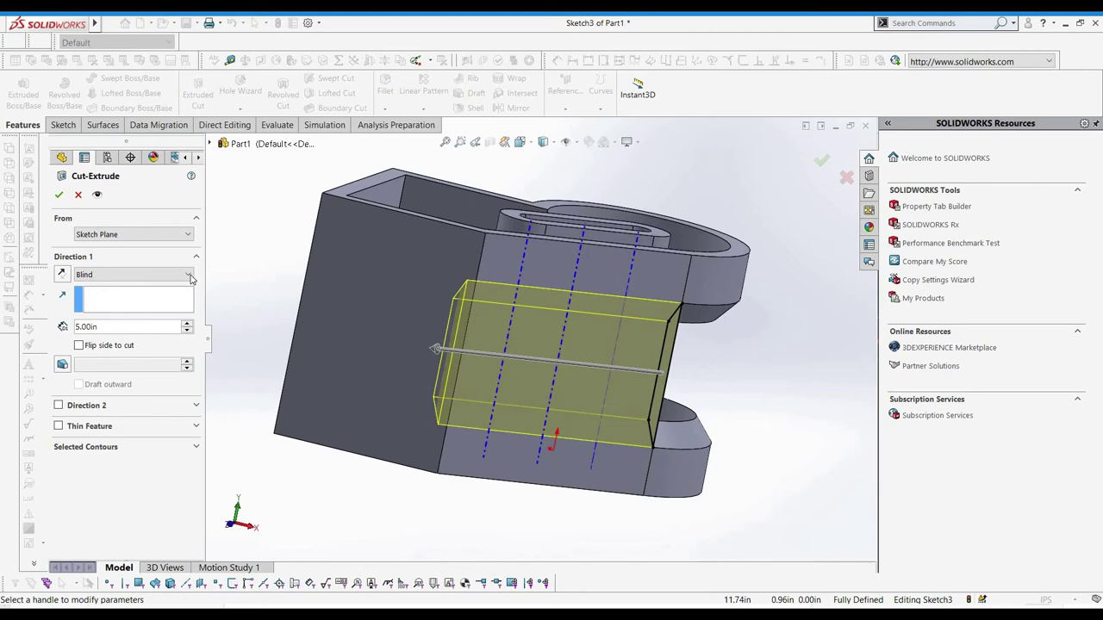
click(134, 274)
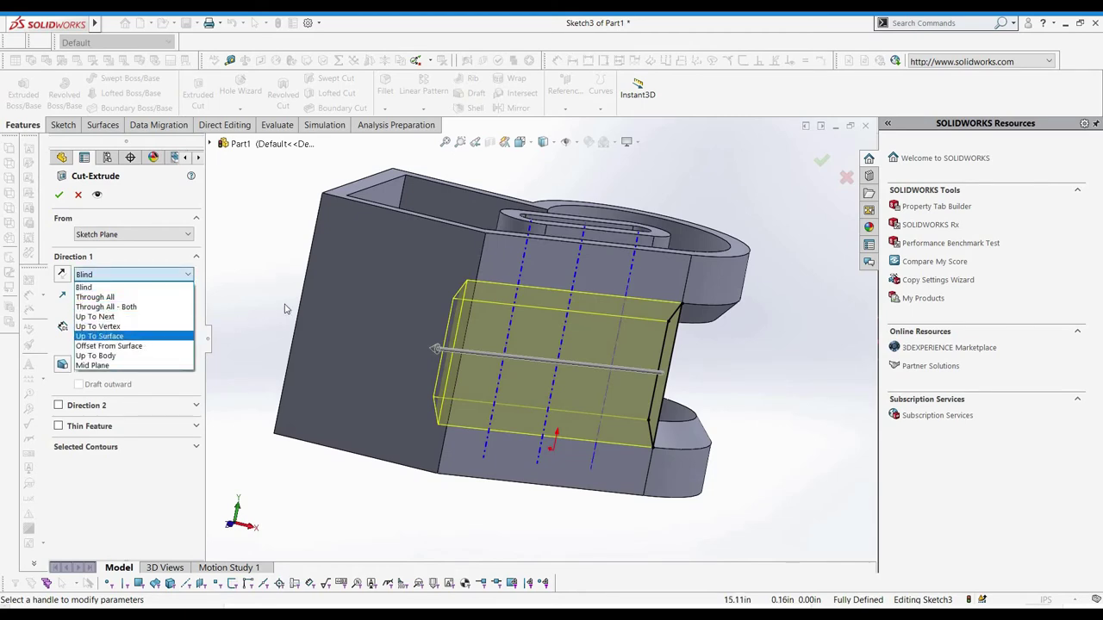
click(112, 327)
click(358, 298)
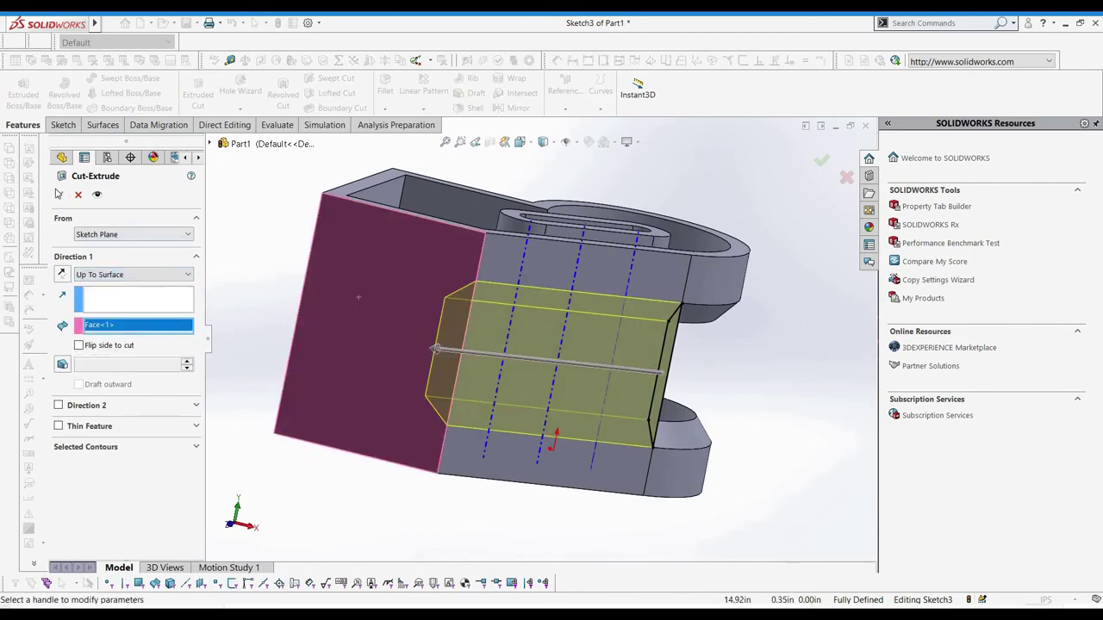
key(Return)
- Start a sketch on the flat rectangular outer face of the block next to the rounded, grooved end
middle_drag(313, 268, 279, 500)
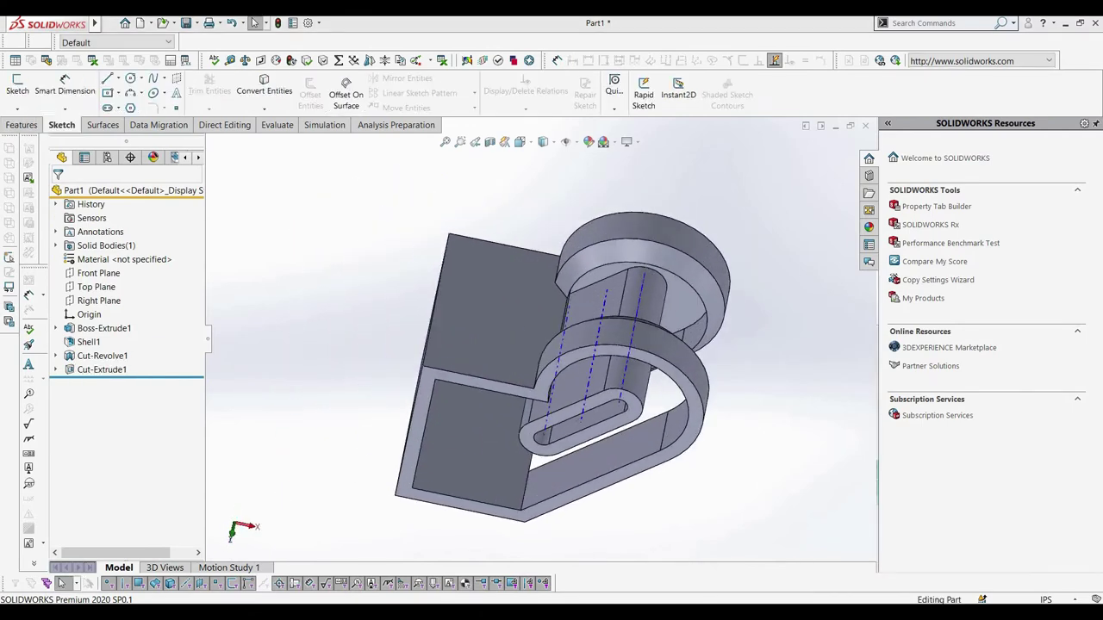
middle_drag(546, 315, 541, 310)
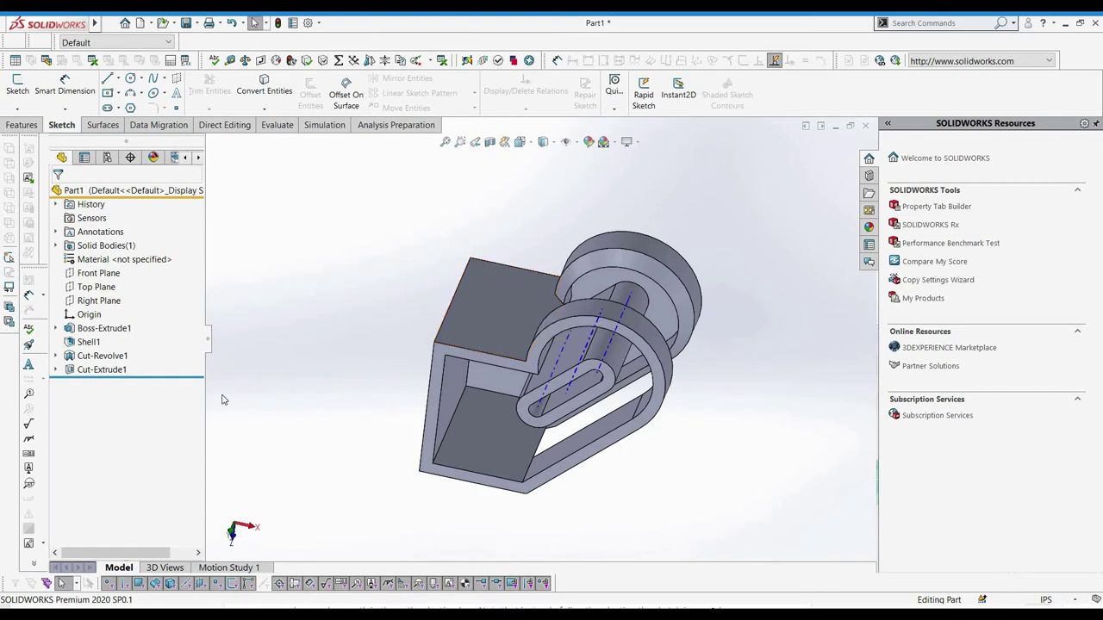
click(26, 125)
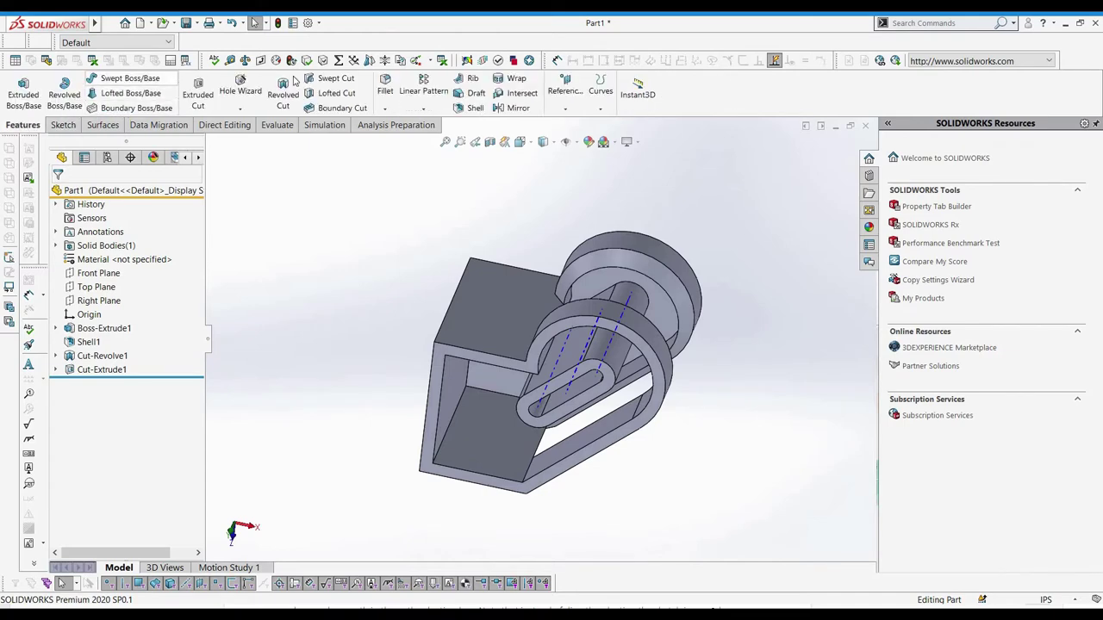
click(62, 126)
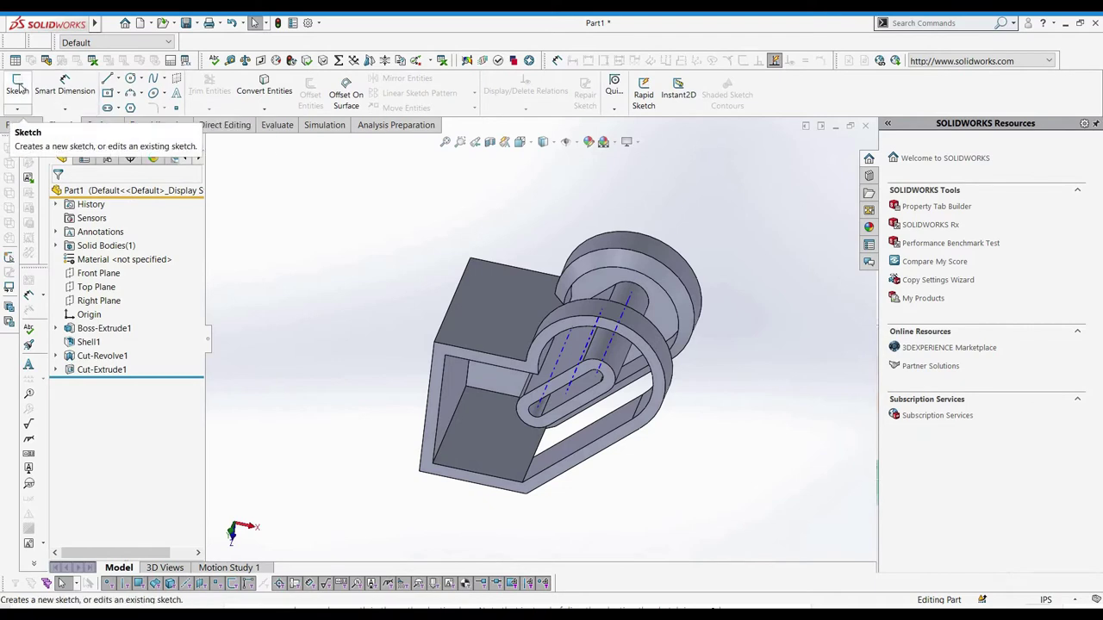
click(17, 87)
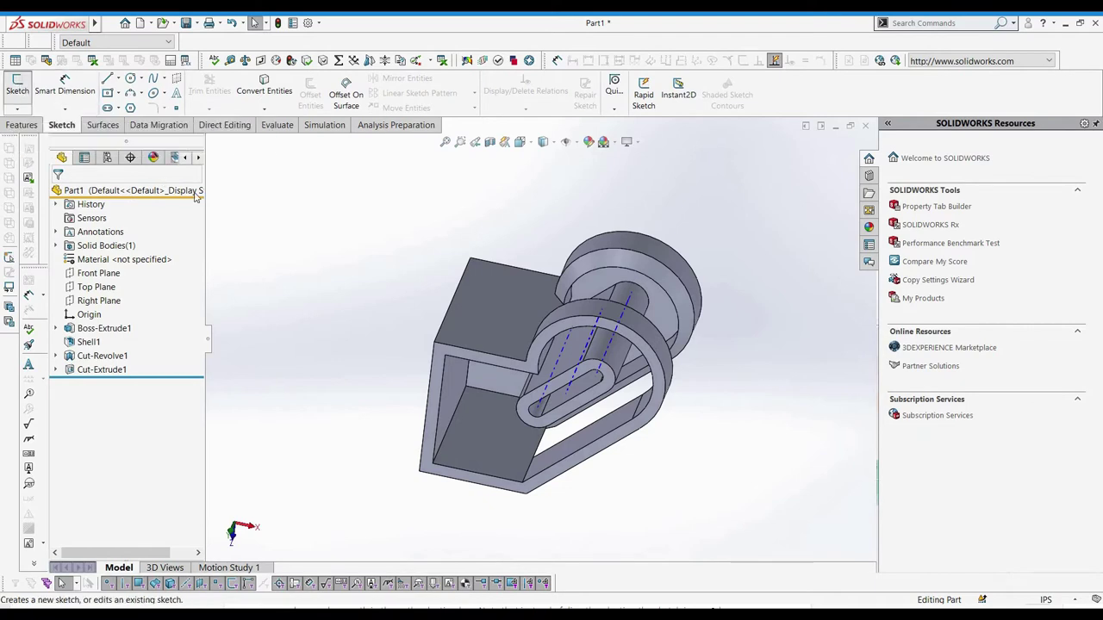
click(479, 313)
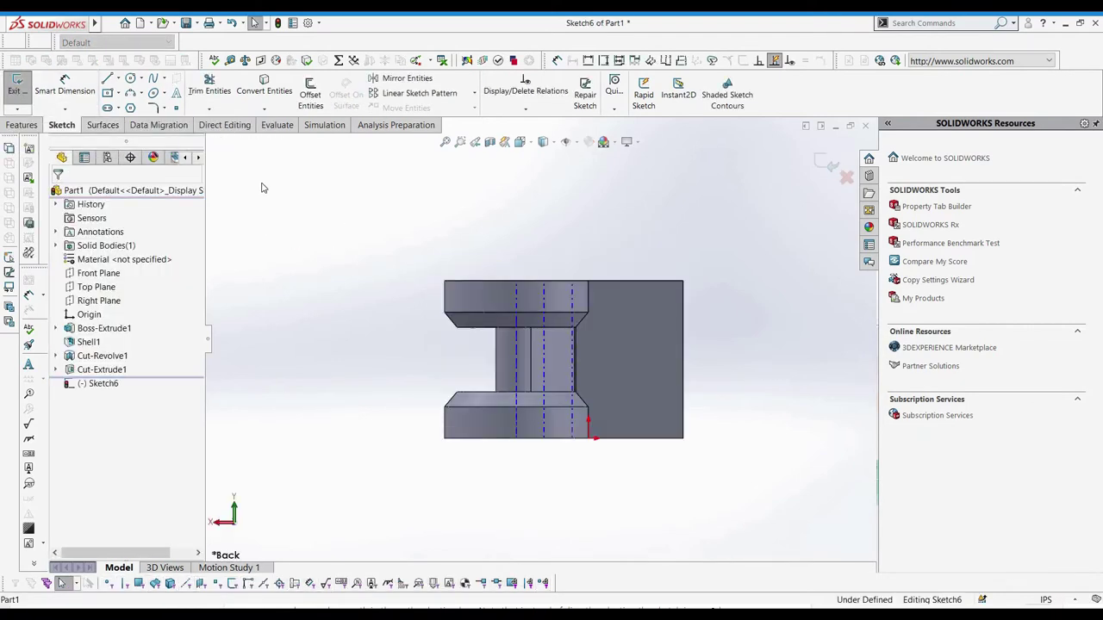
- Sketch a stepped line from the face's lower edge midpoint to its upper edge, with a rectangular jog about 1.49 in tall toward the outer edge
key(l)
scroll(561, 334, up, 1)
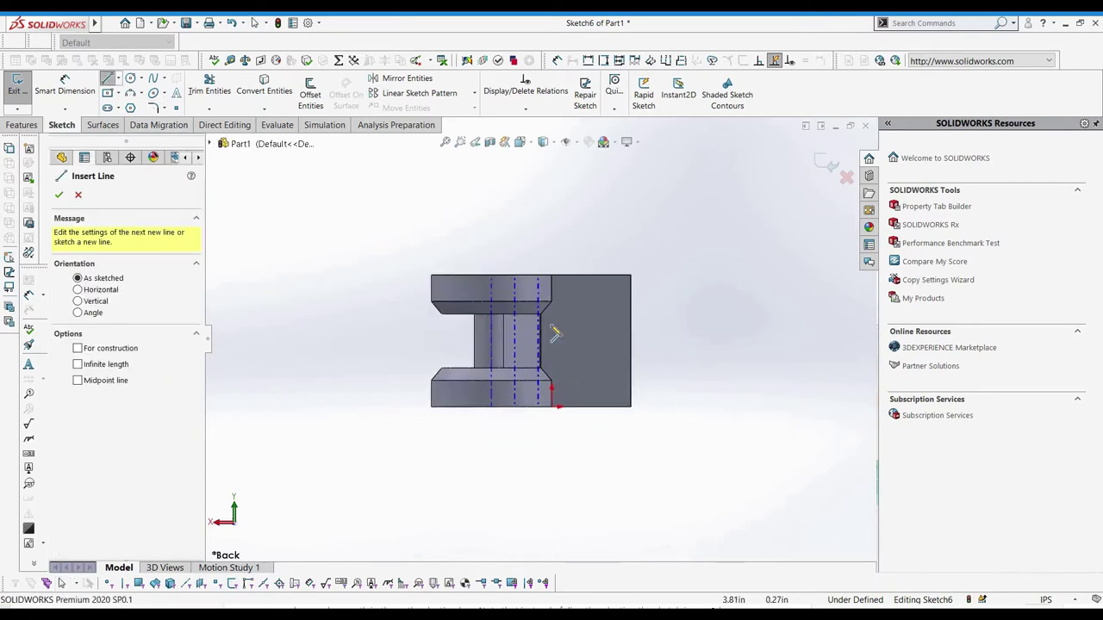
scroll(558, 436, down, 3)
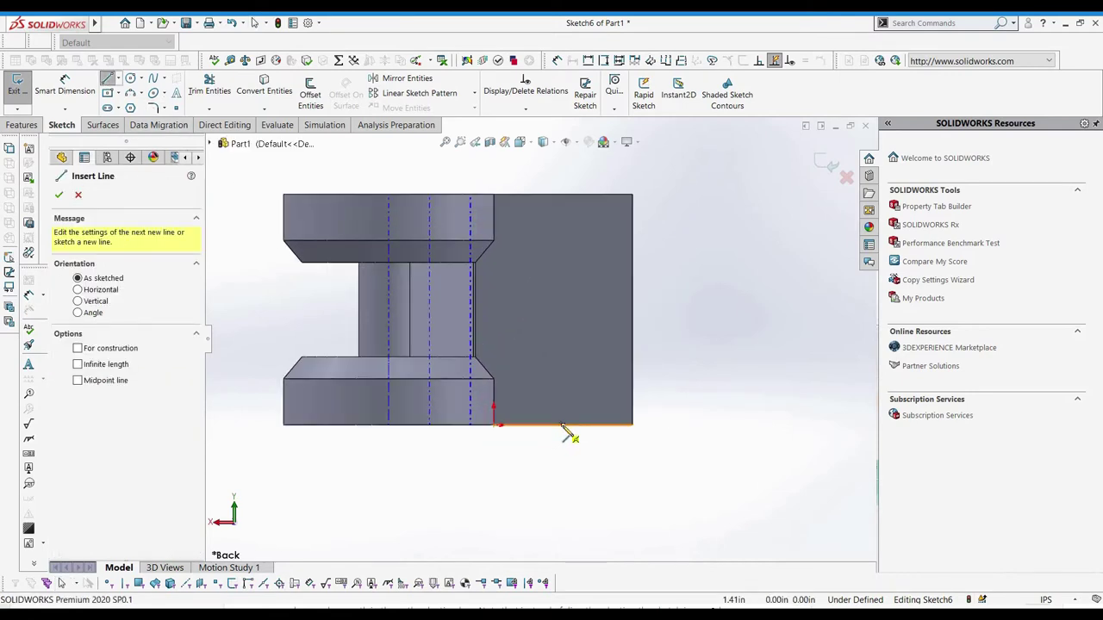
click(562, 424)
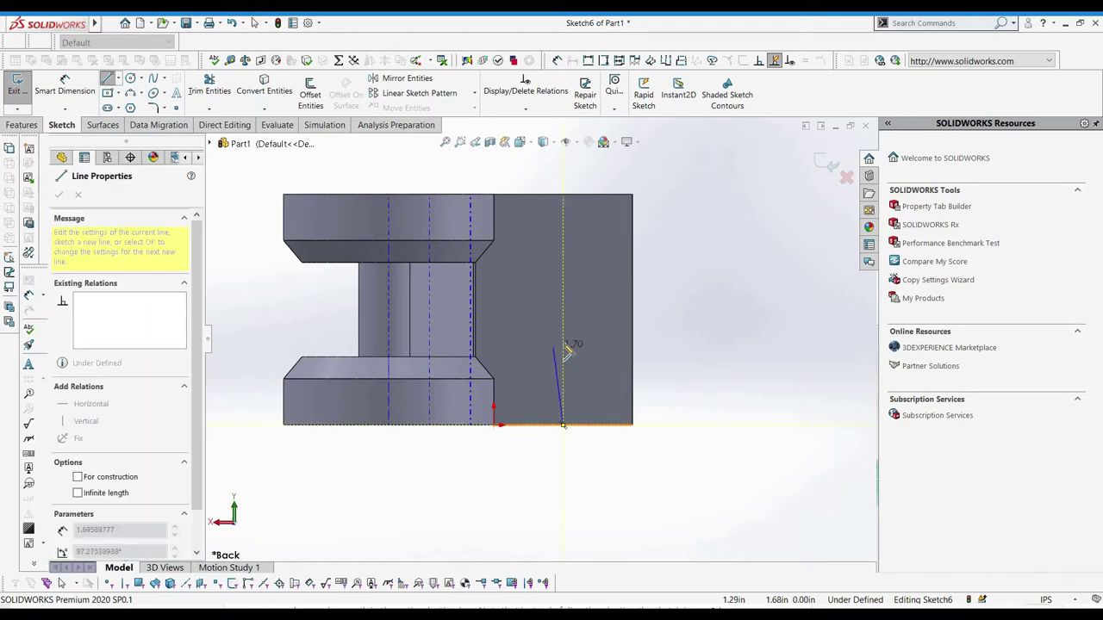
click(563, 345)
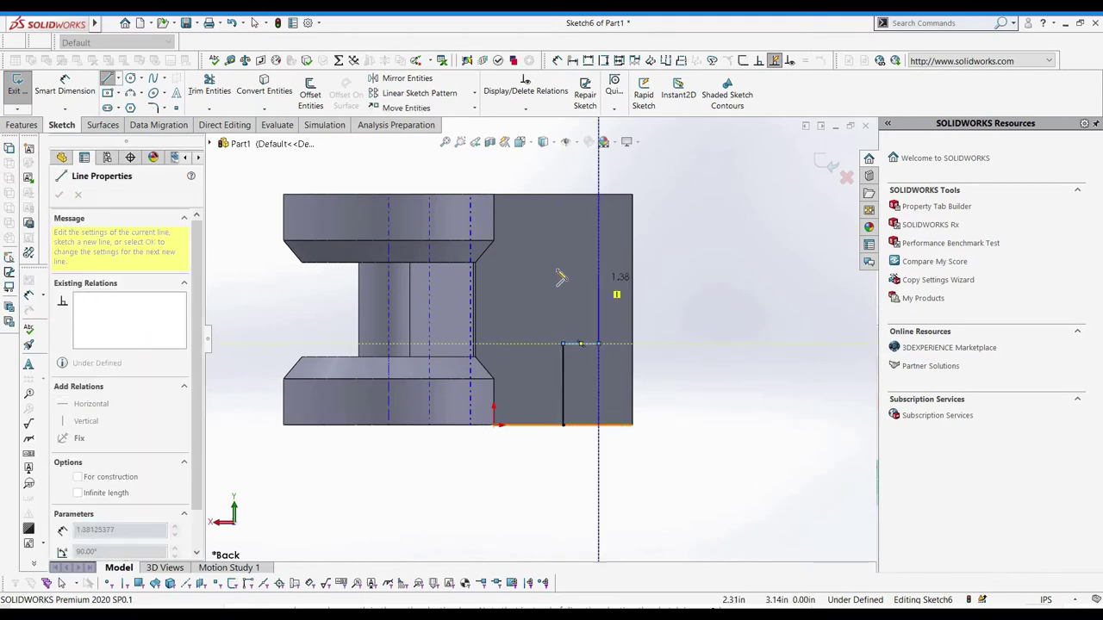
click(599, 345)
click(599, 274)
click(563, 274)
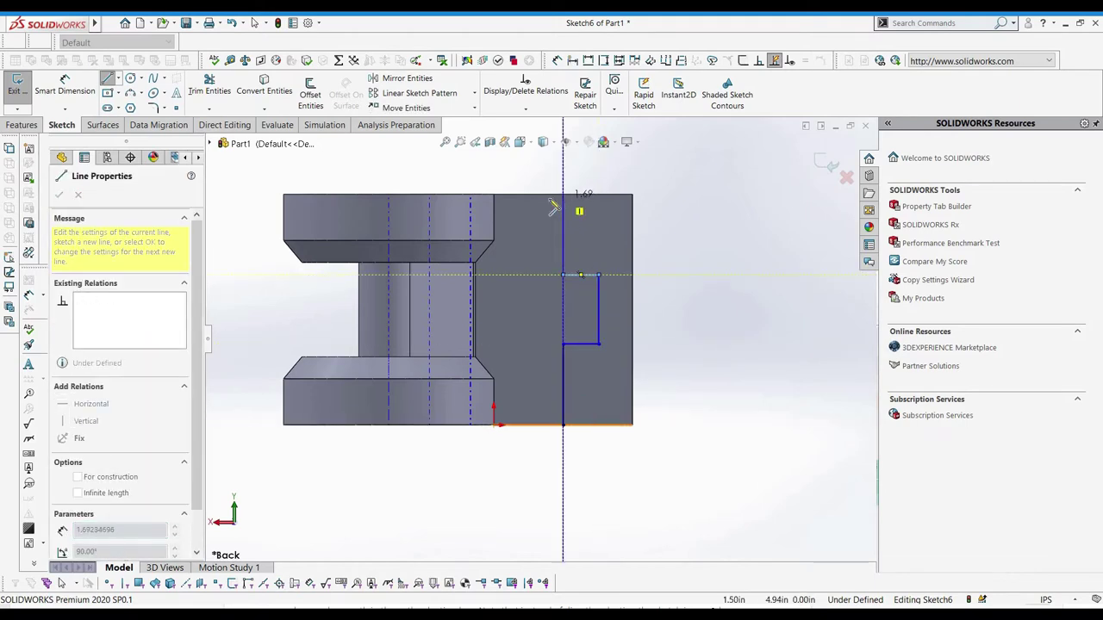
click(562, 195)
key(Escape)
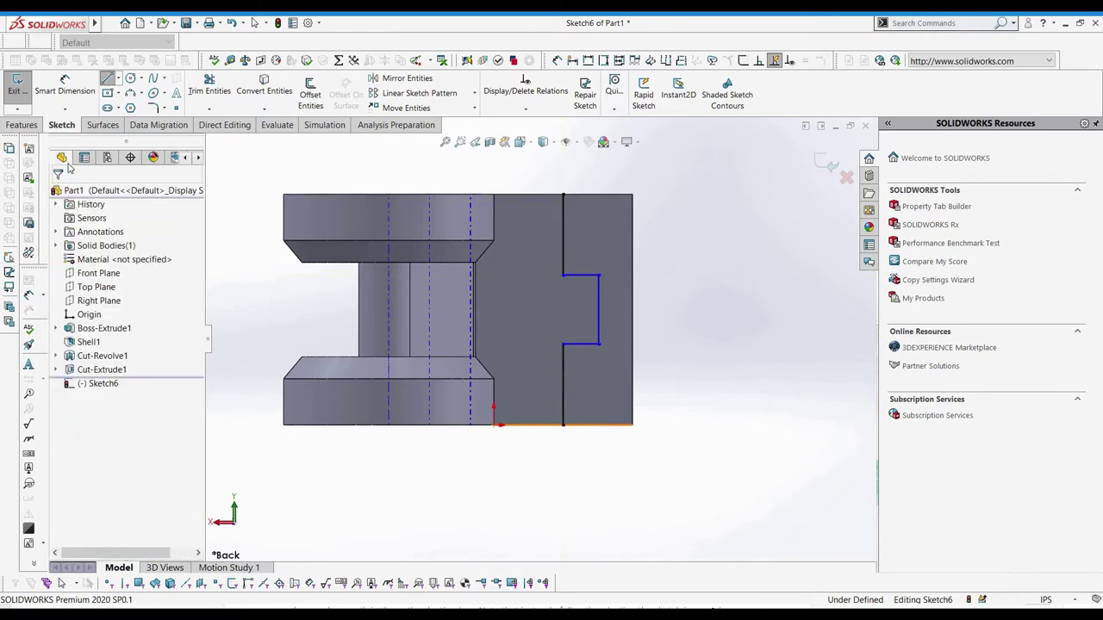
- Dimension the jog's vertical line 0.5 in from the face's outer edge and set its length to 1 in
click(73, 91)
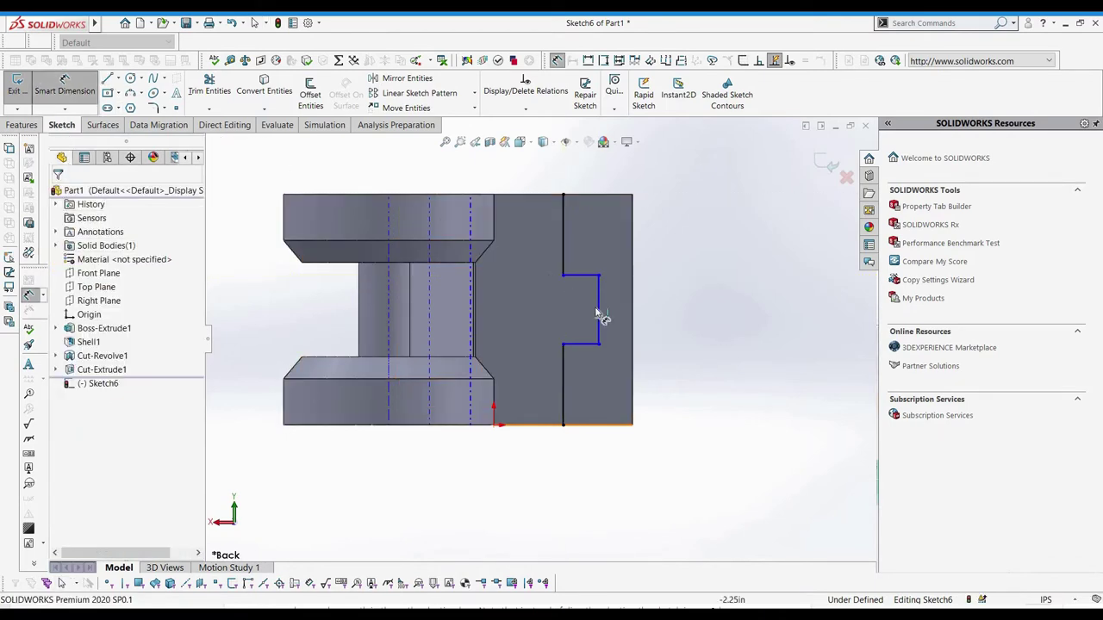
click(636, 312)
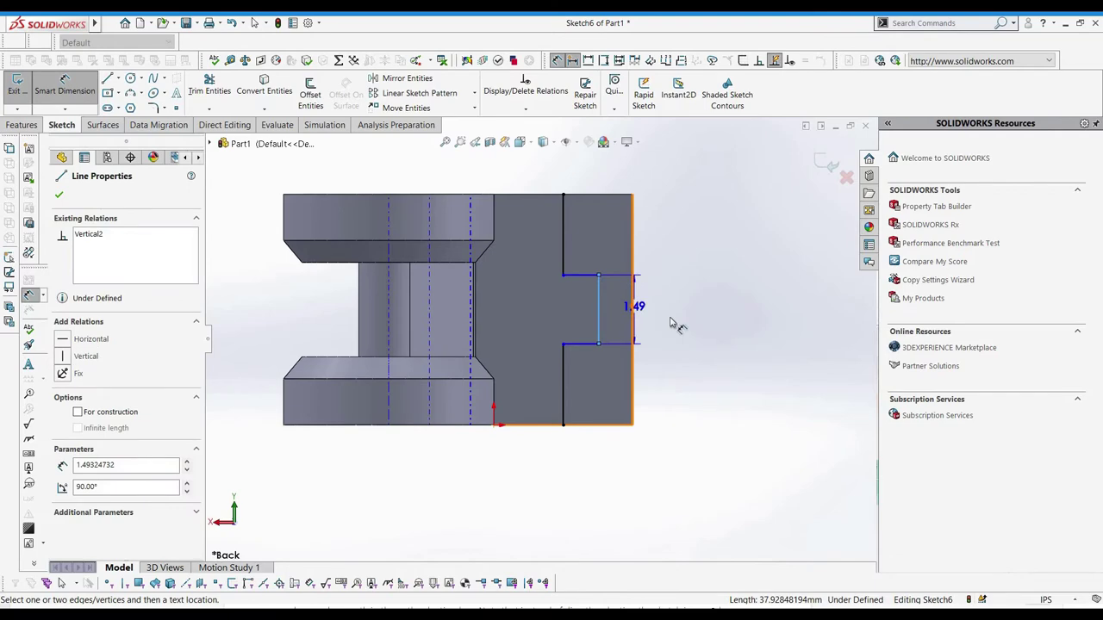
click(668, 317)
click(669, 318)
text(0.)
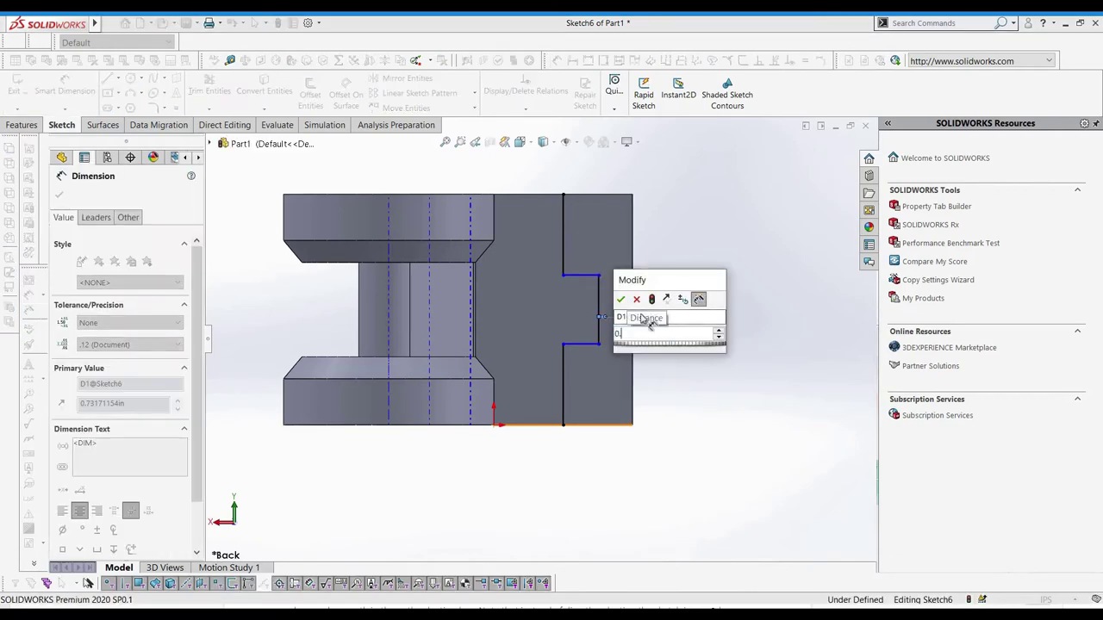
text(5)
click(620, 299)
click(609, 304)
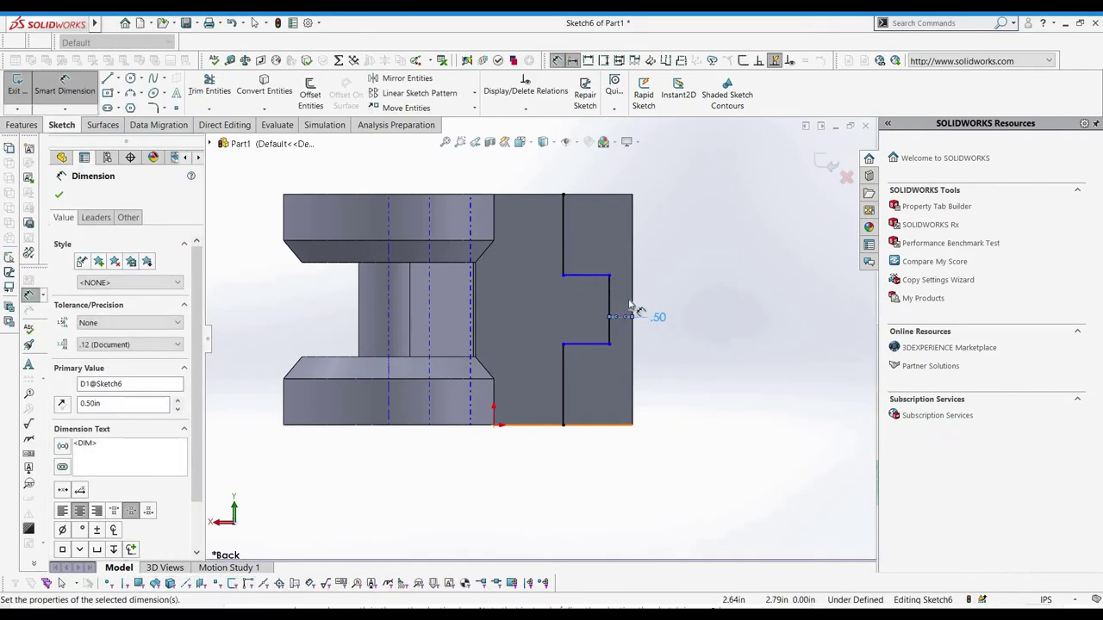
click(681, 312)
text(1)
key(Return)
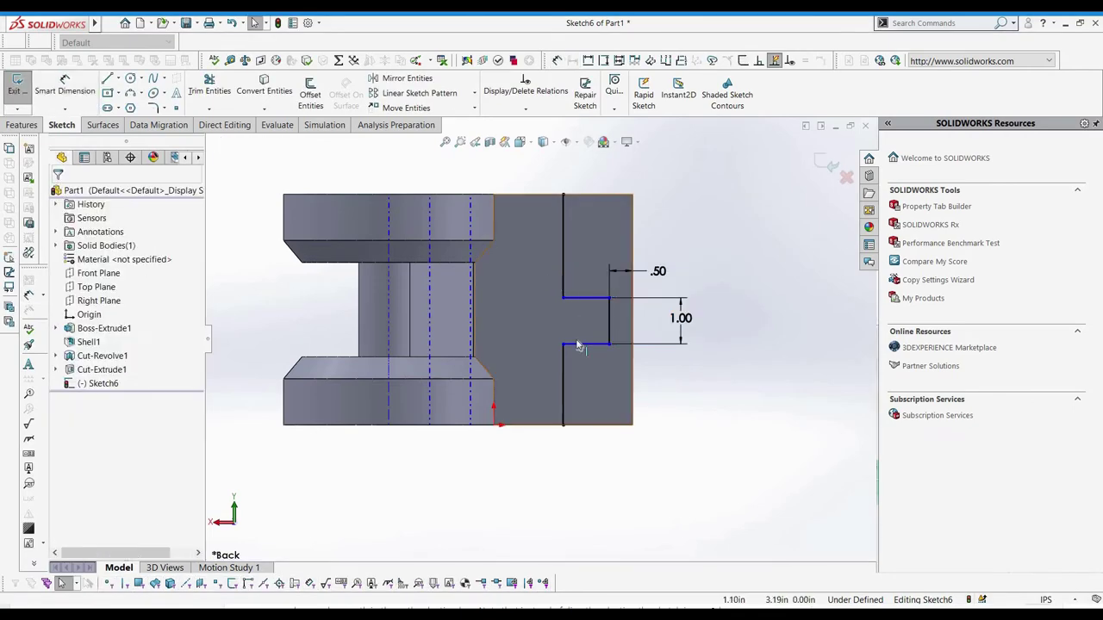
- Make the two long vertical lines above and below the jog equal in length
click(563, 284)
ctrl+click(563, 366)
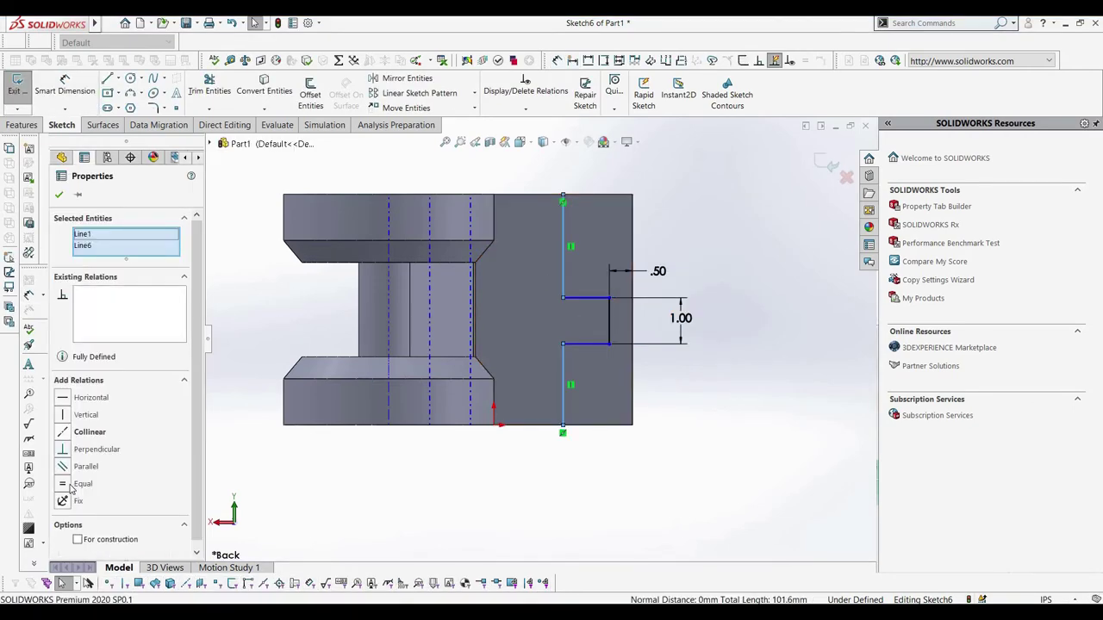
click(90, 432)
- Round all four corners of the jog with 0.30 in sketch fillets and exit the sketch
click(153, 108)
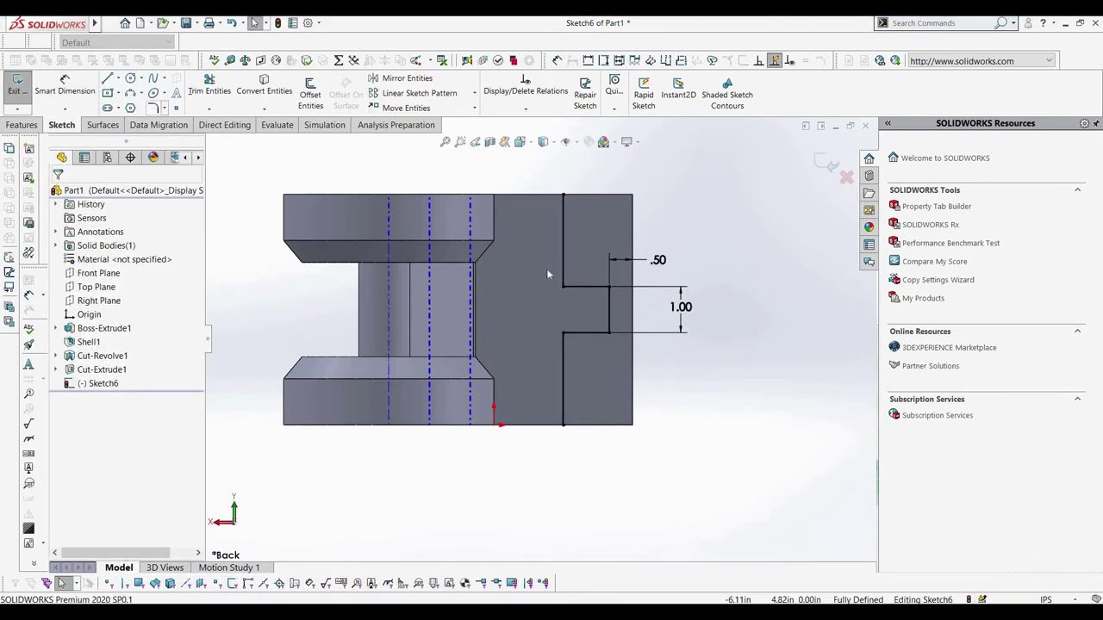
click(610, 291)
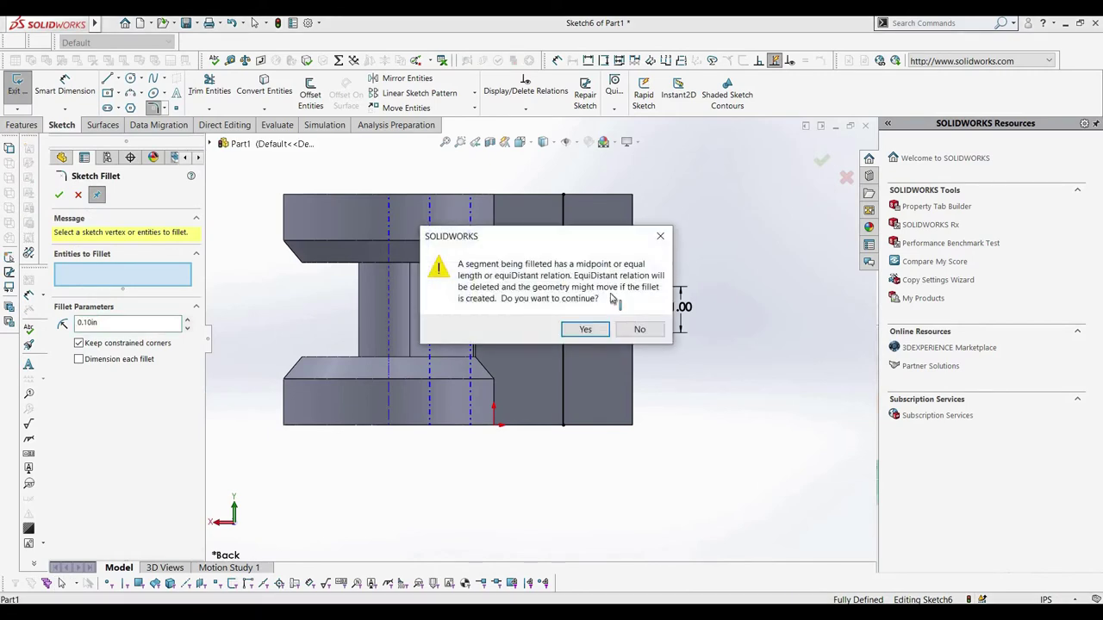
click(583, 329)
click(608, 326)
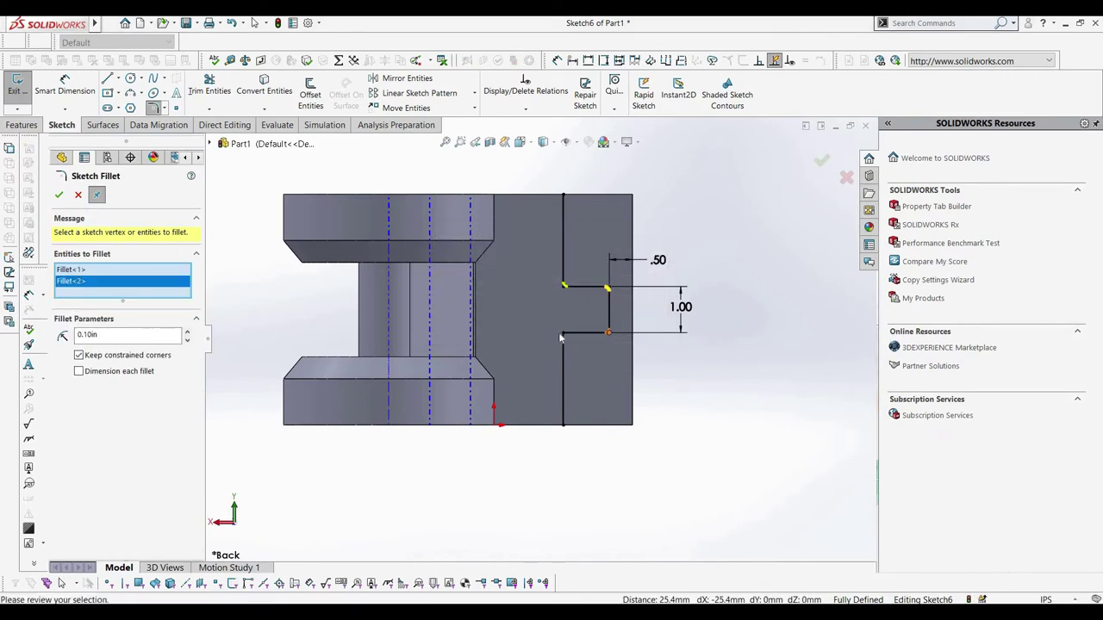
click(561, 335)
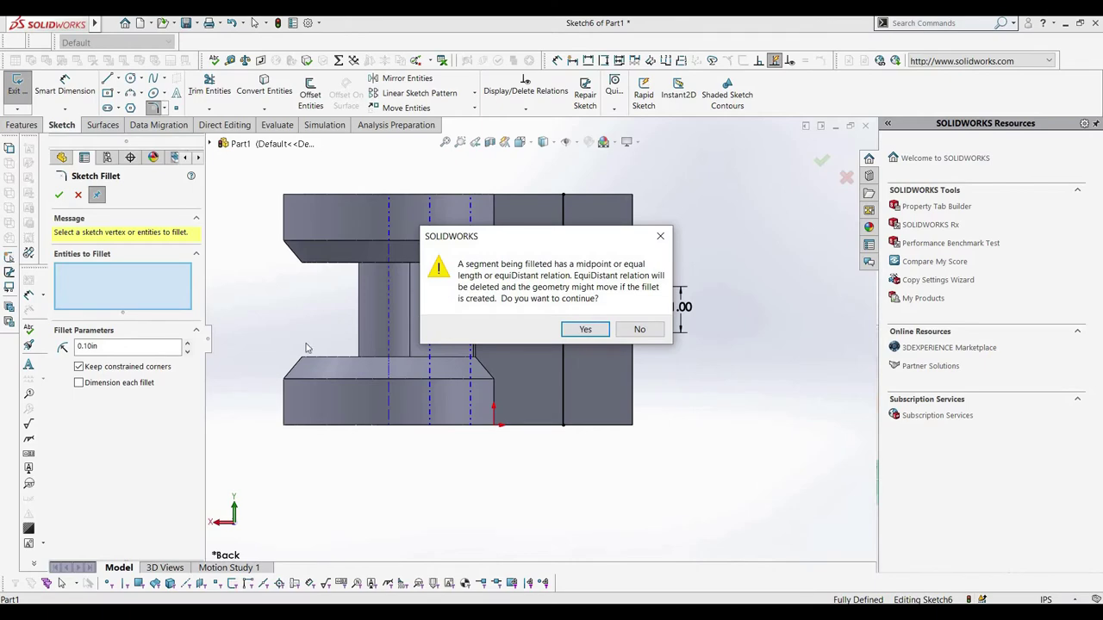
click(584, 328)
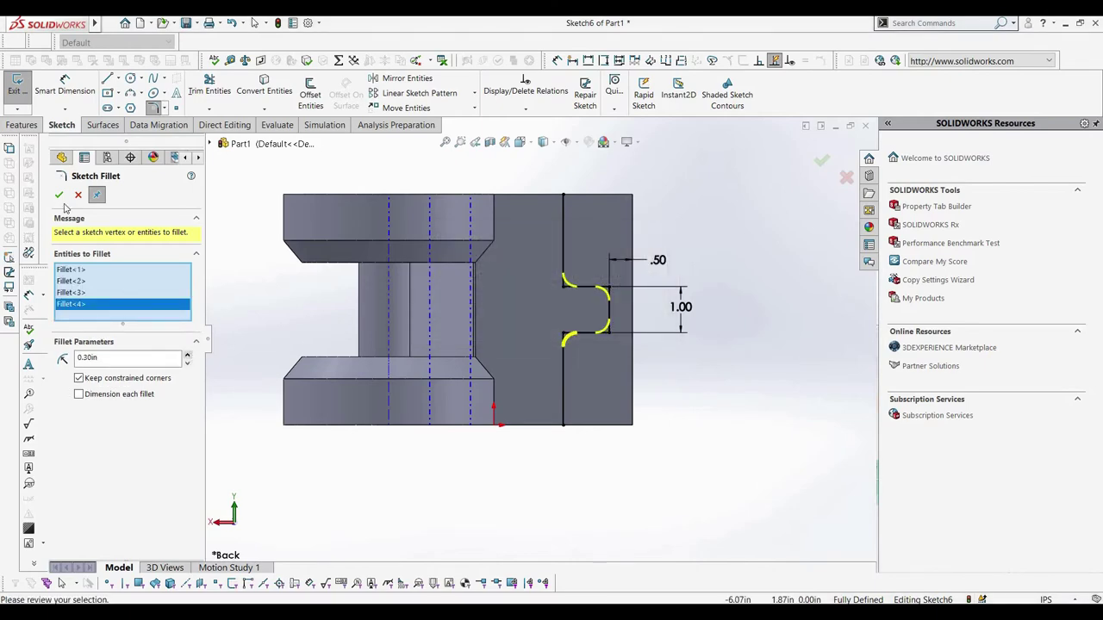
click(24, 106)
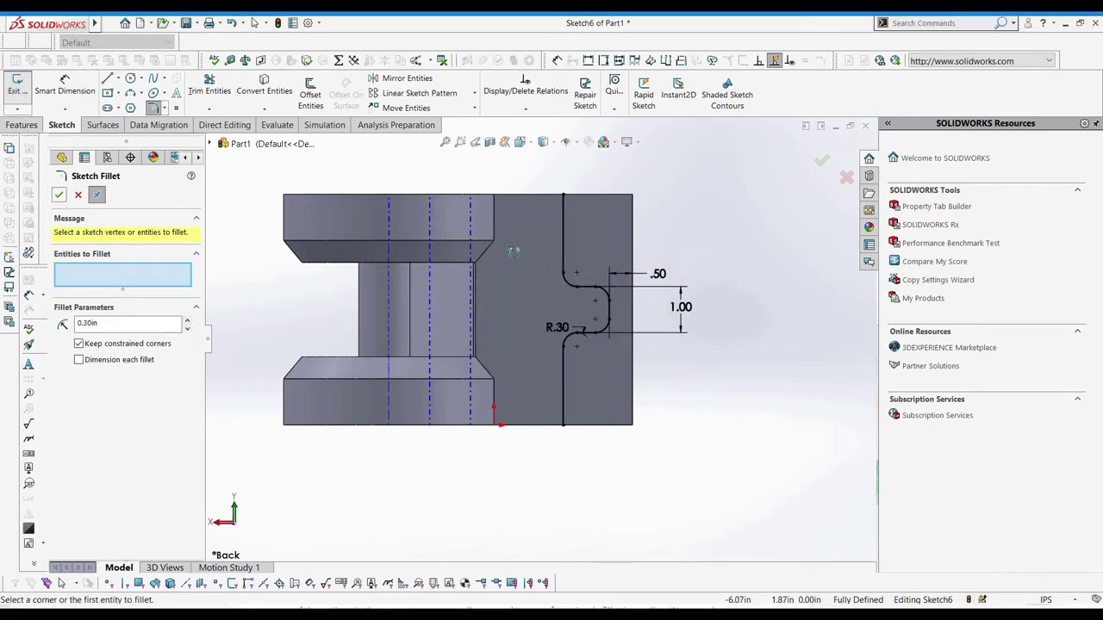
- Start a sketch on the shelled part's open rim face and draw a semicircular arc of about 0.47 in radius centered on the path's end point
mouse_move(598, 373)
middle_down()
mouse_move(493, 455)
mouse_move(409, 276)
middle_up()
click(402, 257)
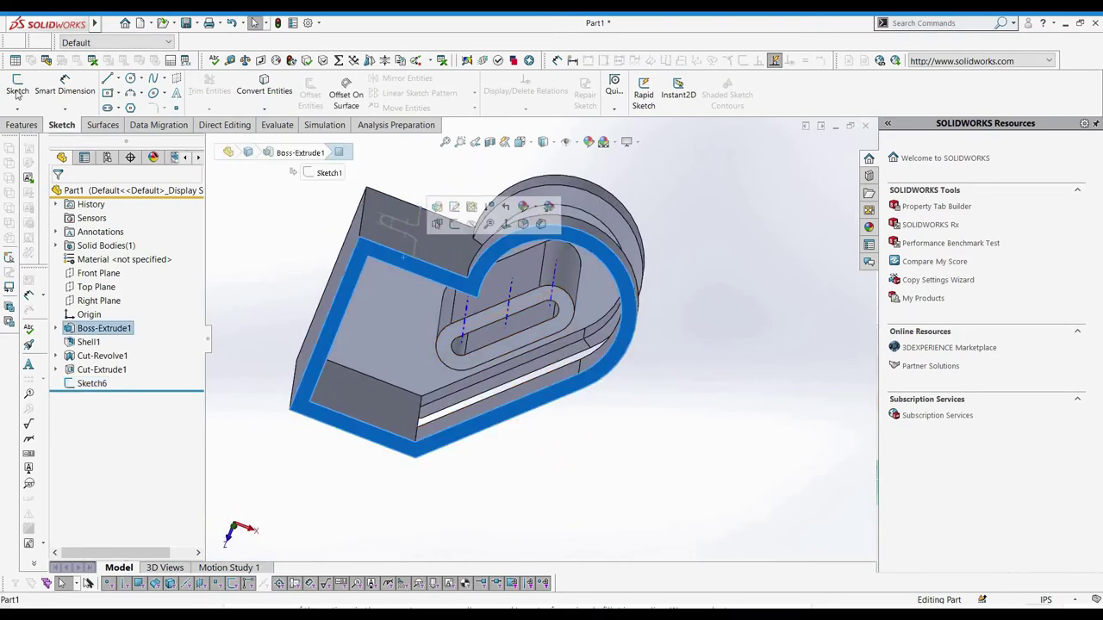
click(17, 86)
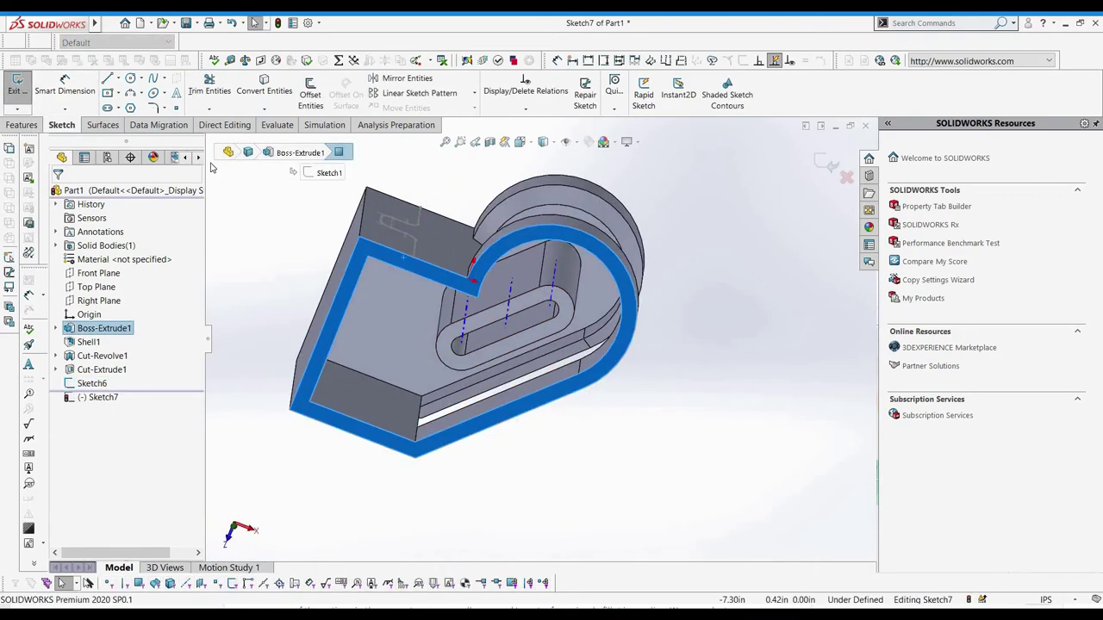
middle_drag(344, 274, 457, 298)
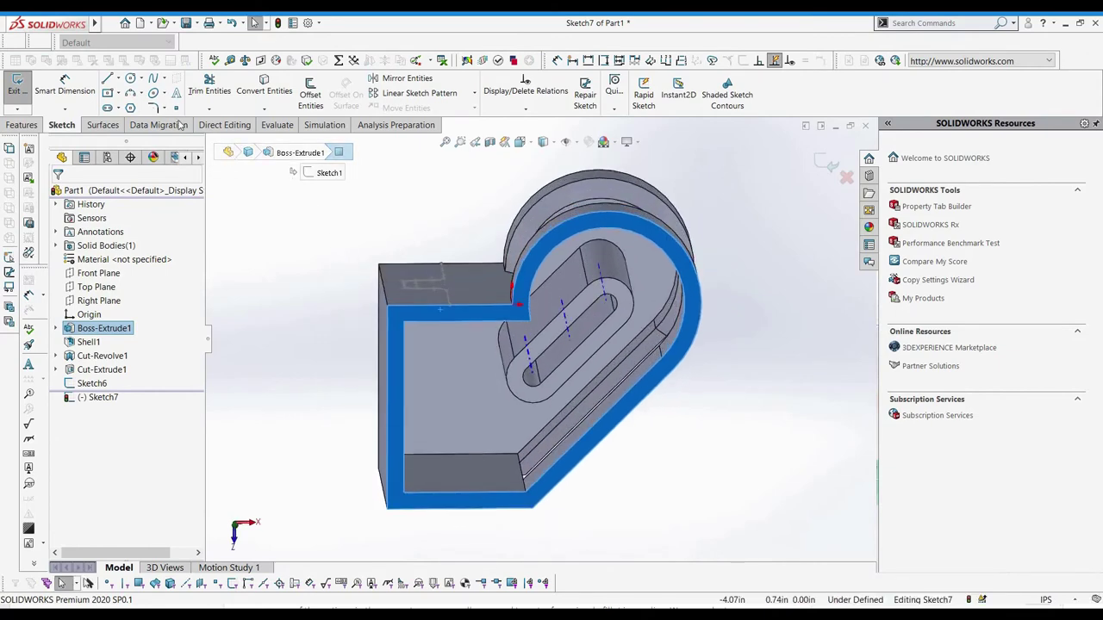
click(142, 93)
click(173, 108)
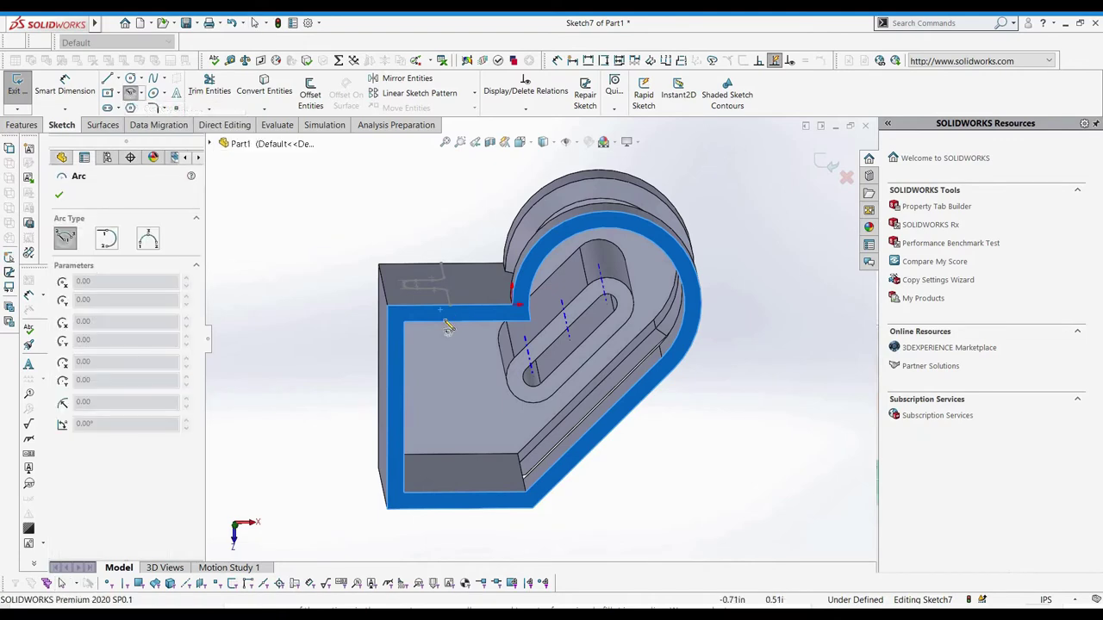
scroll(449, 276, down, 2)
click(449, 320)
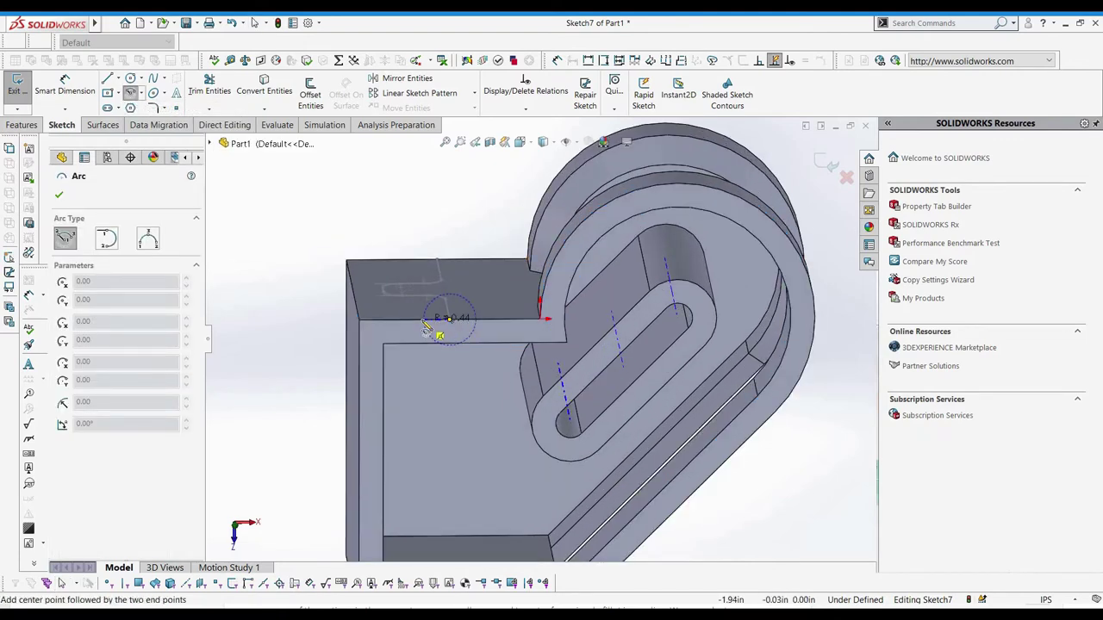
click(422, 321)
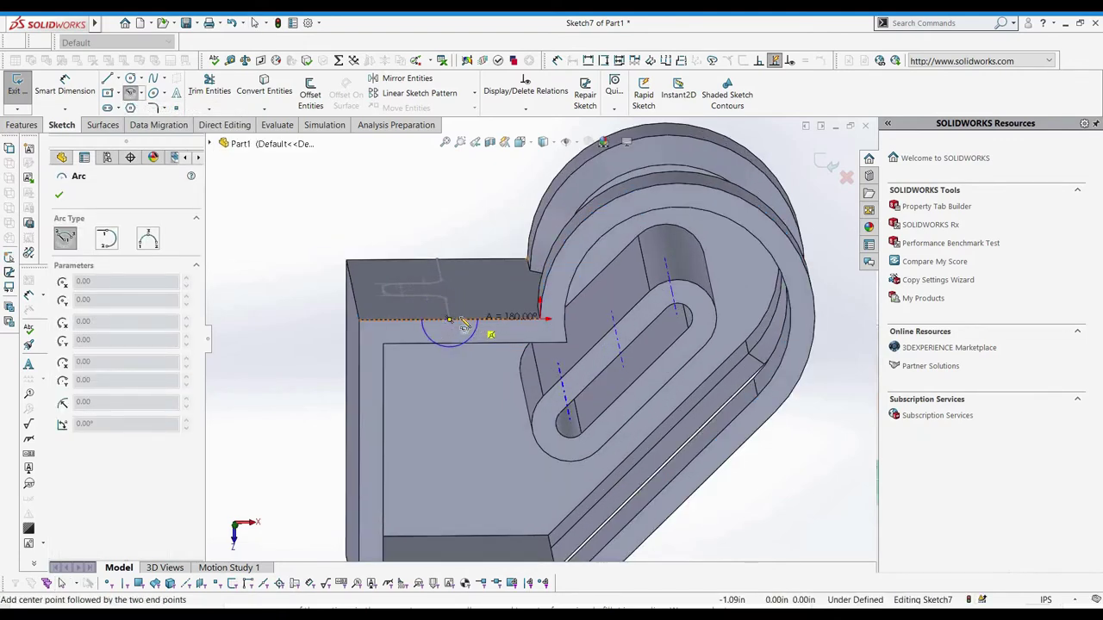
click(515, 318)
- Close the semicircle with a straight line between its endpoints and shrink it to about 0.40 in wide
click(108, 78)
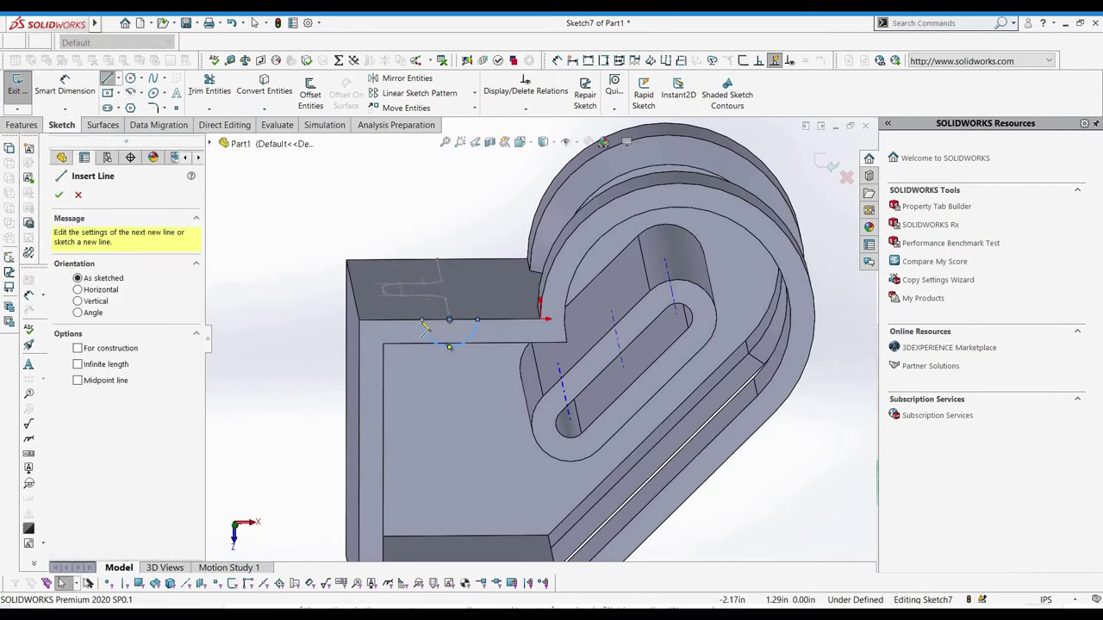
click(477, 320)
click(421, 320)
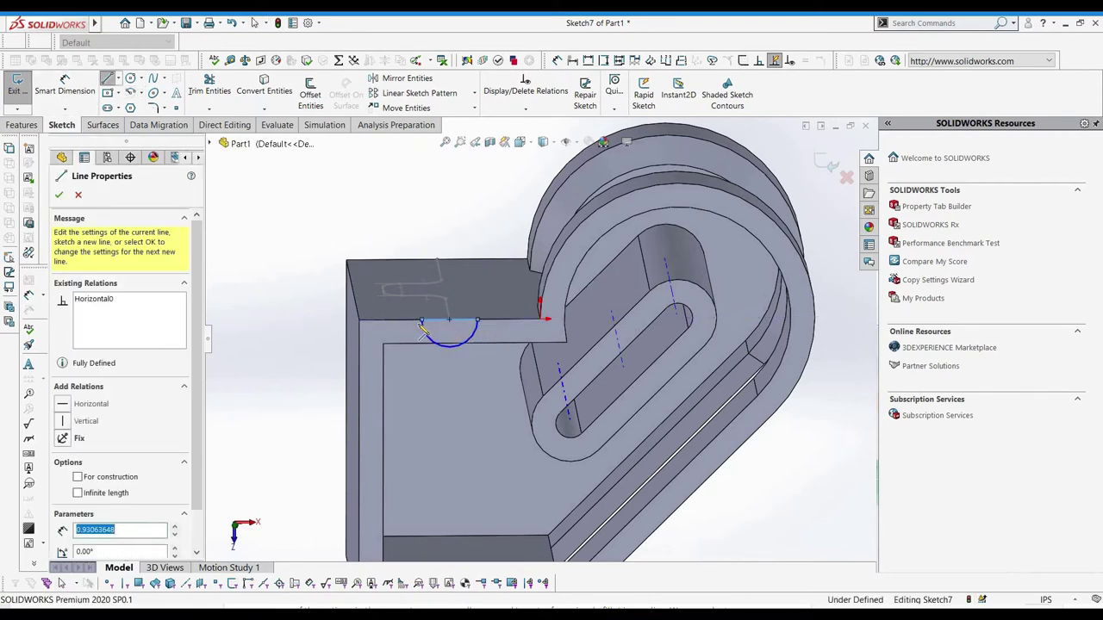
key(Escape)
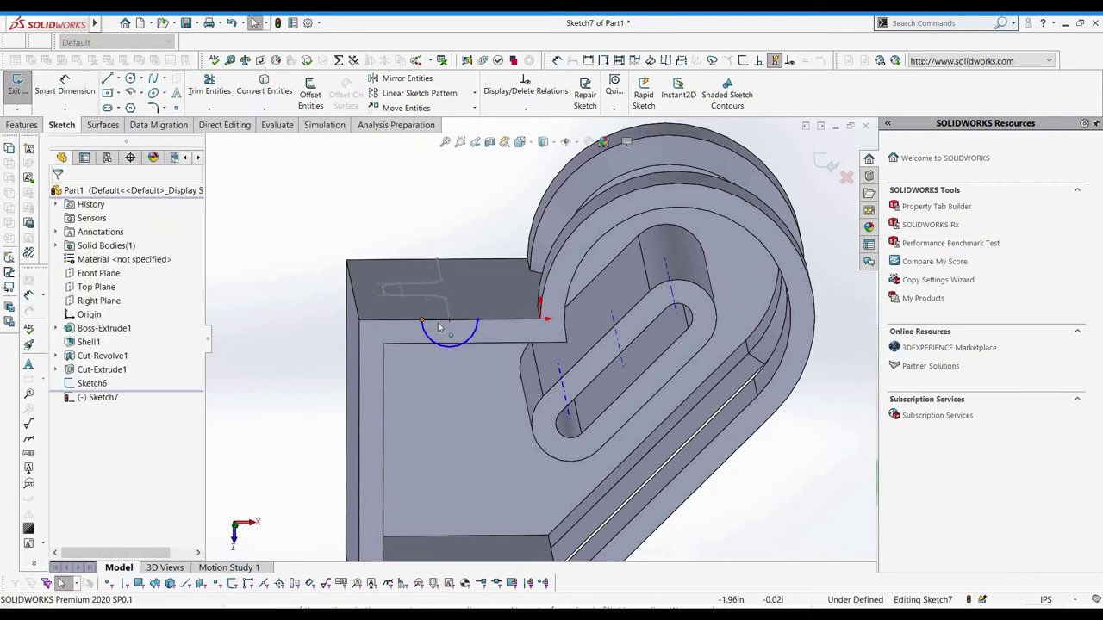
click(439, 322)
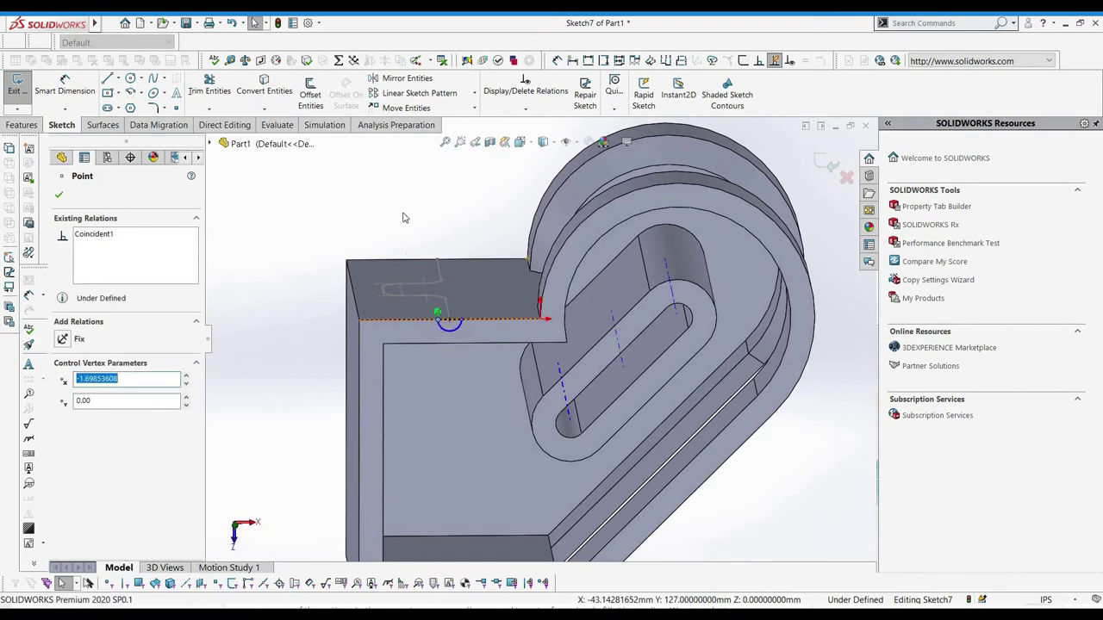
key(ctrl+8)
key(Escape)
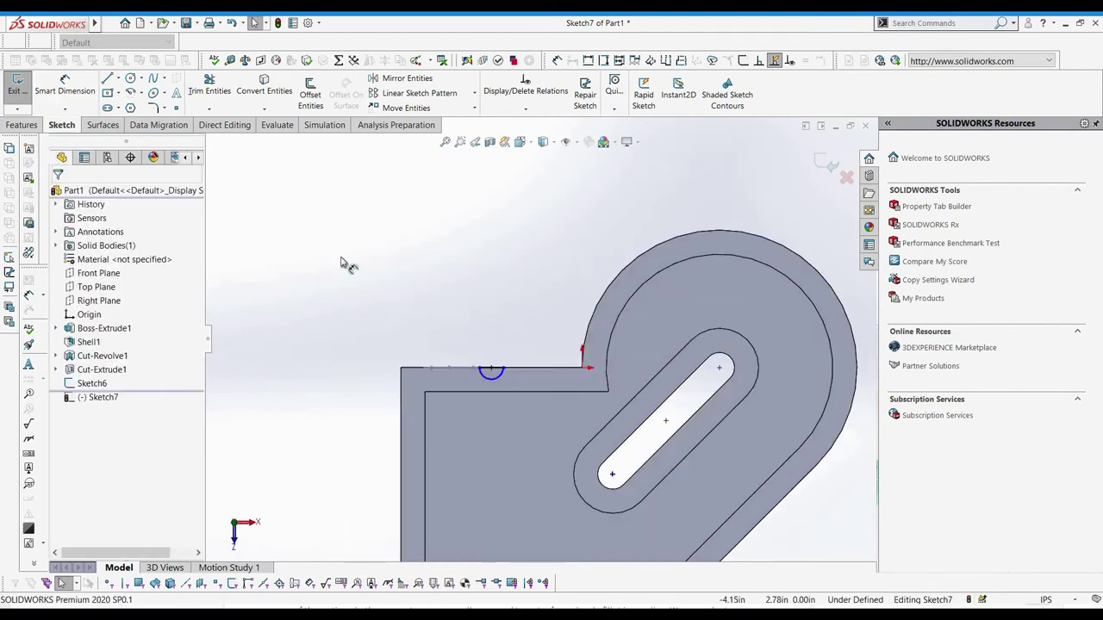
- Dimension the semicircle's straight edge to 0.5 in and exit the sketch
key(d)
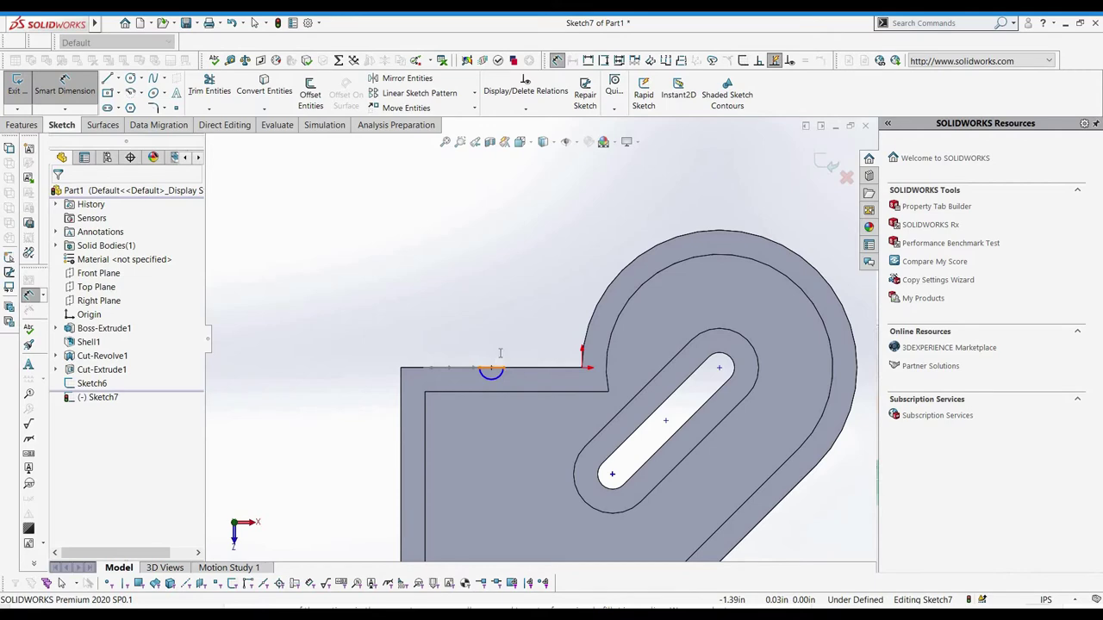
click(497, 360)
click(504, 351)
text(.5)
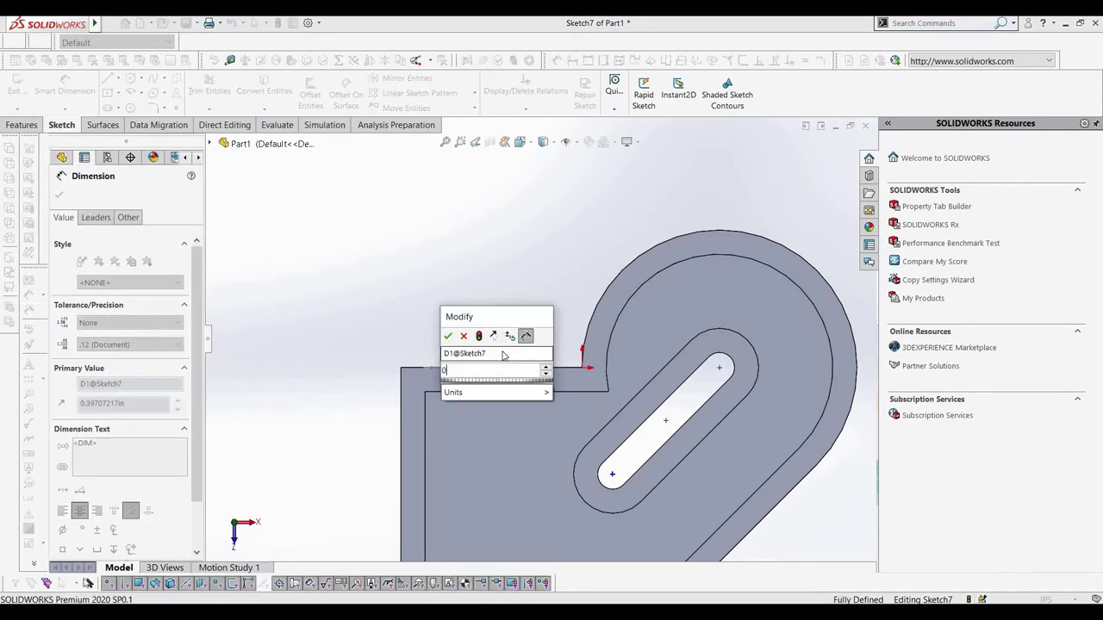
key(Return)
key(Escape)
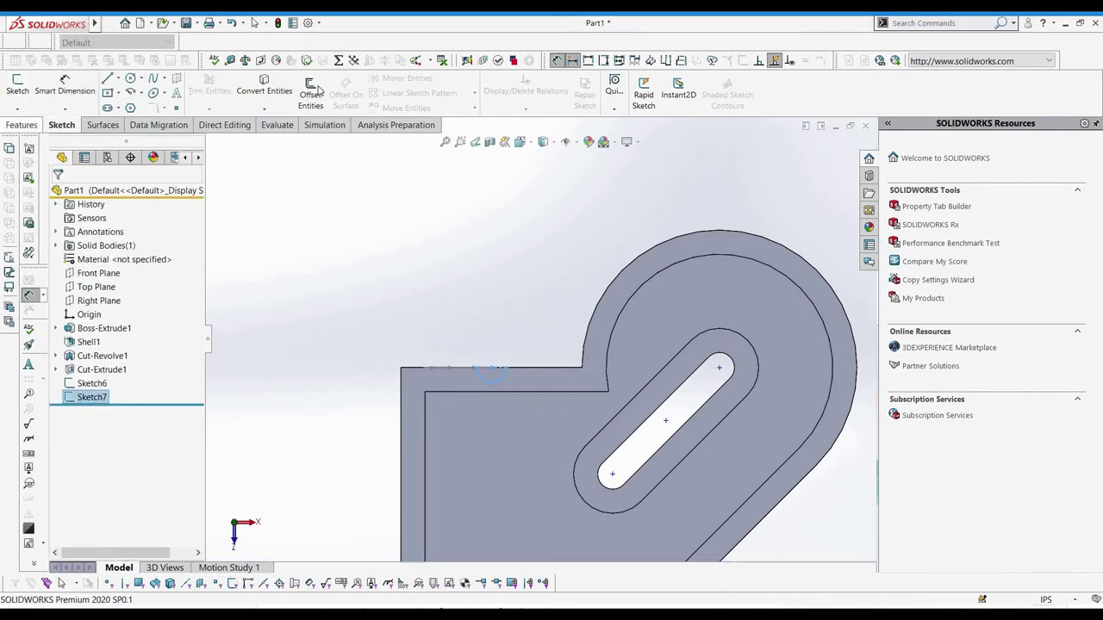
- Create a Swept Cut with the semicircle Sketch7 as profile and the filleted stepped line Sketch6 as path
click(21, 125)
click(336, 77)
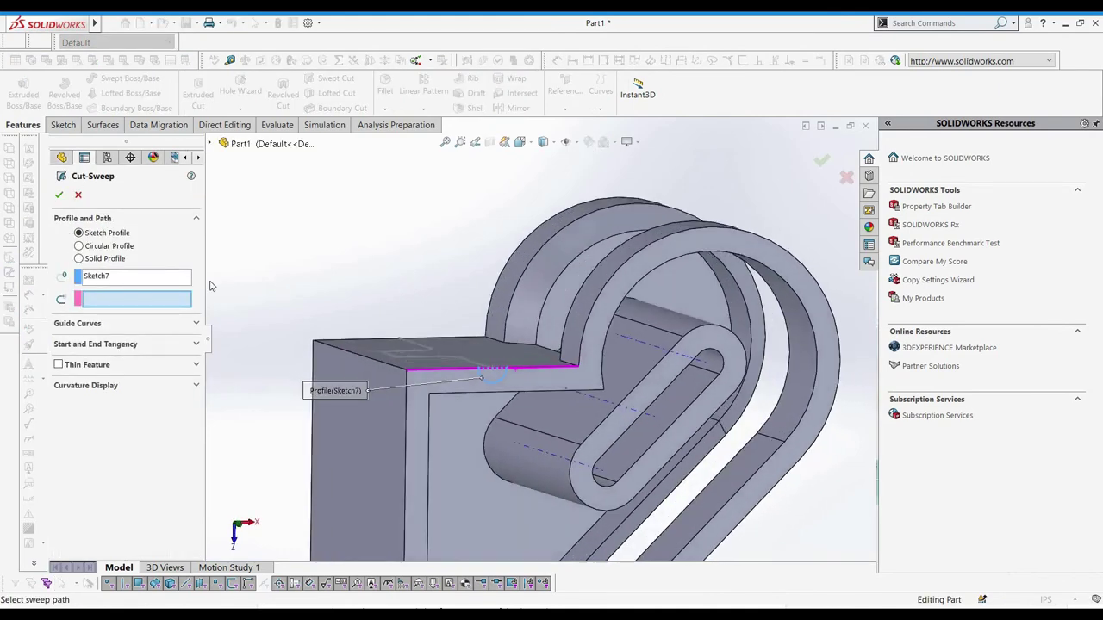
right_click(153, 278)
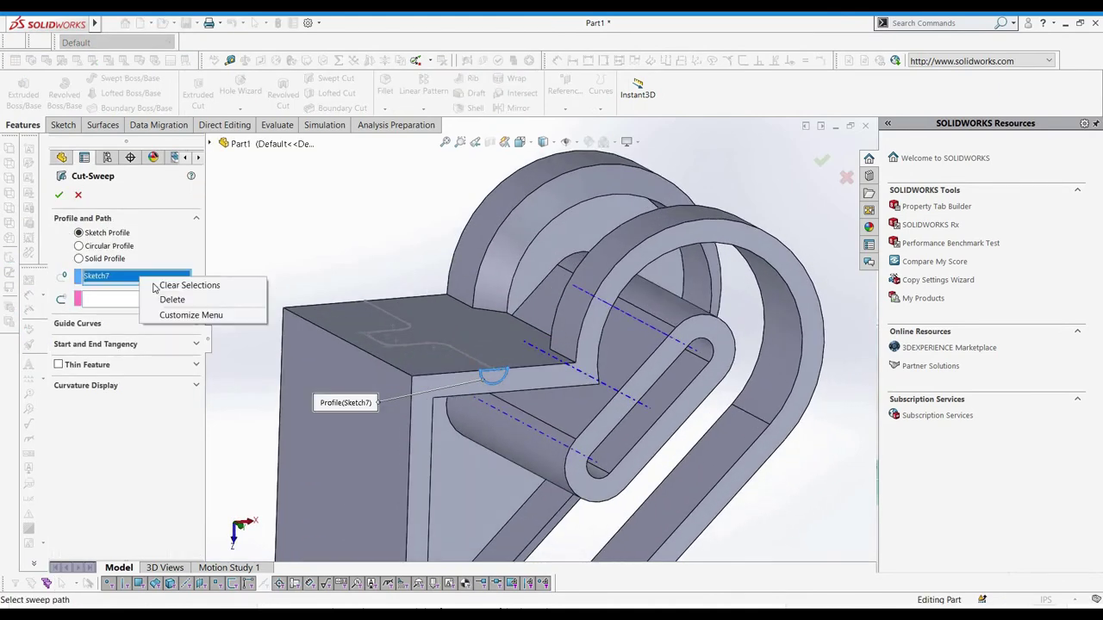
click(172, 285)
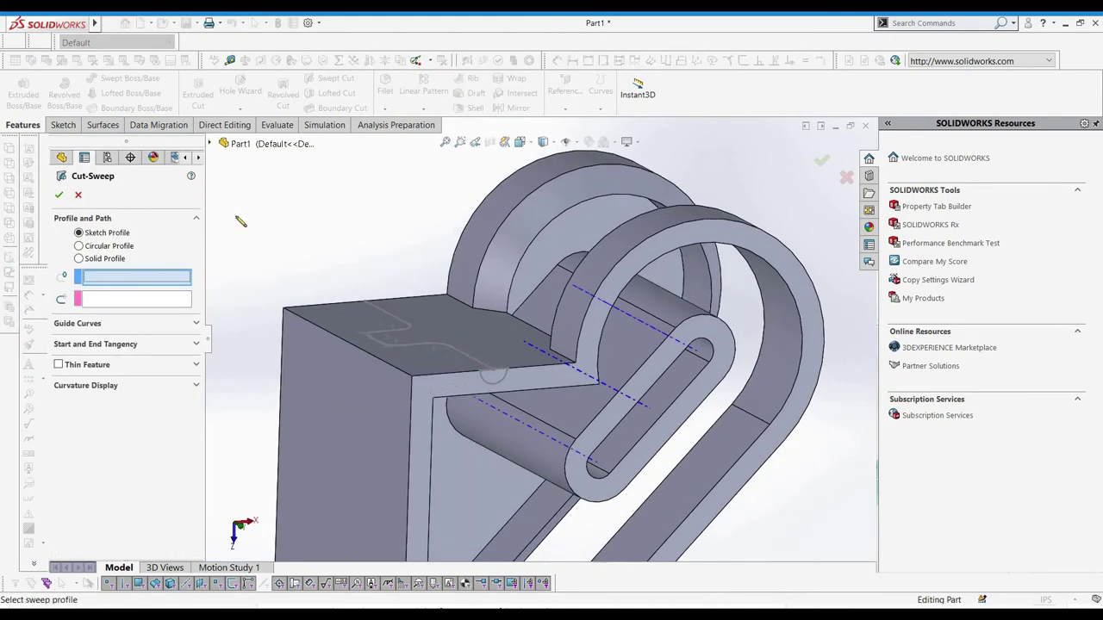
click(209, 145)
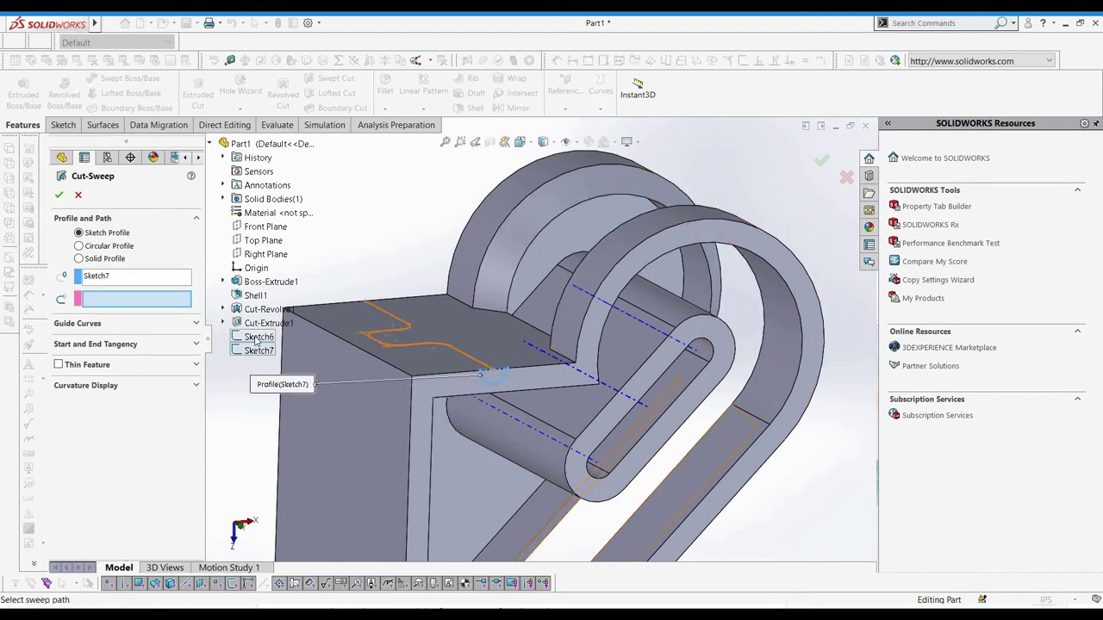
click(257, 337)
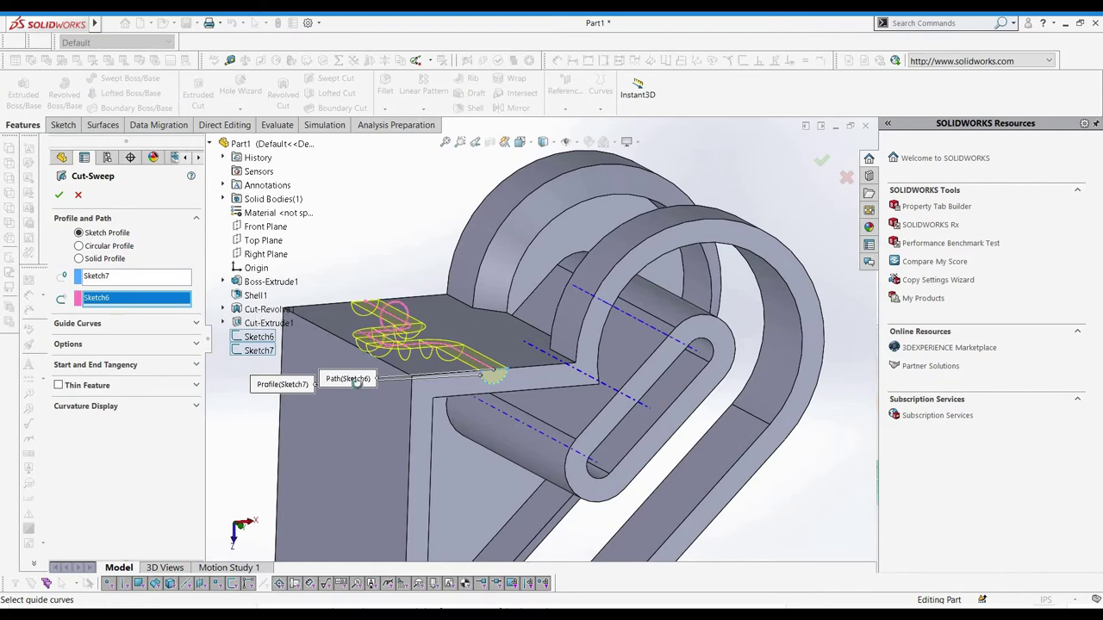
middle_drag(384, 305, 488, 441)
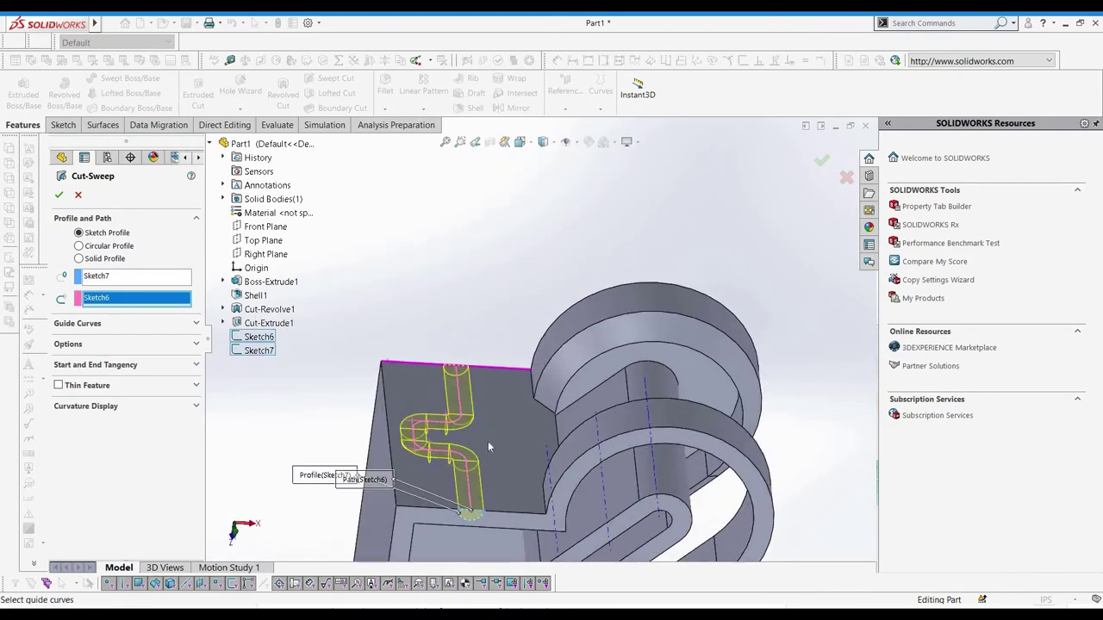
scroll(500, 392, up, 2)
scroll(410, 439, down, 3)
middle_drag(416, 439, 551, 486)
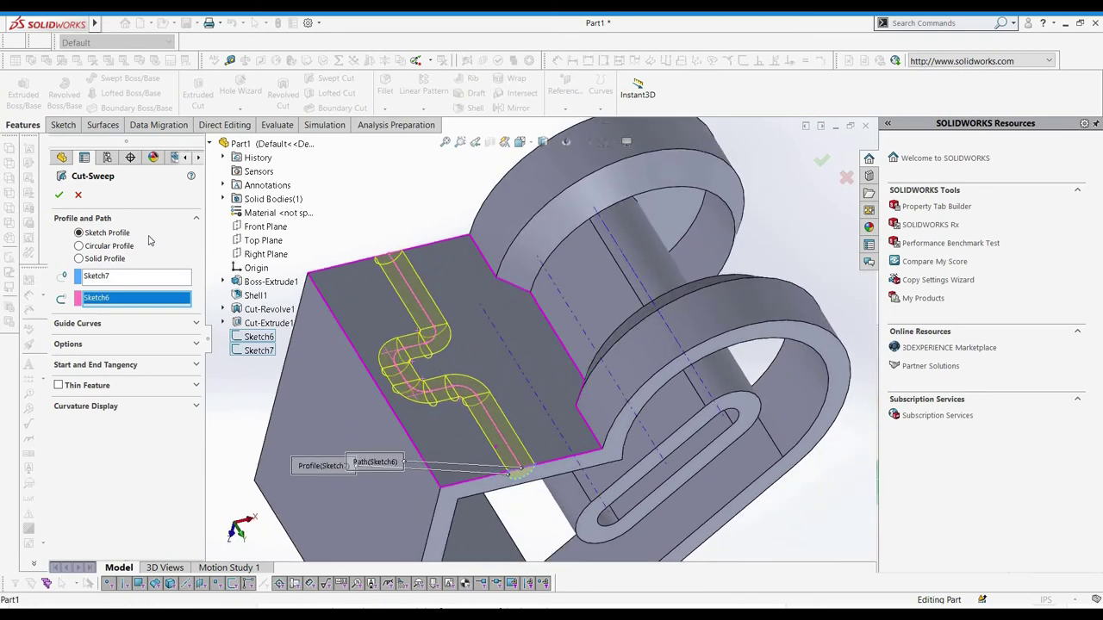
click(60, 196)
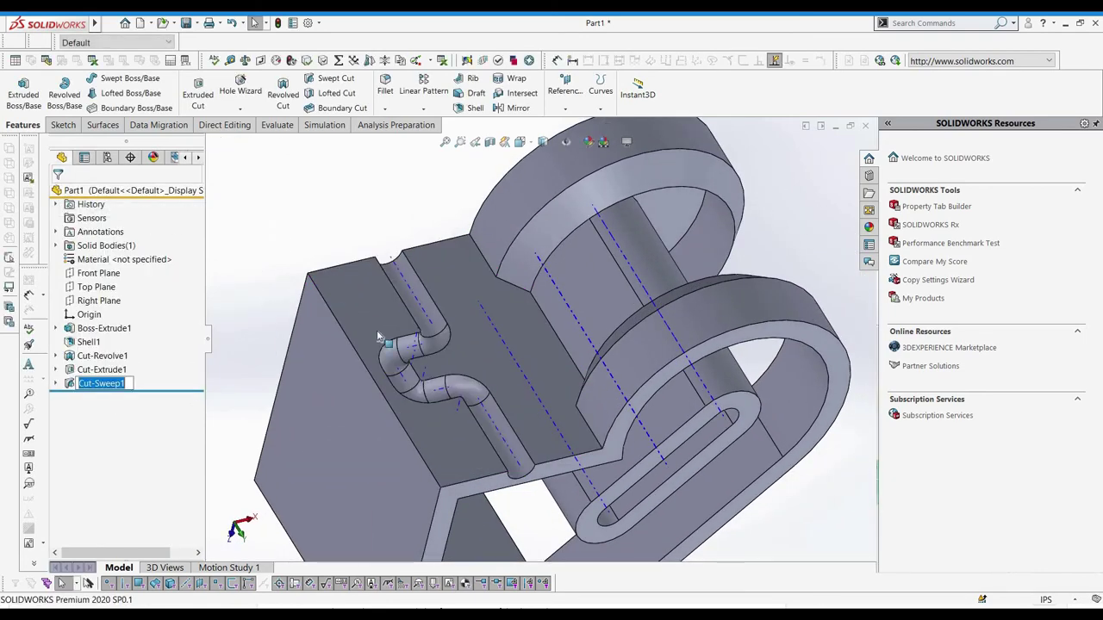
- Examine the swept groove and the rest of the part from several angles
middle_drag(475, 370, 580, 431)
scroll(577, 424, up, 6)
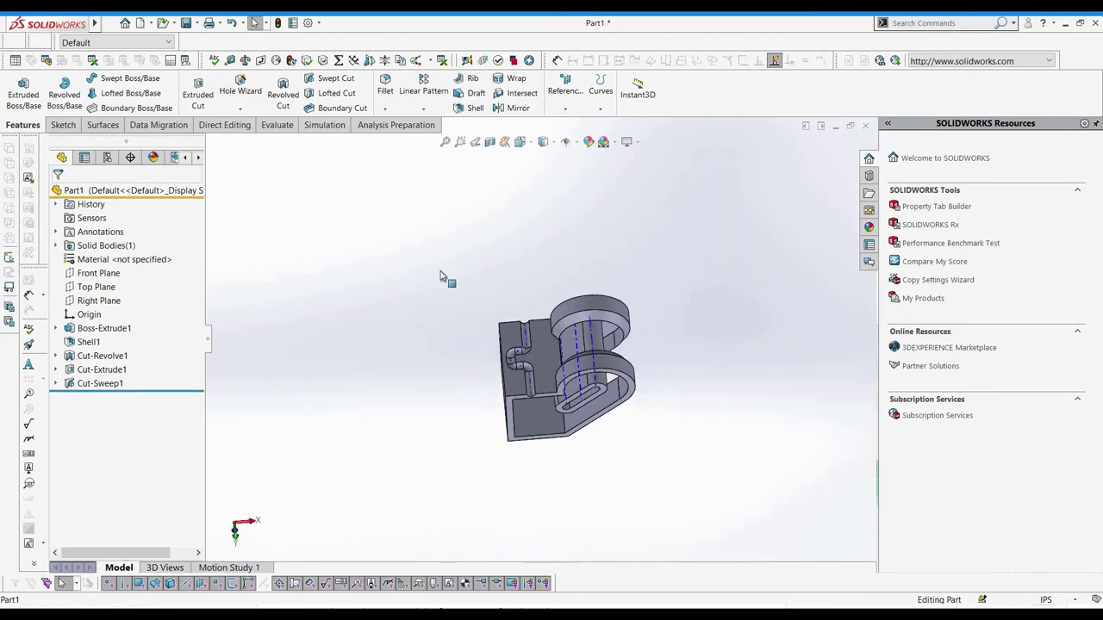
scroll(577, 426, down, 4)
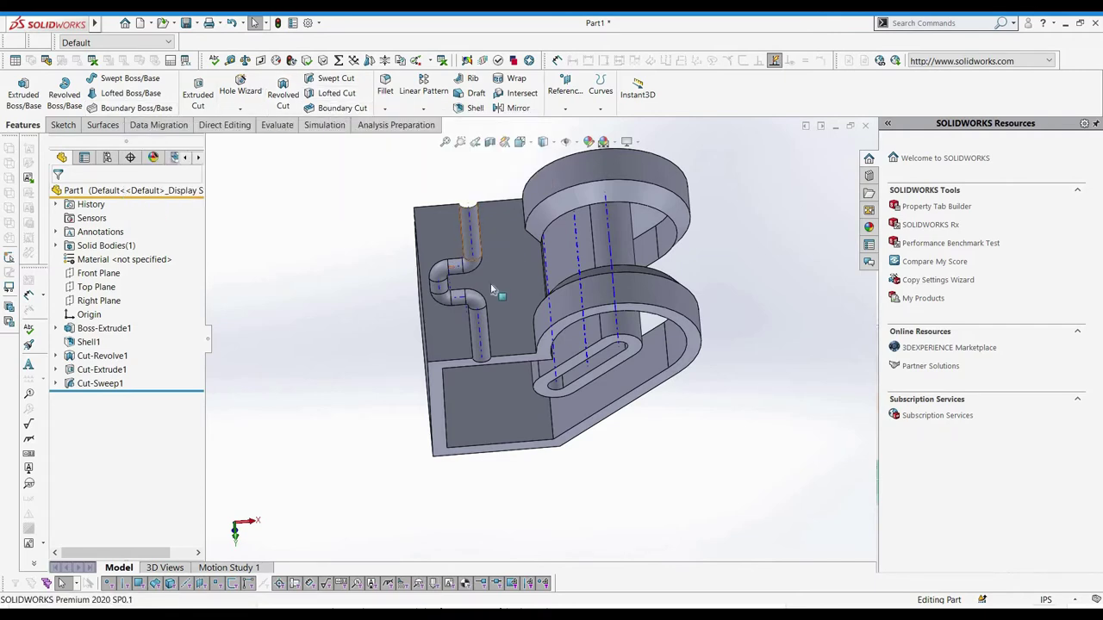
scroll(490, 211, down, 5)
mouse_move(485, 200)
middle_down()
mouse_move(502, 256)
mouse_move(503, 213)
middle_up()
scroll(502, 256, down, 2)
scroll(502, 215, up, 1)
scroll(512, 218, up, 4)
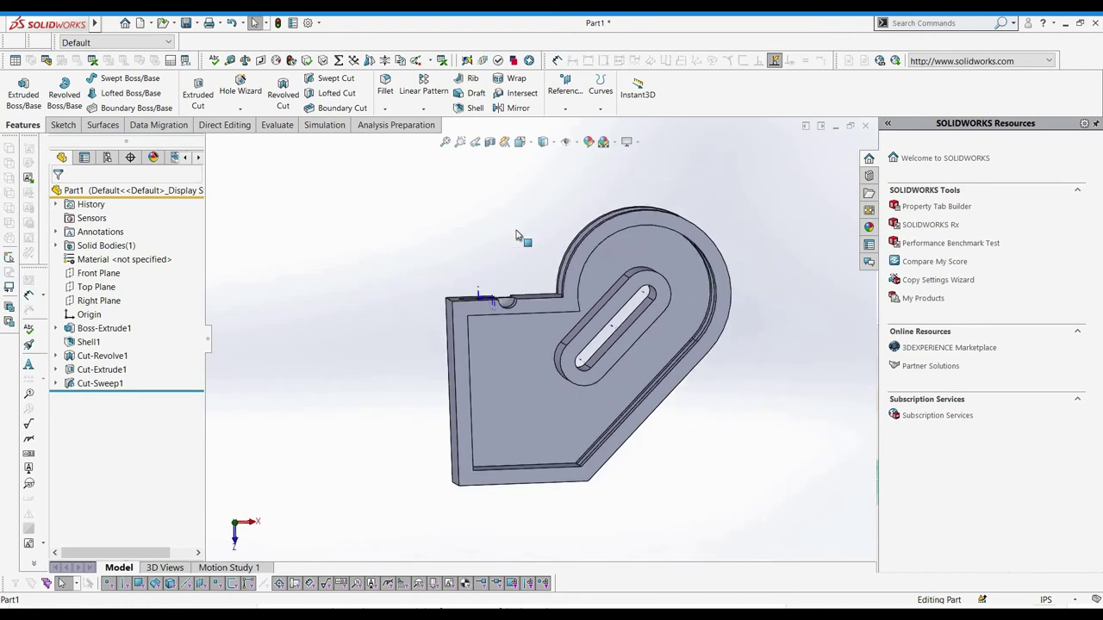
scroll(516, 241, down, 2)
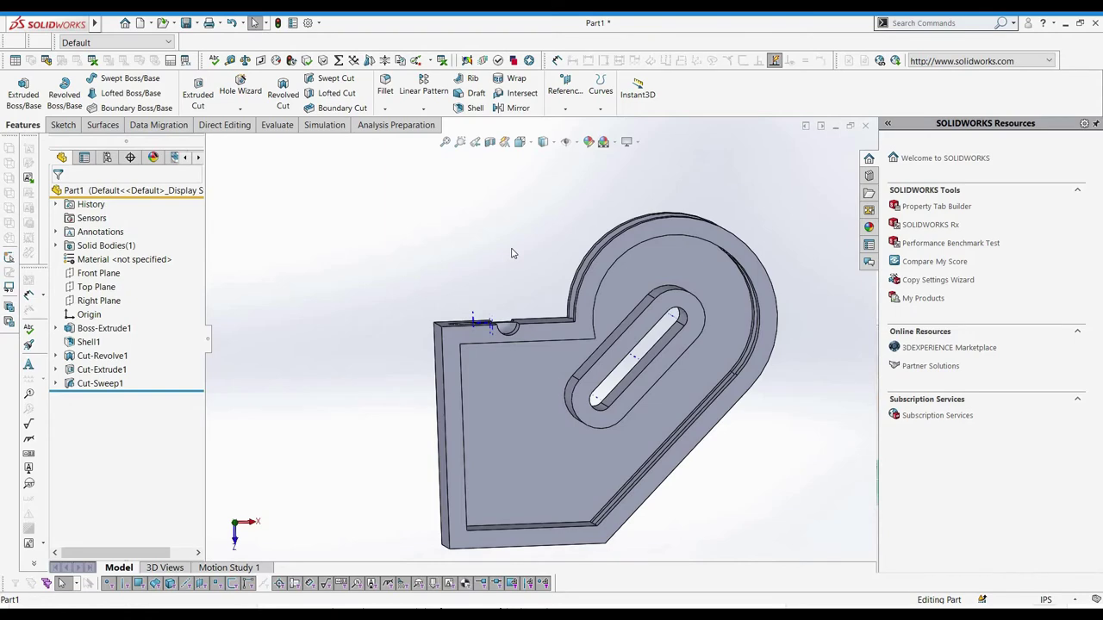
mouse_move(512, 254)
middle_down()
mouse_move(529, 283)
mouse_move(517, 264)
middle_up()
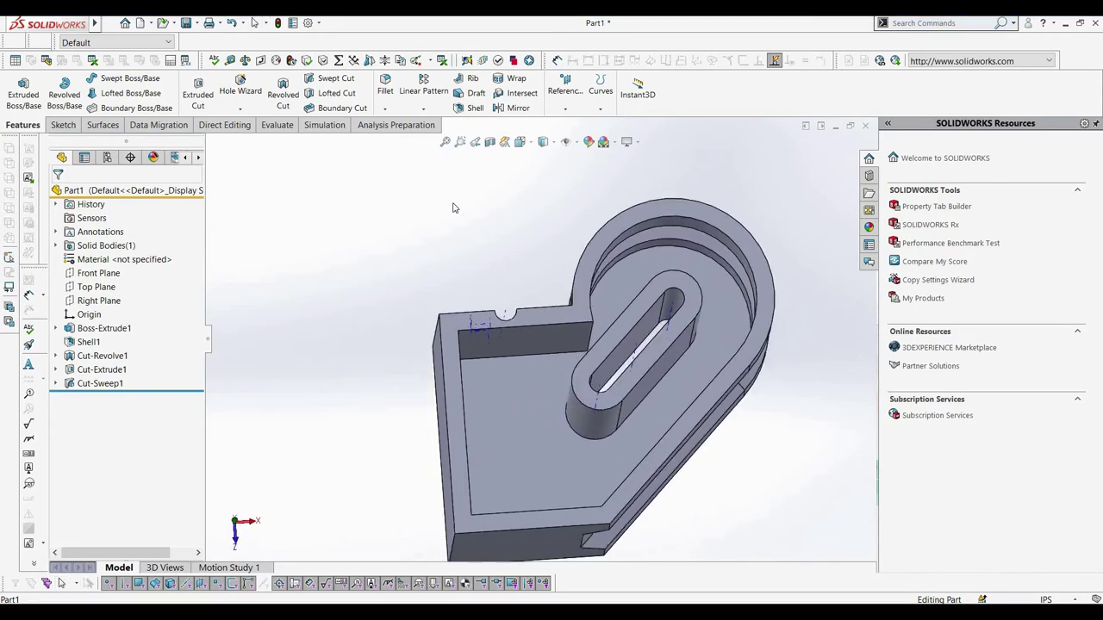
- Fillet the inside corner edge between the grooved flat face and the rounded end with a 0.25 in radius
click(387, 90)
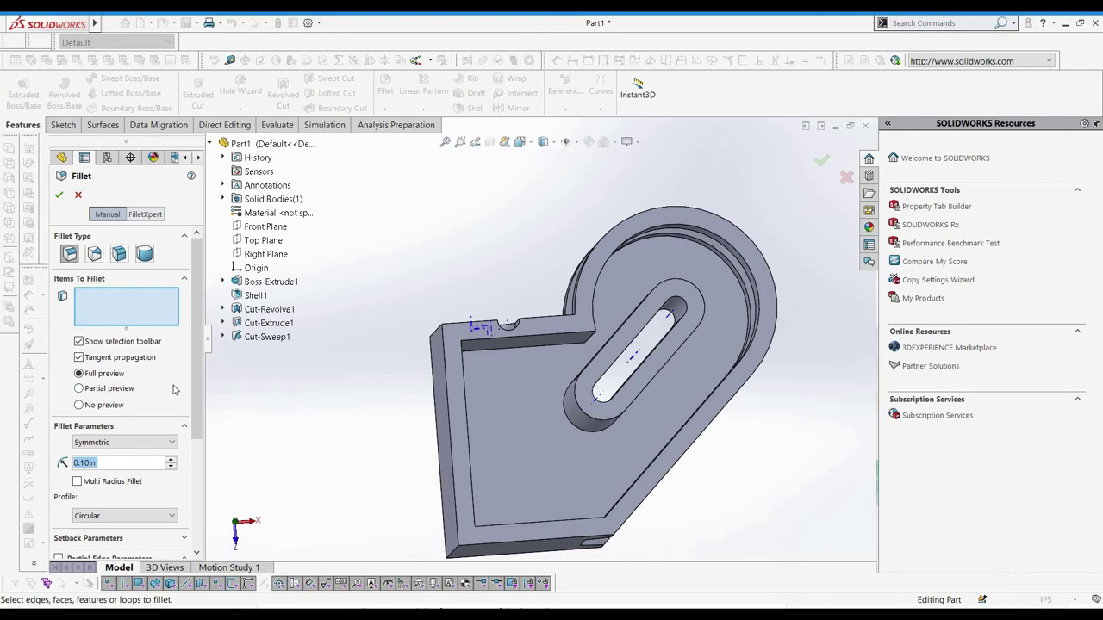
text(0.25)
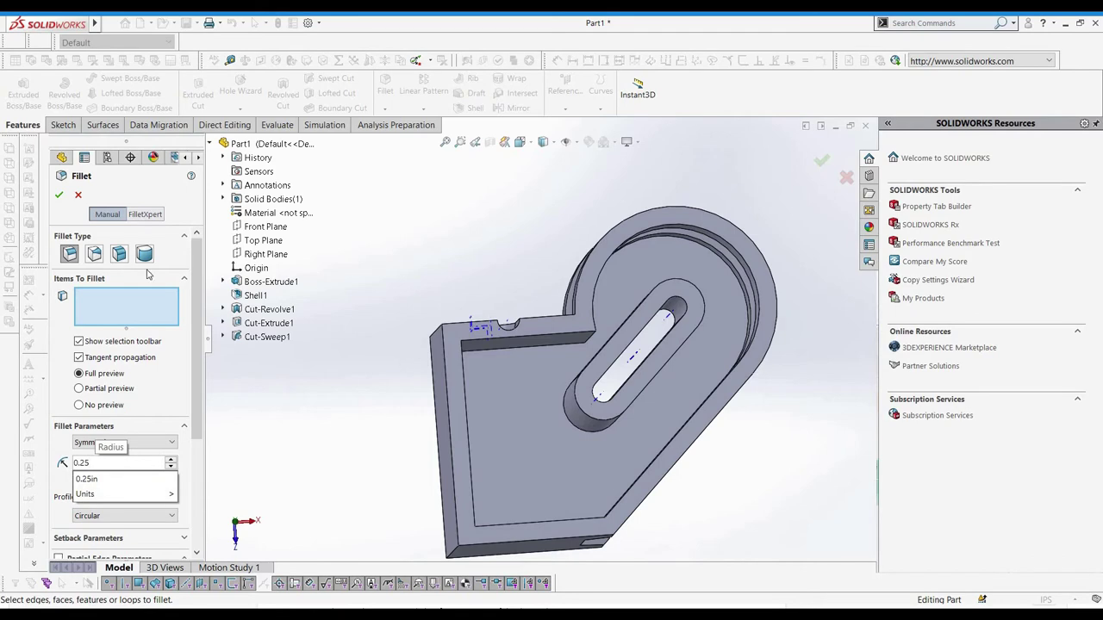
key(Return)
middle_drag(633, 332, 606, 370)
click(579, 314)
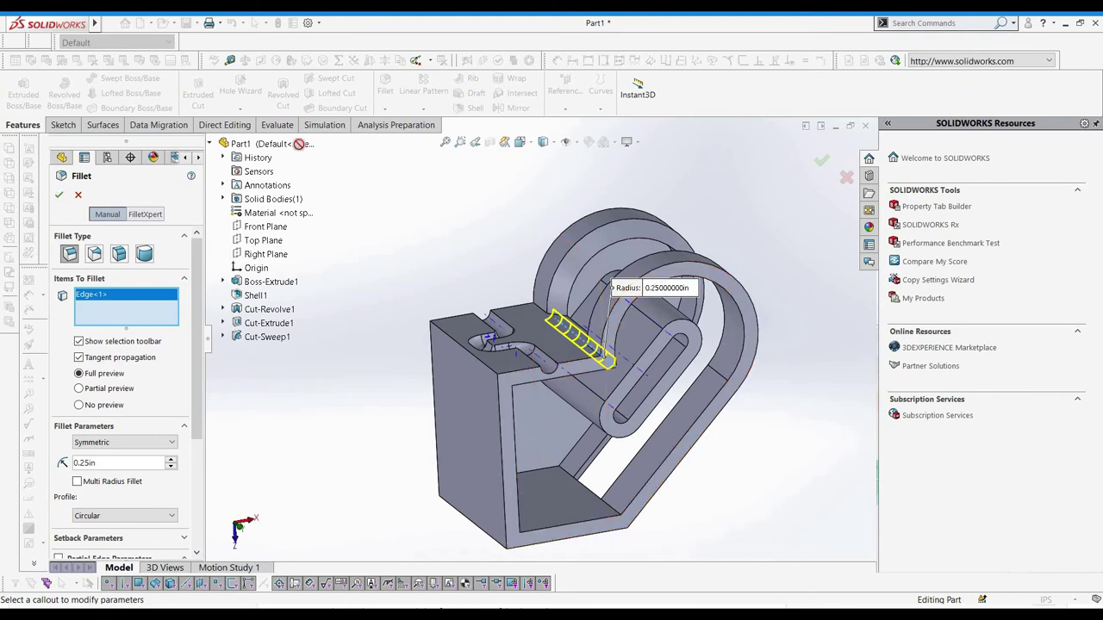
click(58, 195)
- Chamfer the two inside corner edges at the flat end wall and the pocket floor's edges by 0.25 in at 45°
click(384, 109)
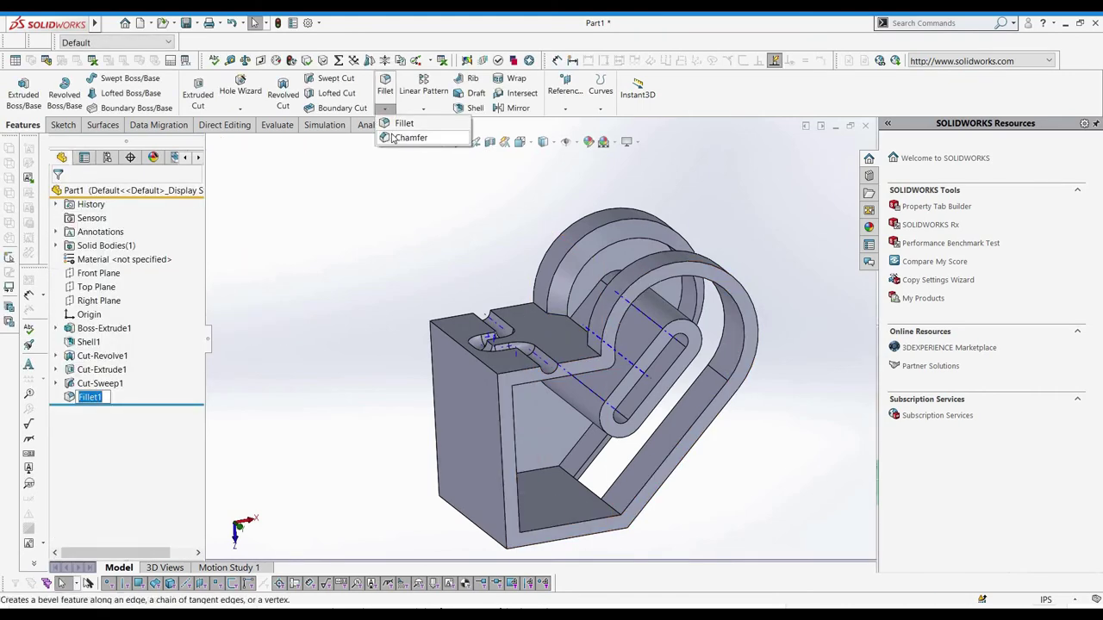
click(405, 138)
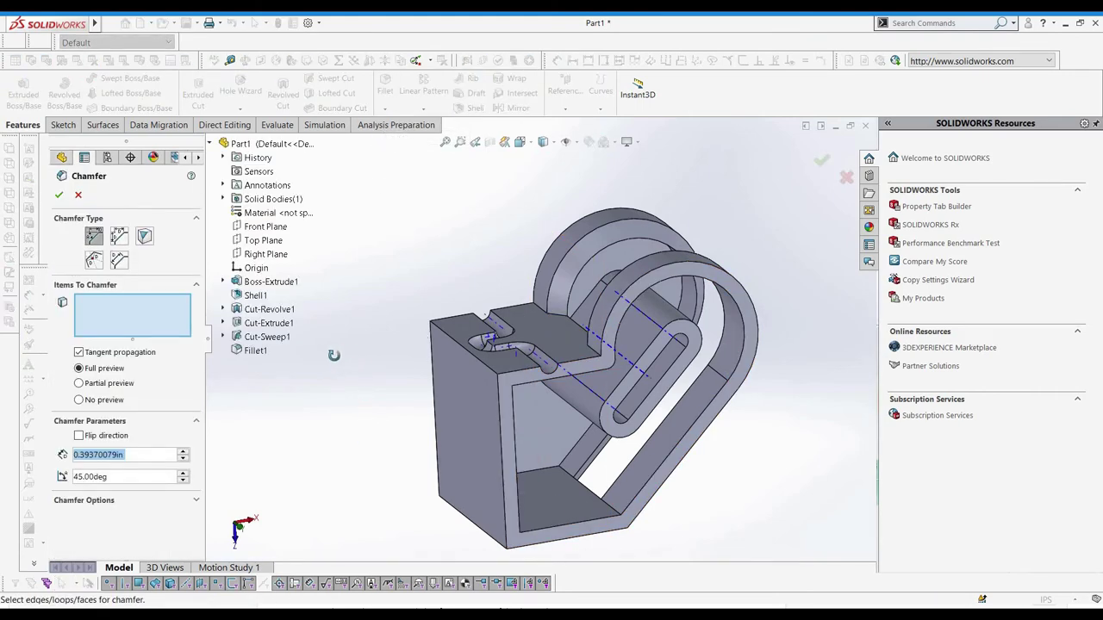
middle_drag(334, 355, 133, 455)
click(133, 454)
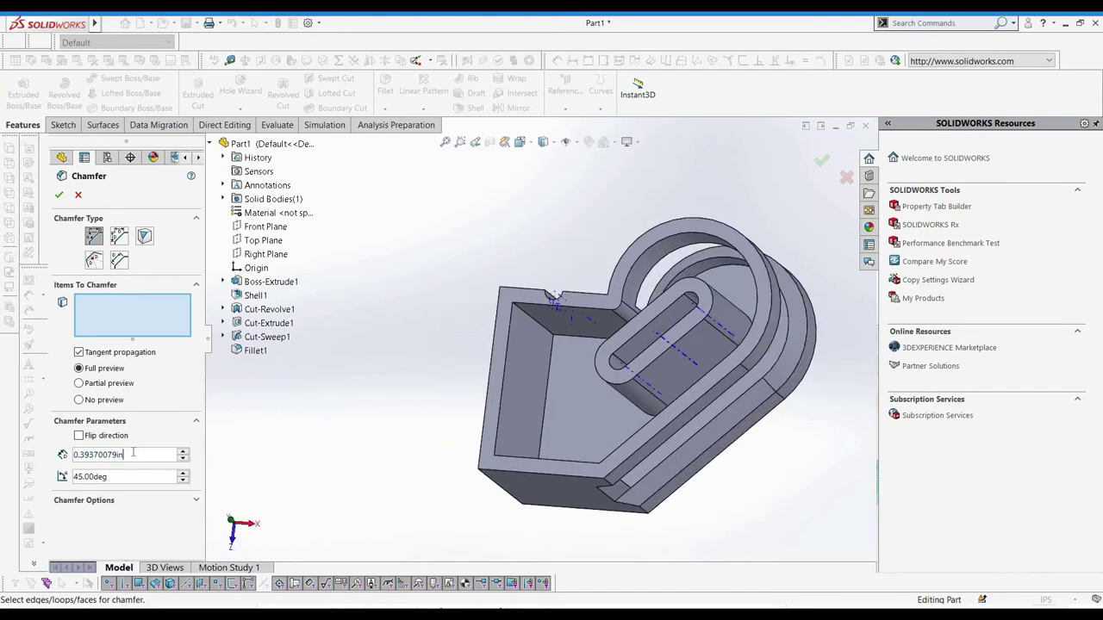
drag(65, 465, 64, 465)
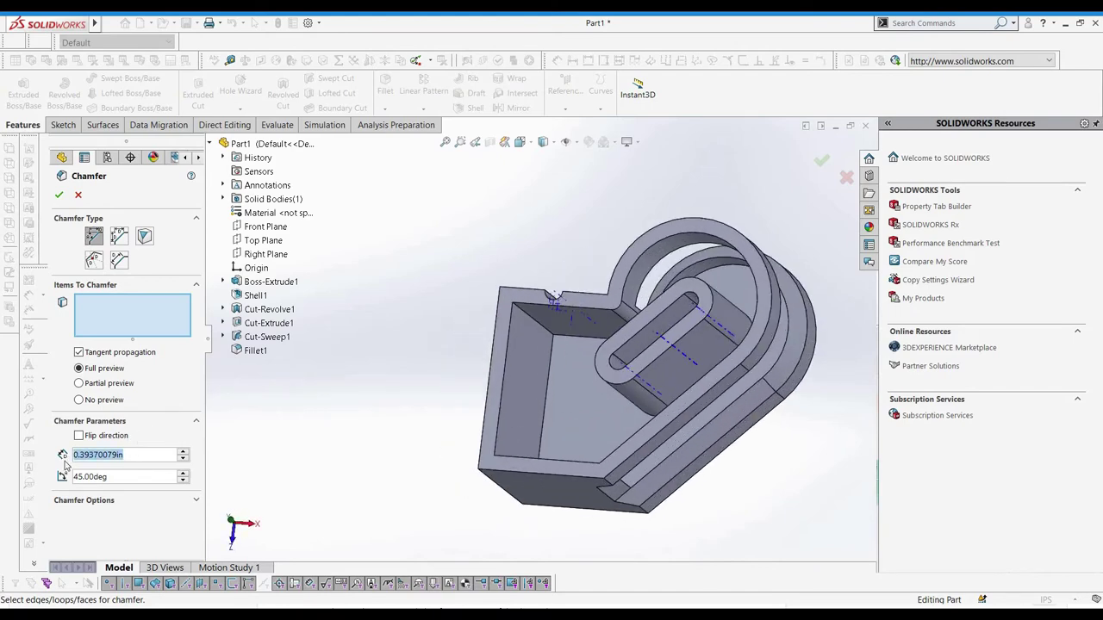
text(0.25)
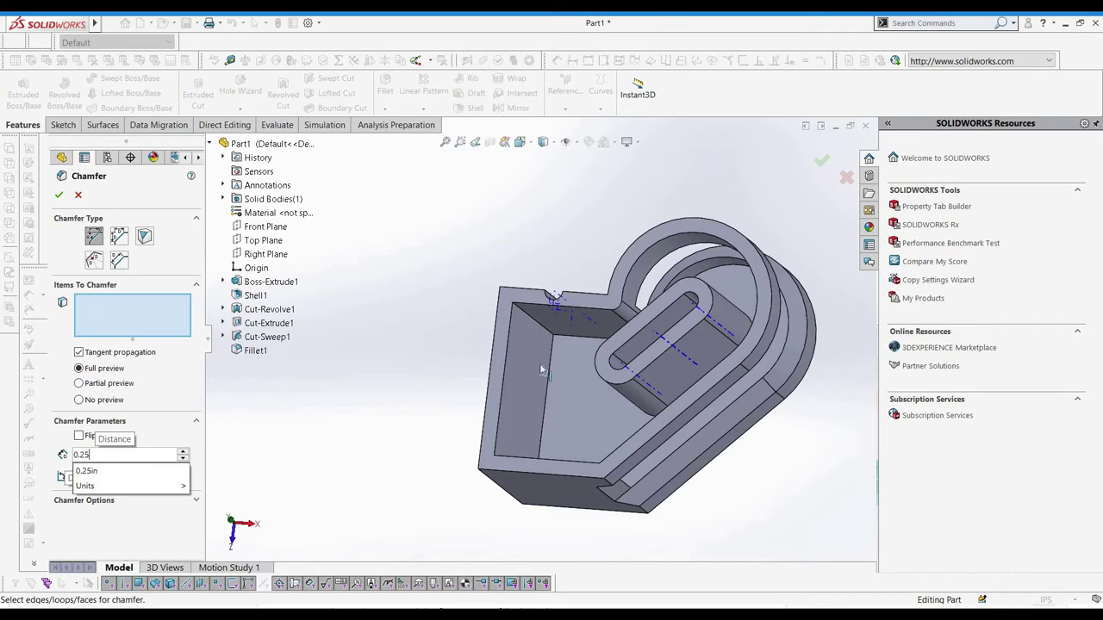
key(Return)
mouse_move(541, 370)
middle_down()
mouse_move(528, 331)
mouse_move(530, 441)
mouse_move(538, 380)
mouse_move(549, 382)
middle_up()
click(526, 325)
click(531, 437)
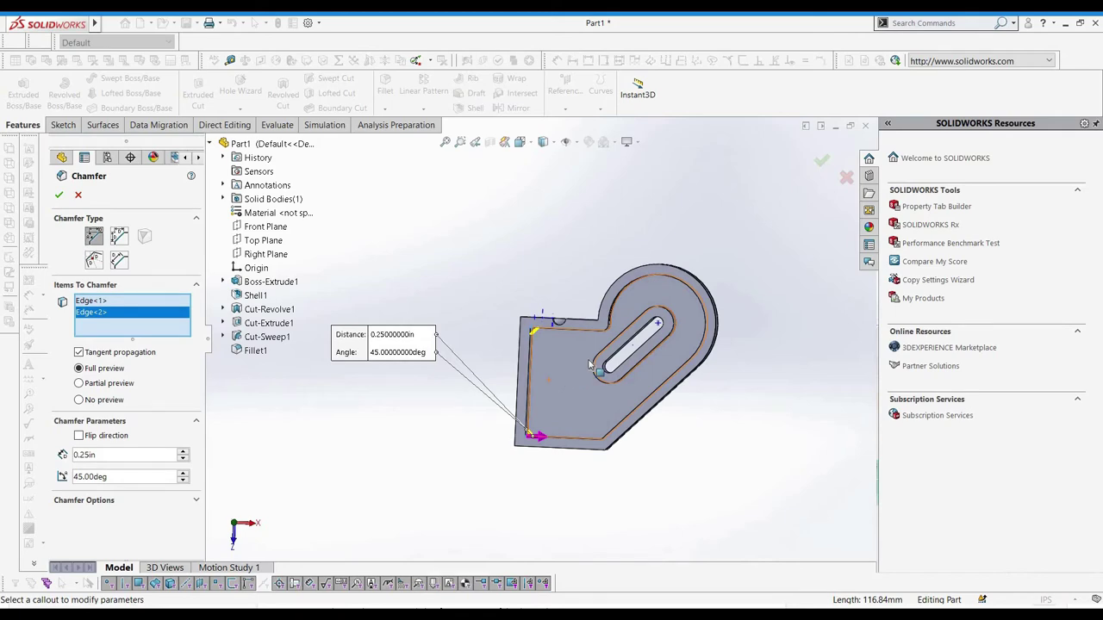
click(617, 359)
scroll(553, 382, down, 5)
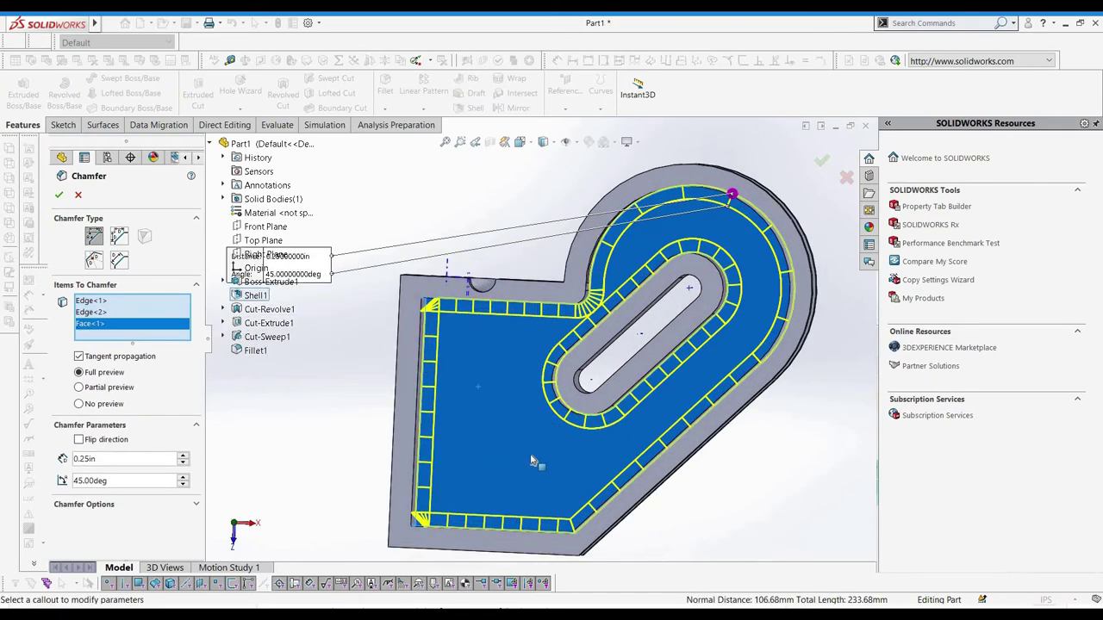
middle_drag(537, 426, 444, 369)
scroll(508, 414, down, 1)
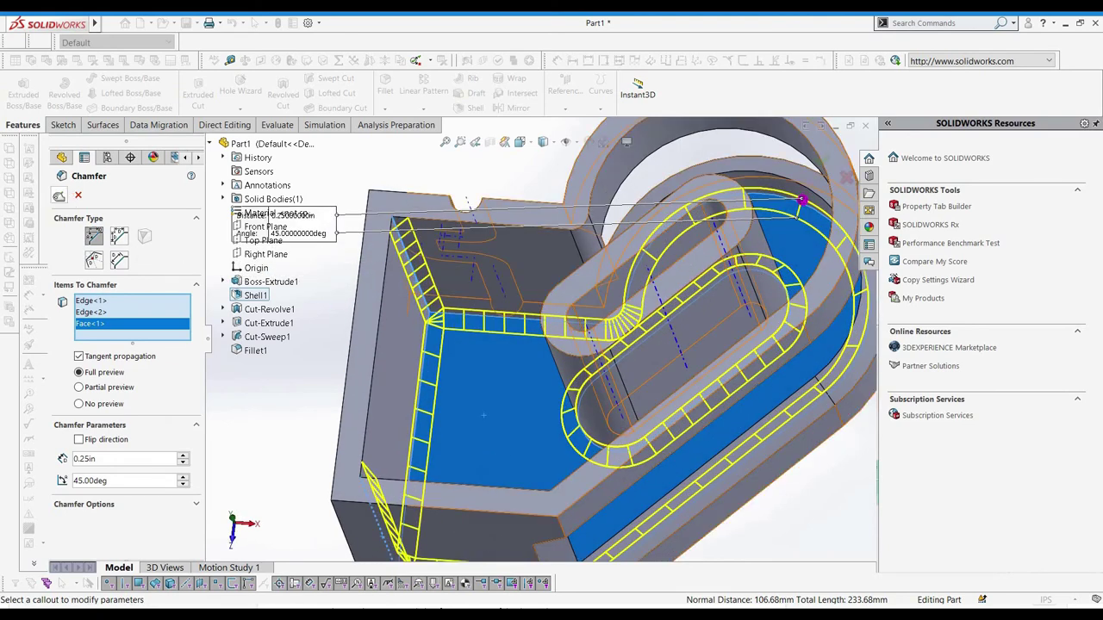
click(277, 310)
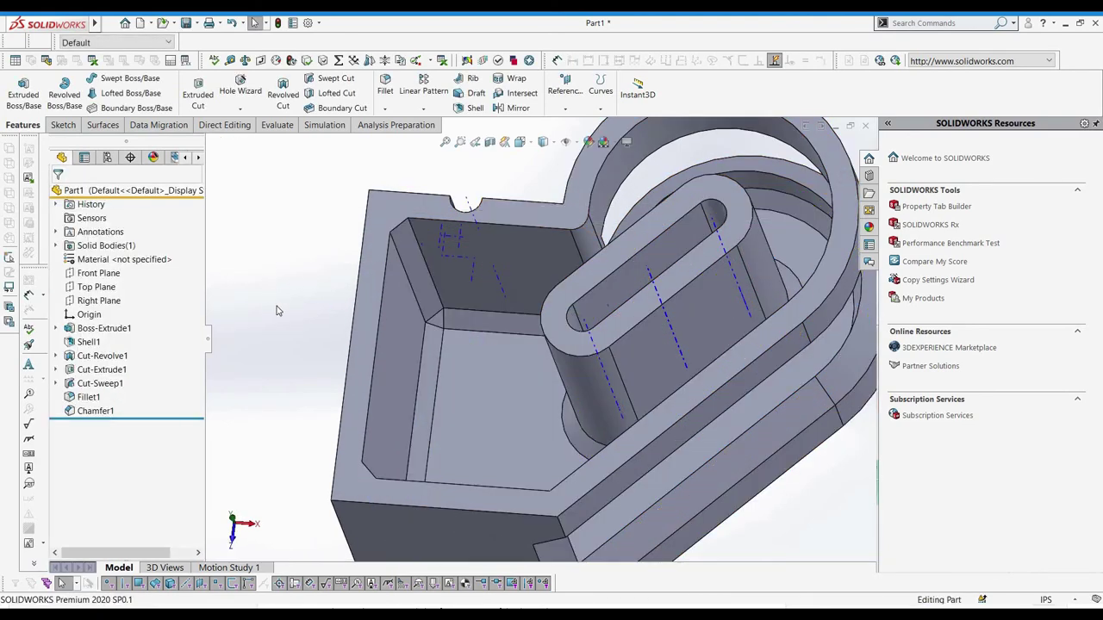
- Start a reference plane coincident with the 127 mm edge along the base of the flat end face
middle_drag(279, 371, 289, 379)
scroll(485, 208, up, 2)
middle_drag(470, 224, 468, 239)
middle_drag(297, 257, 252, 284)
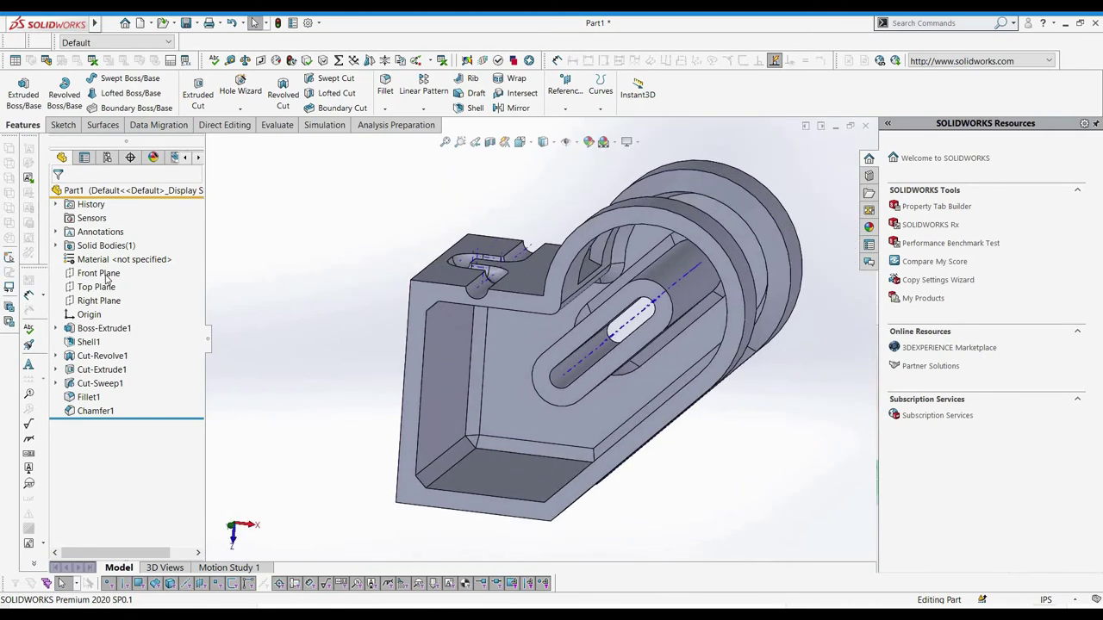
click(564, 108)
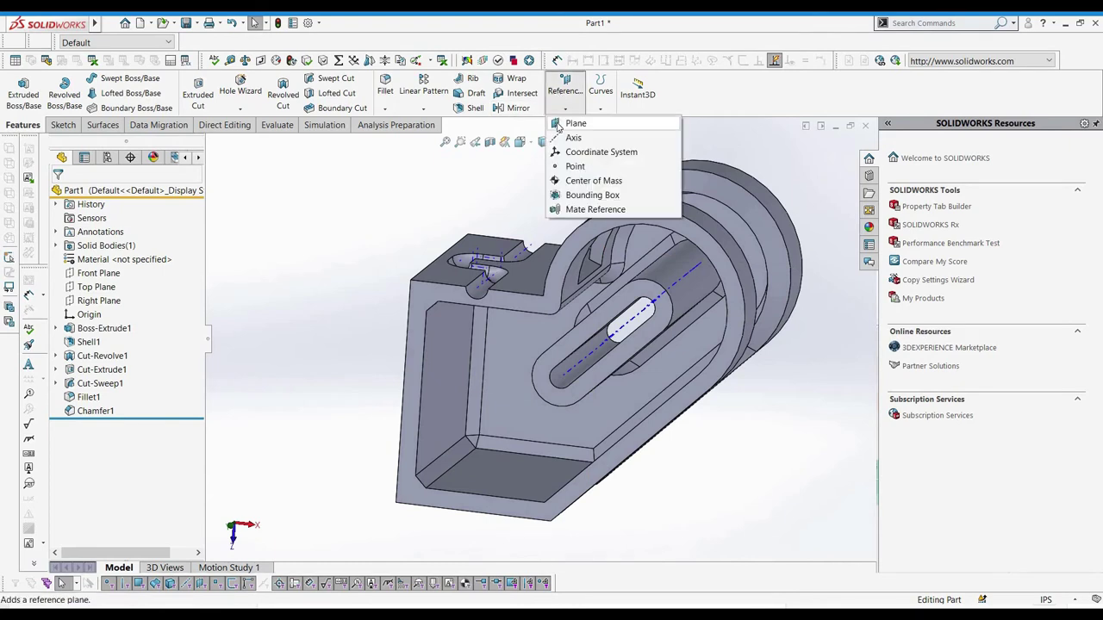
click(560, 125)
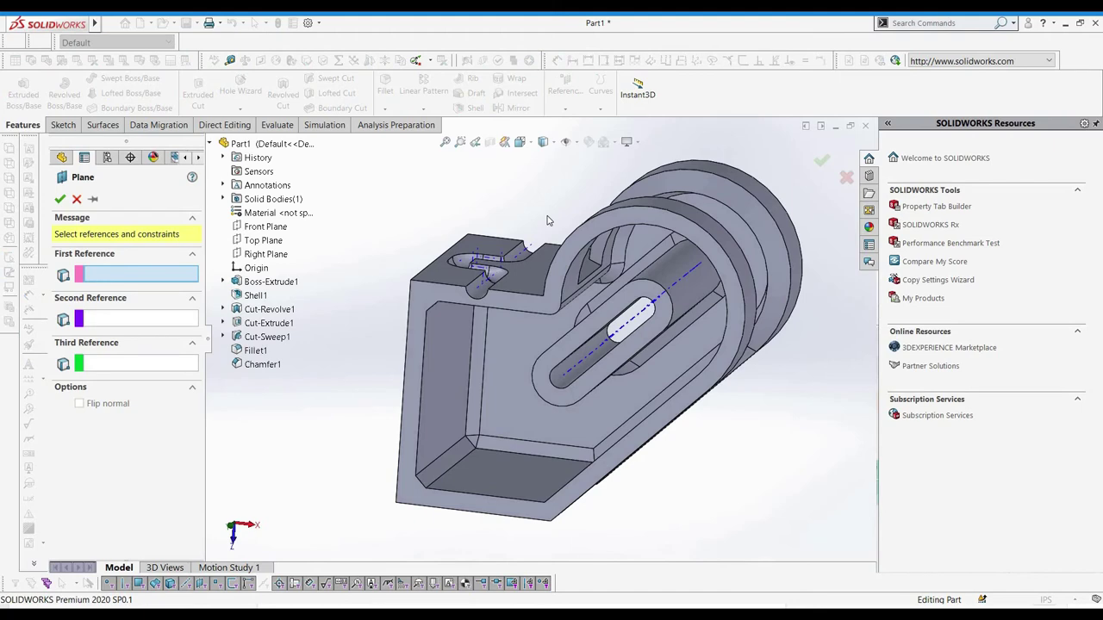
middle_drag(540, 180, 441, 181)
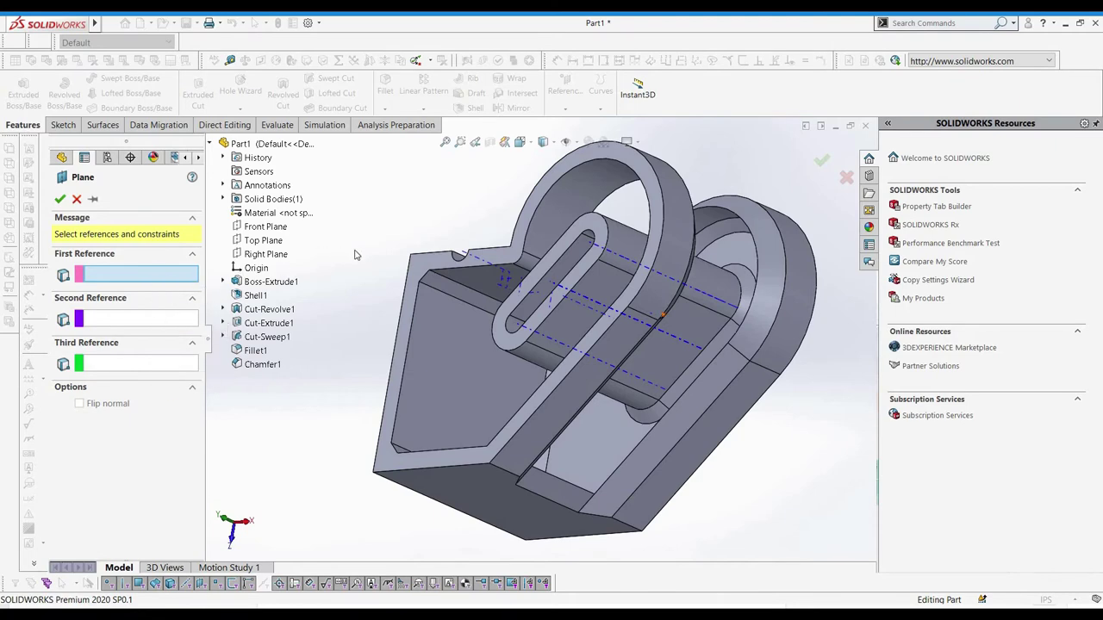
middle_drag(398, 226, 646, 396)
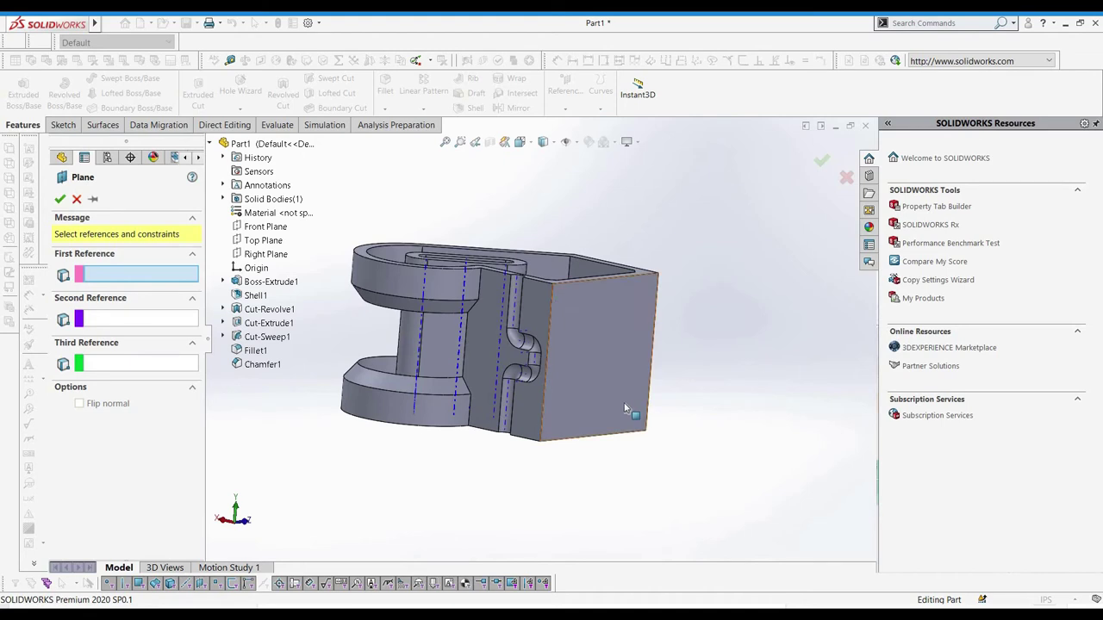
middle_drag(616, 298, 647, 334)
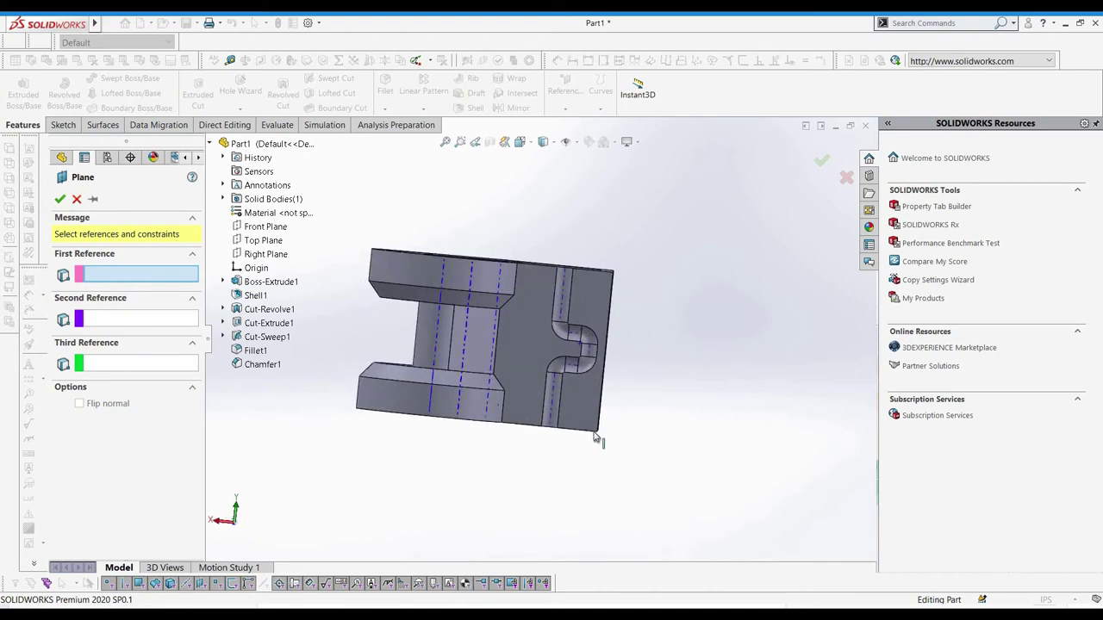
mouse_move(578, 439)
middle_down()
mouse_move(571, 446)
mouse_move(574, 434)
middle_up()
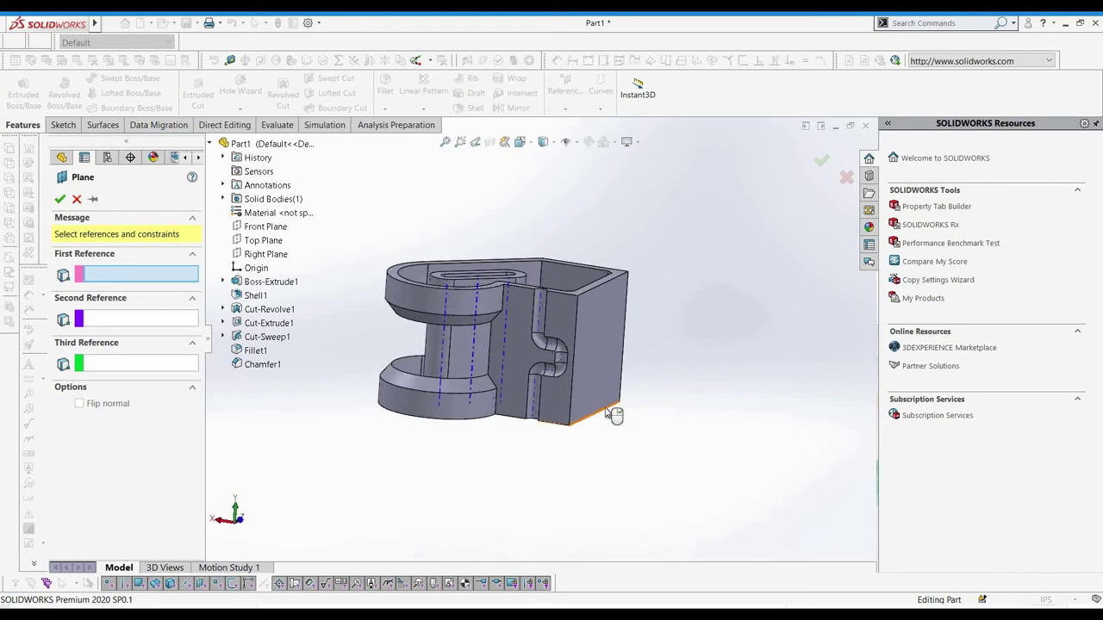
click(613, 414)
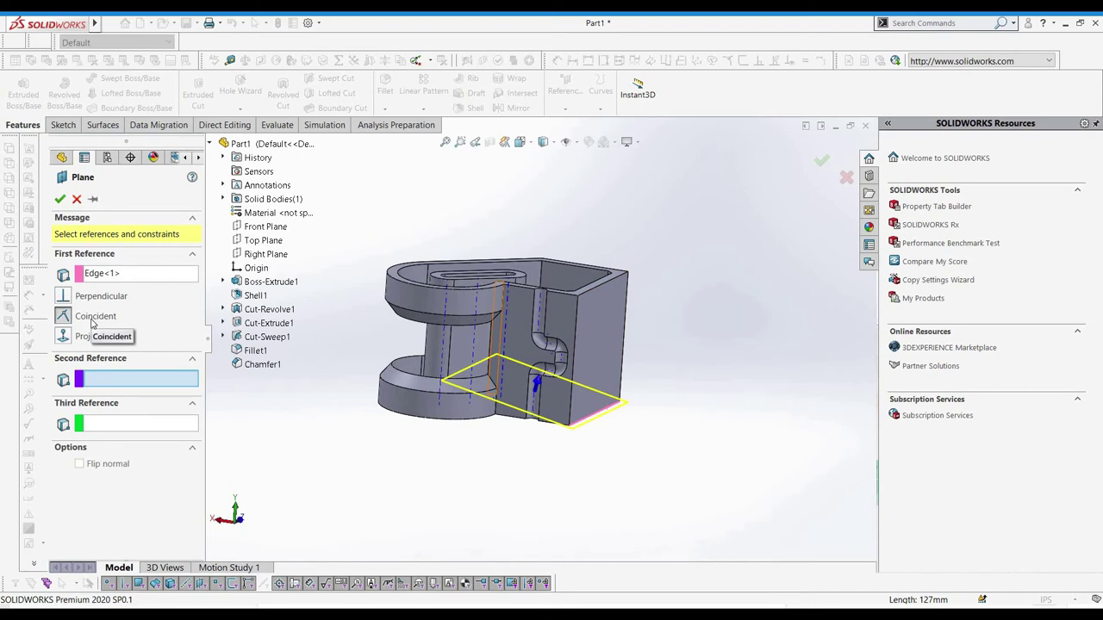
- Angle the reference plane at 15° from the flat end face and create it
scroll(623, 338, down, 3)
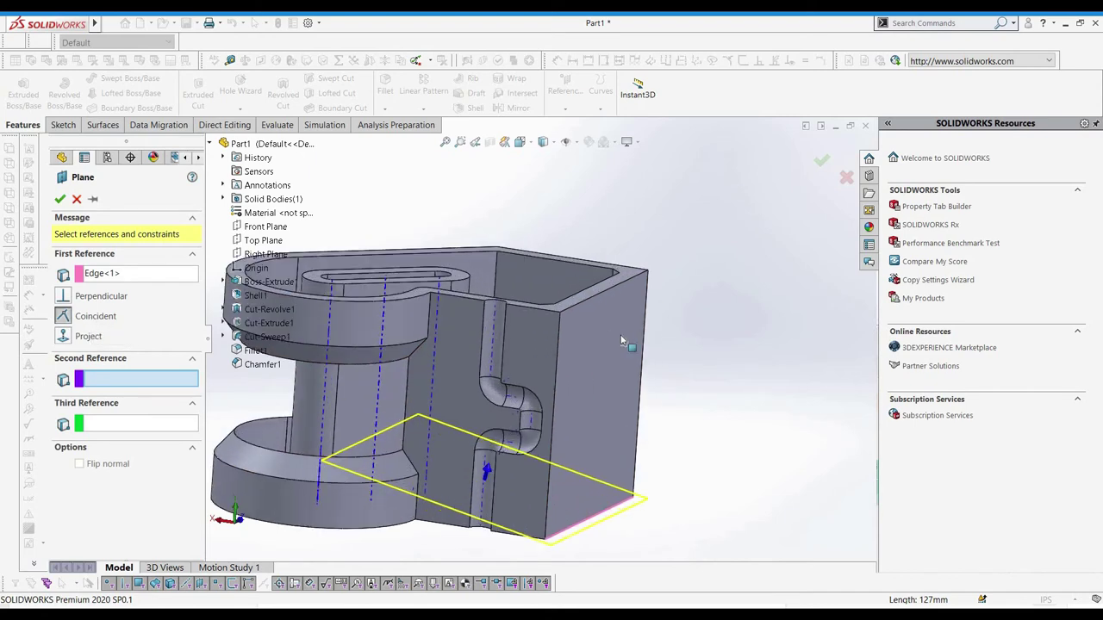
click(622, 339)
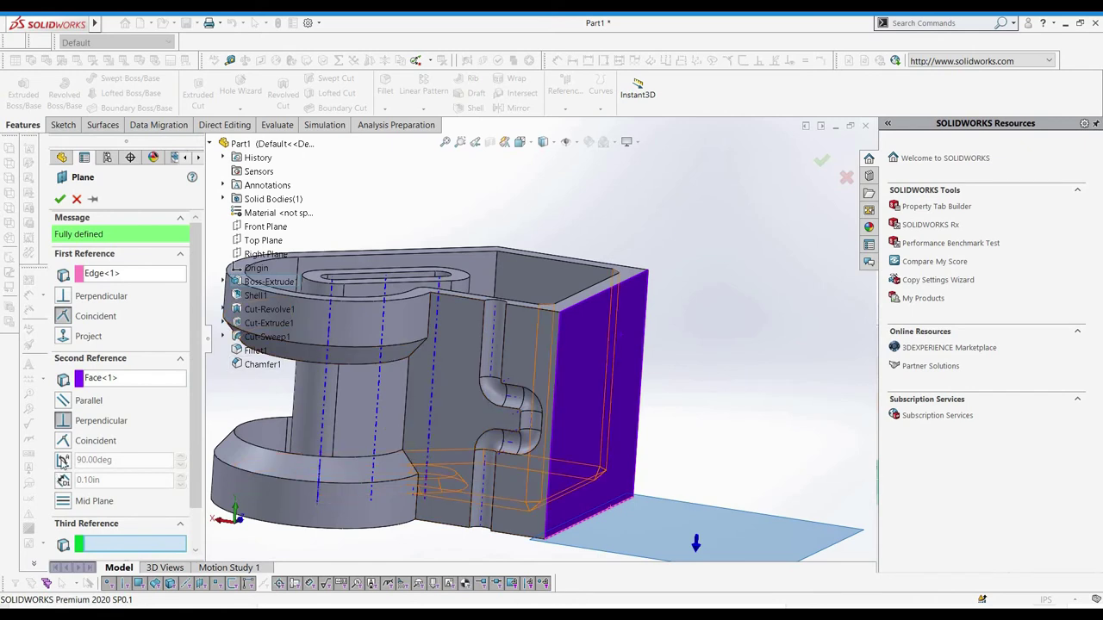
click(63, 461)
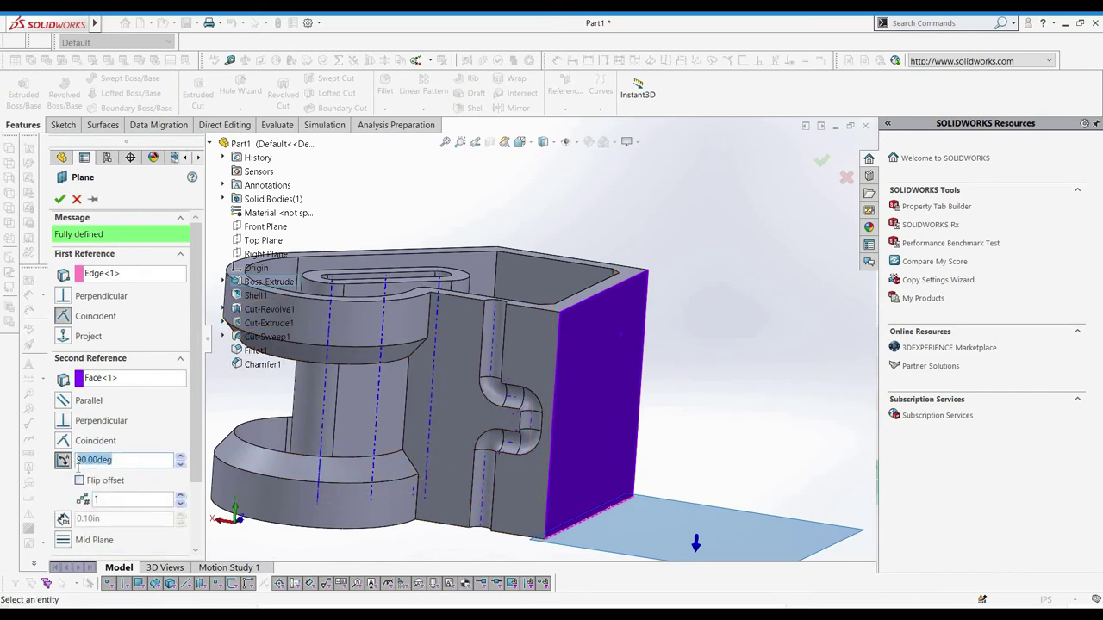
key(Return)
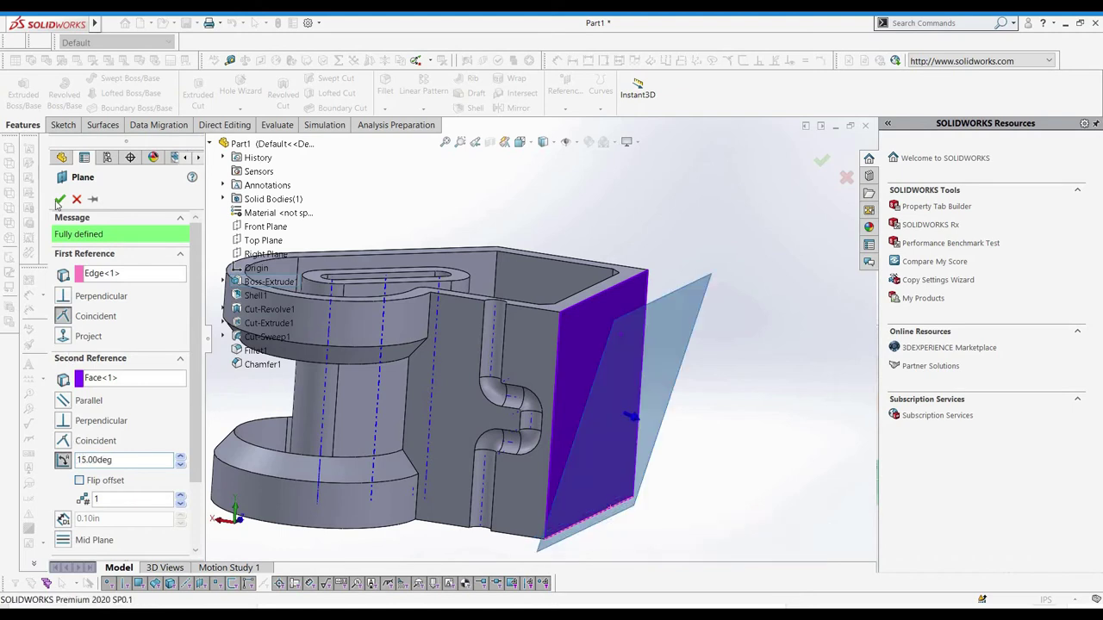
key(Return)
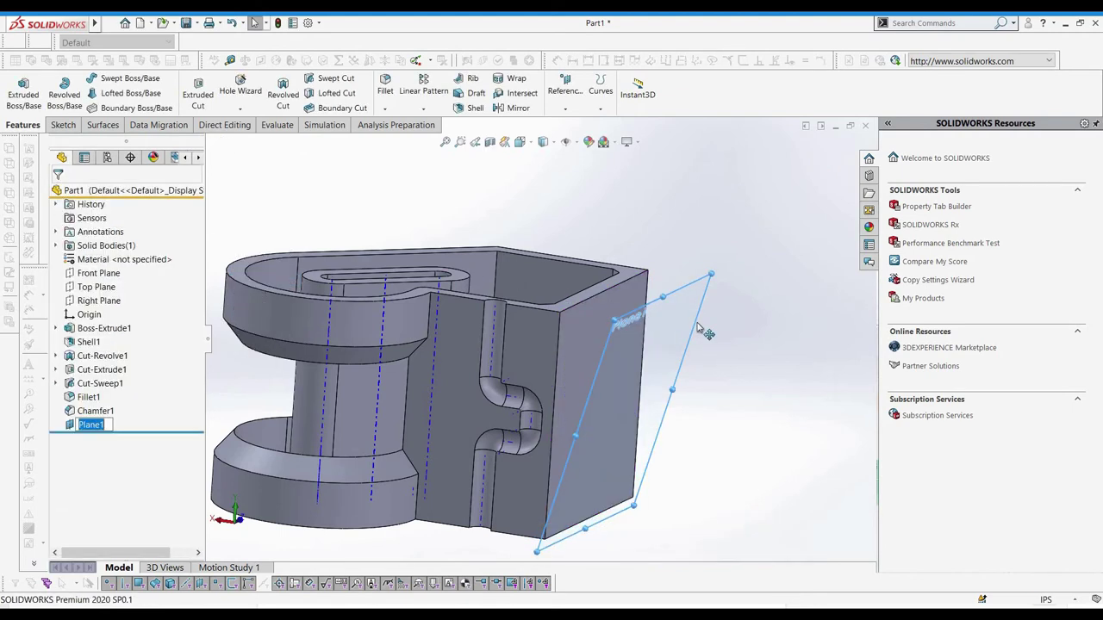
- Sketch a circle with a radius of about 0.46 in on the angled plane, near the middle of the flat end face
middle_drag(680, 379, 516, 230)
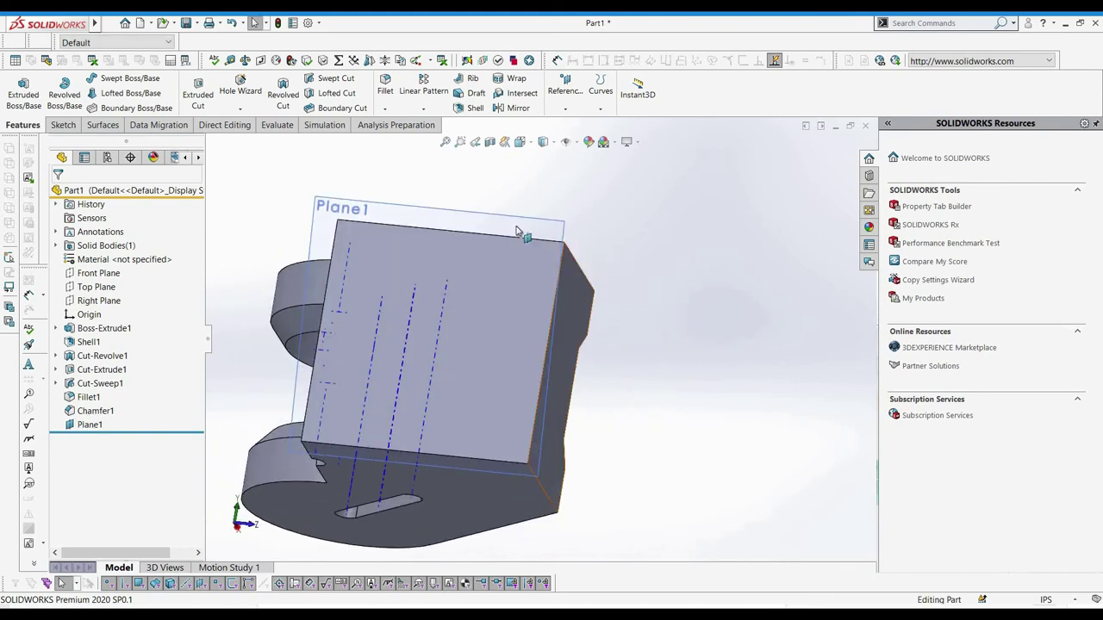
click(424, 208)
click(63, 125)
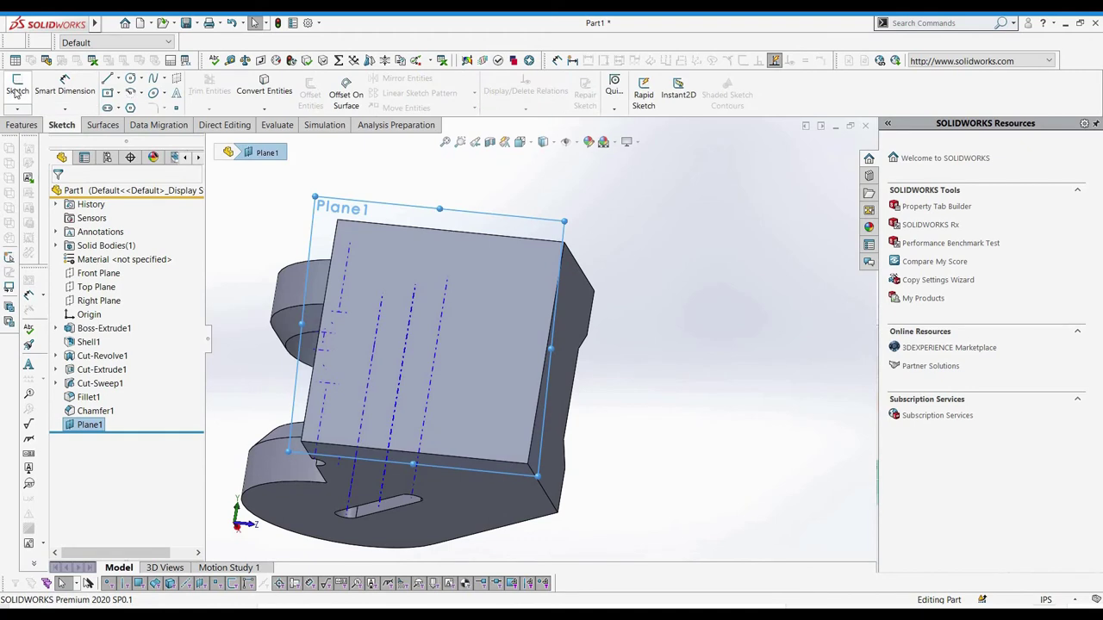
click(16, 86)
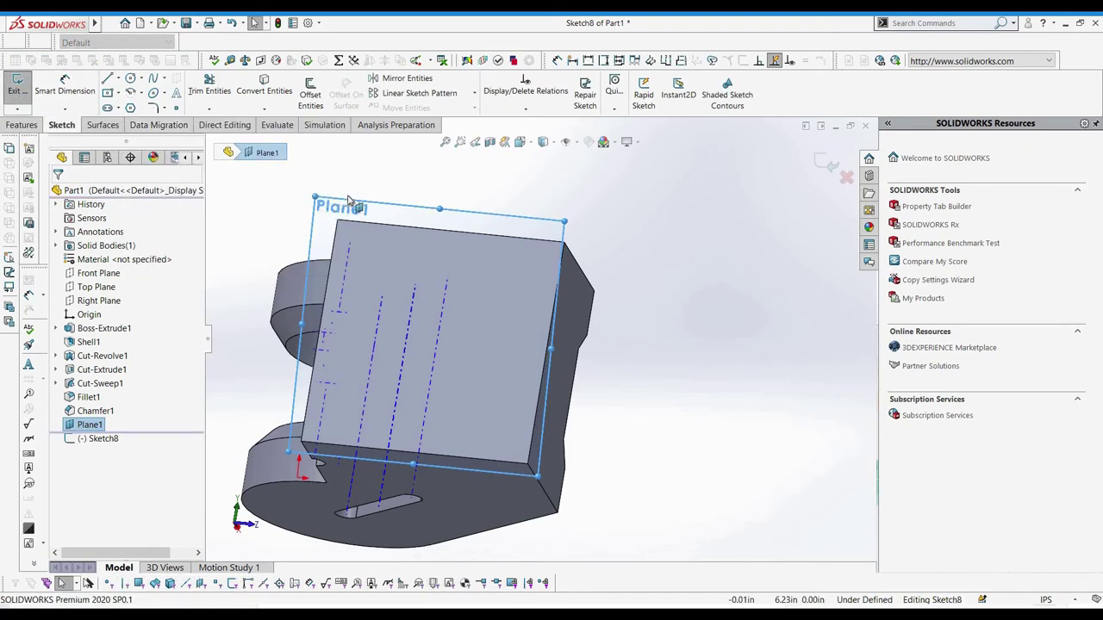
key(ctrl+8)
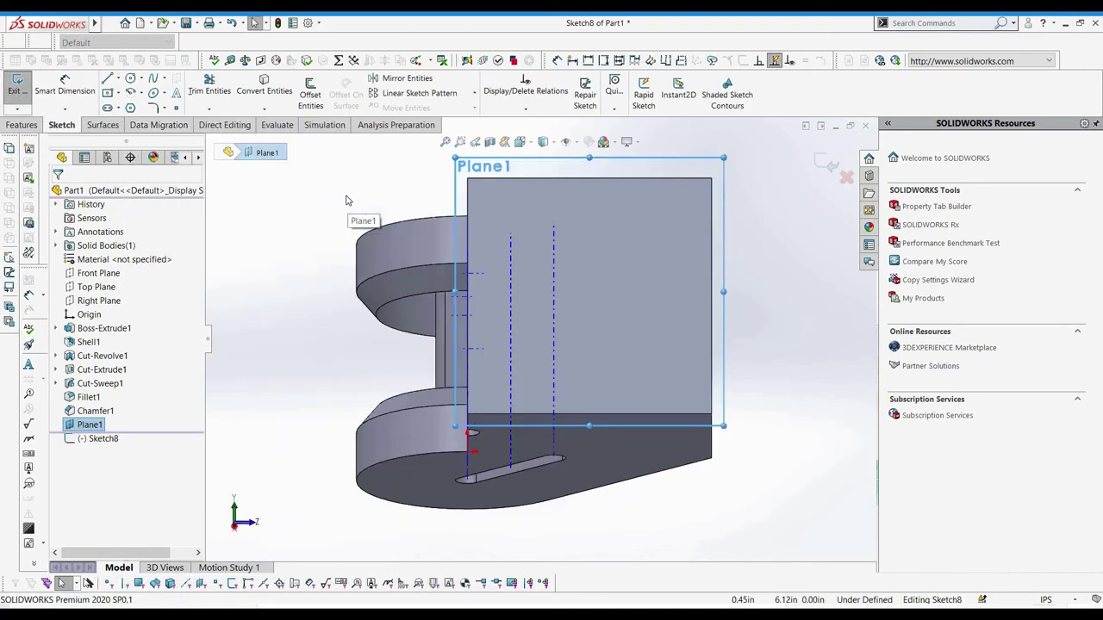
click(130, 78)
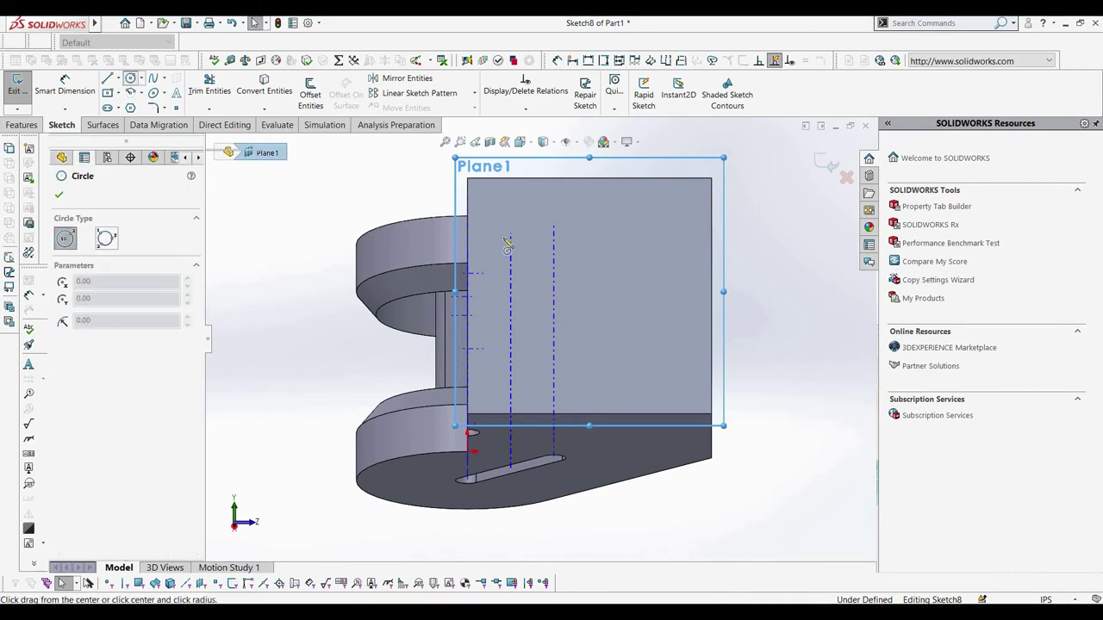
click(588, 299)
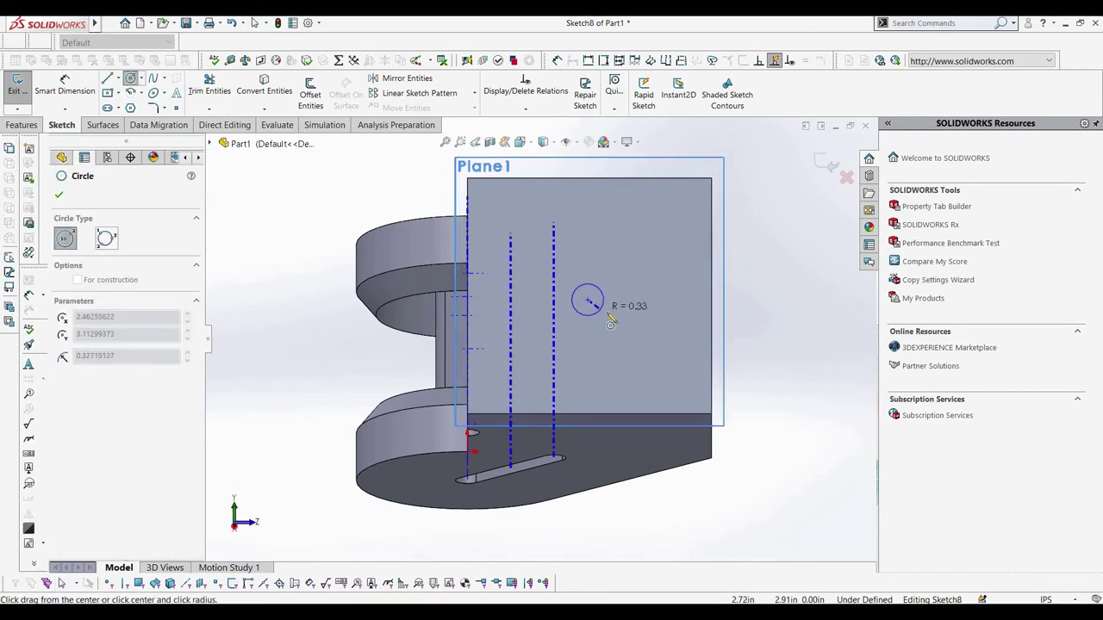
click(598, 293)
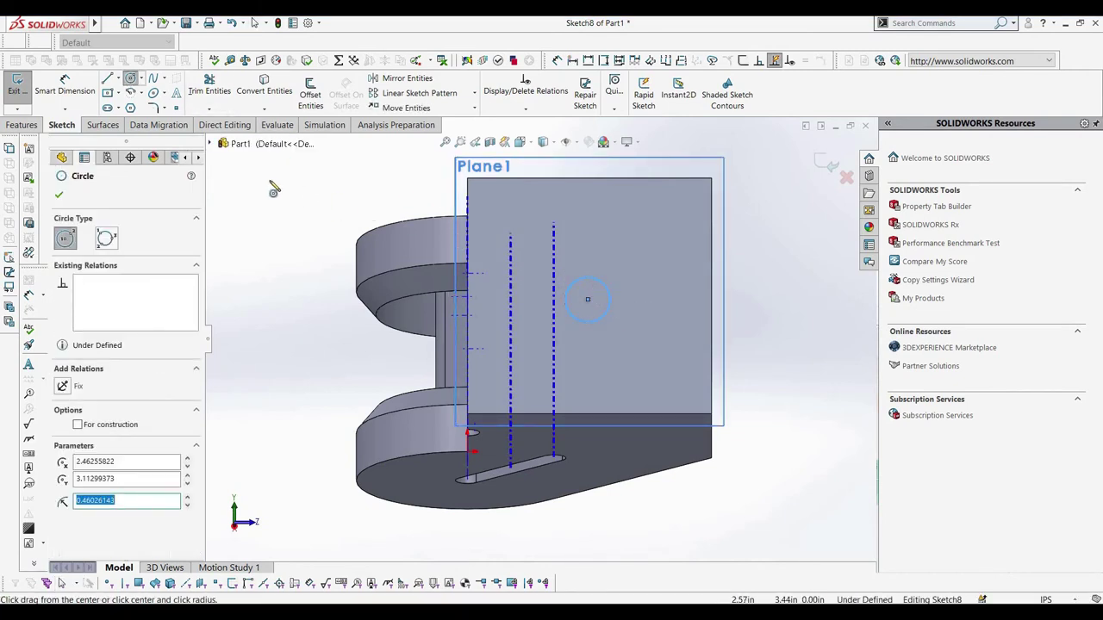
- Cut-extrude the circle Up To Surface, ending at the inner face of the flat end wall
click(23, 125)
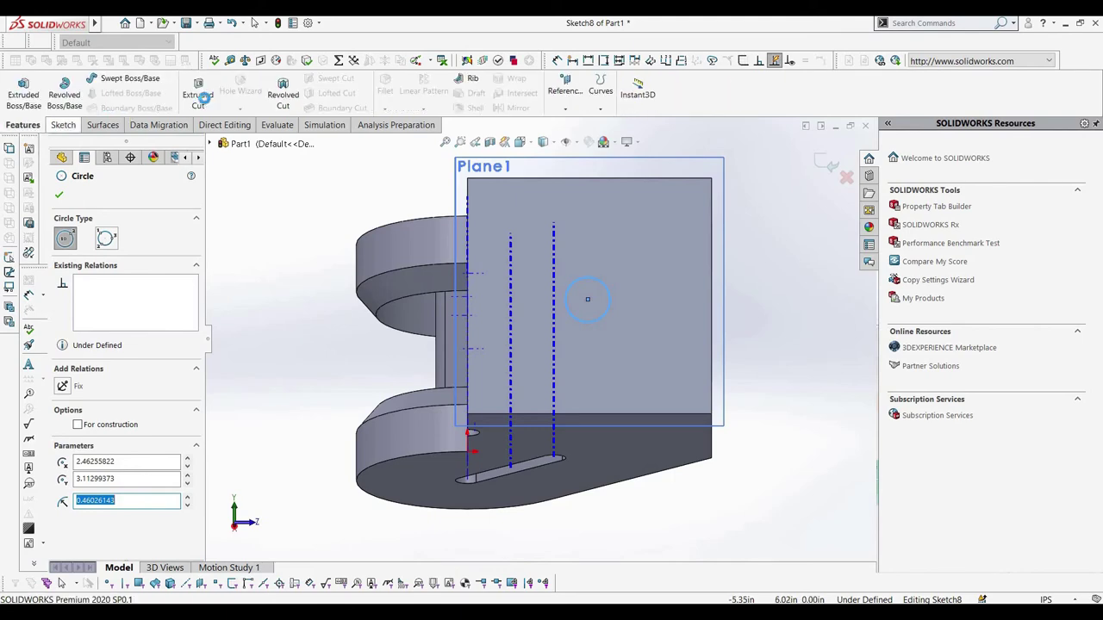
middle_drag(310, 177, 418, 250)
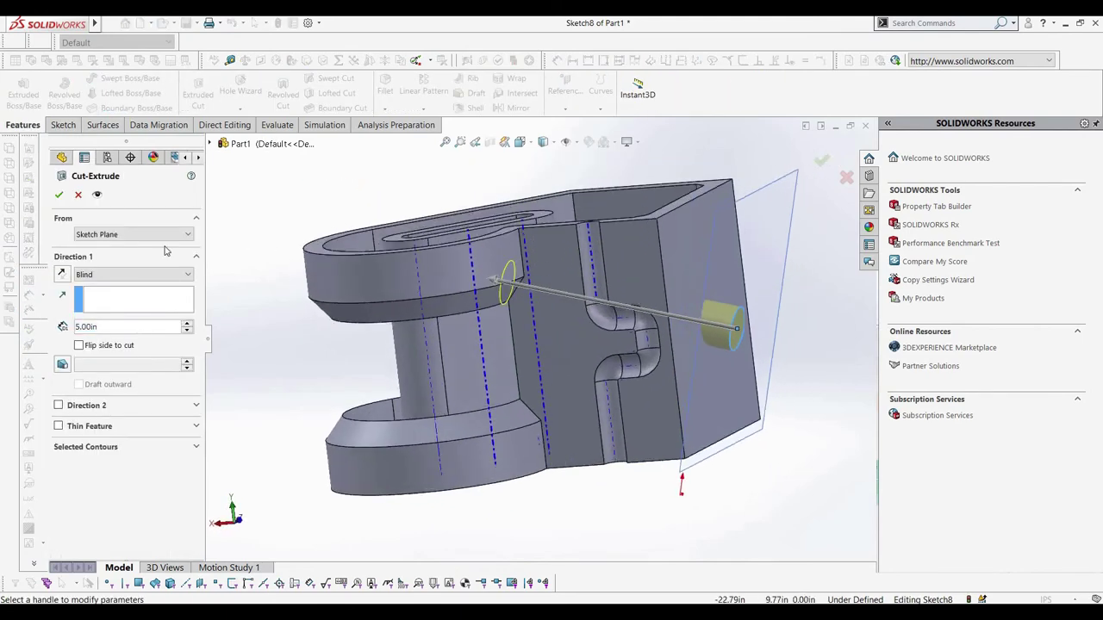
click(153, 274)
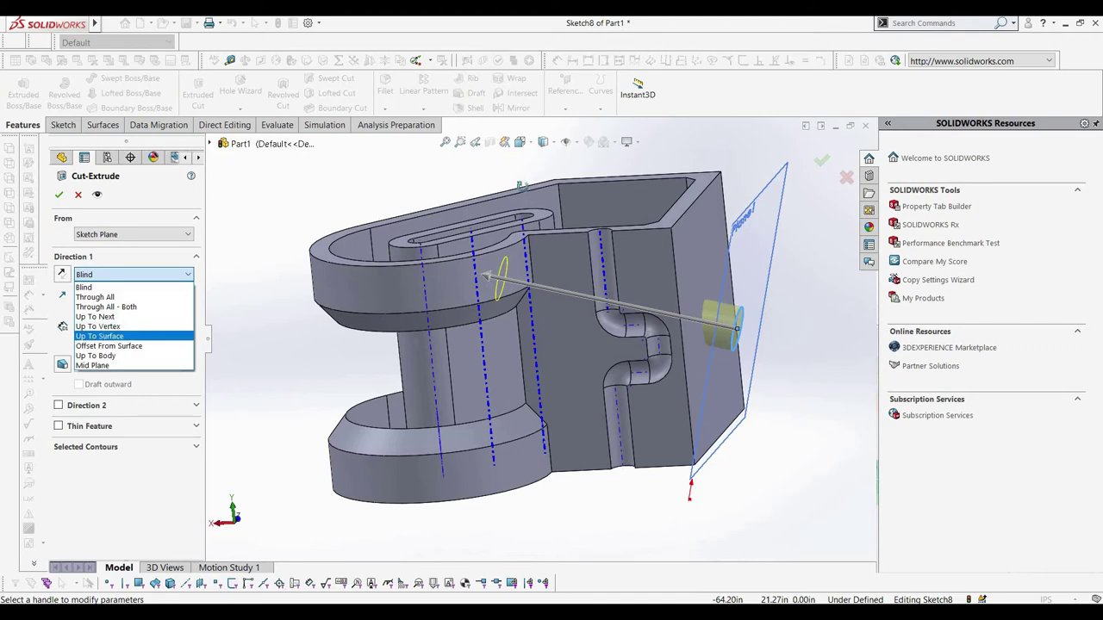
click(151, 335)
middle_drag(571, 247, 611, 208)
click(610, 206)
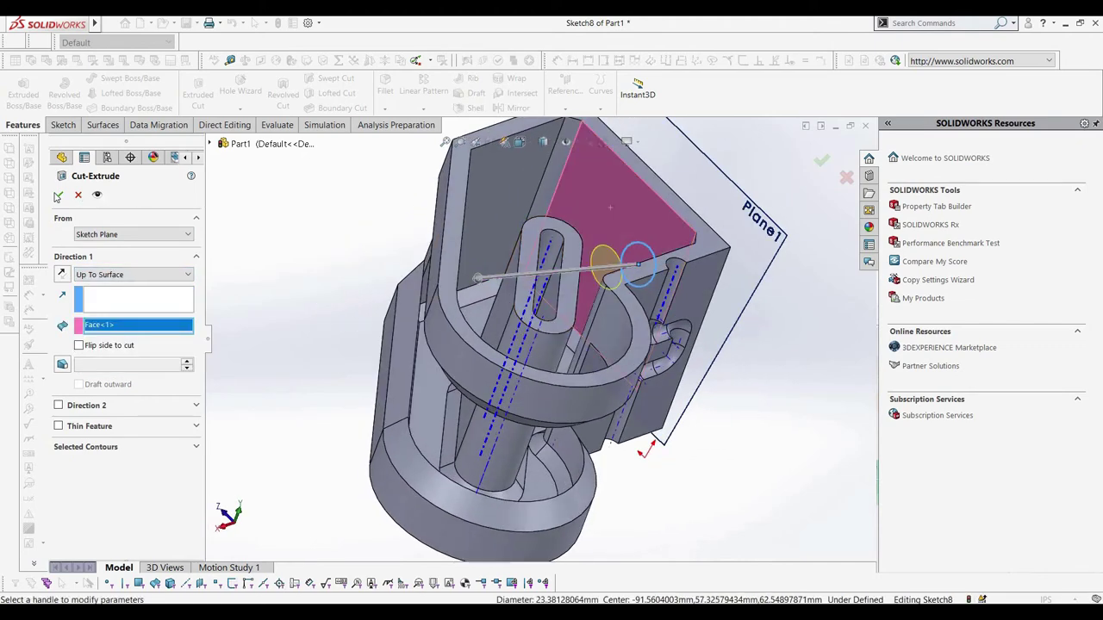
click(59, 194)
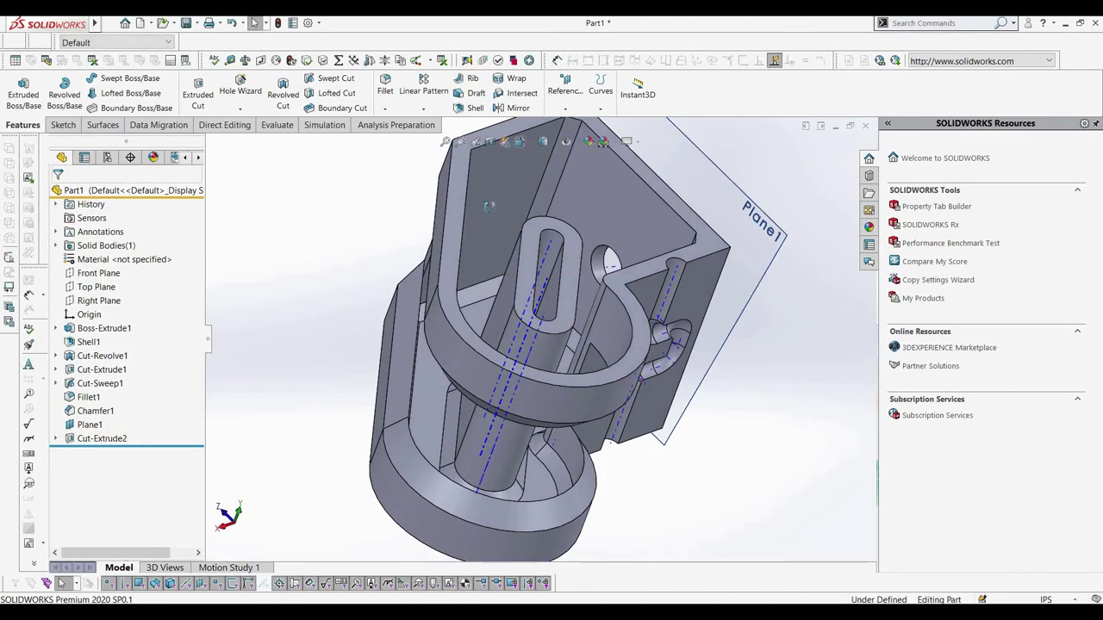
middle_drag(334, 183, 255, 250)
scroll(276, 225, down, 2)
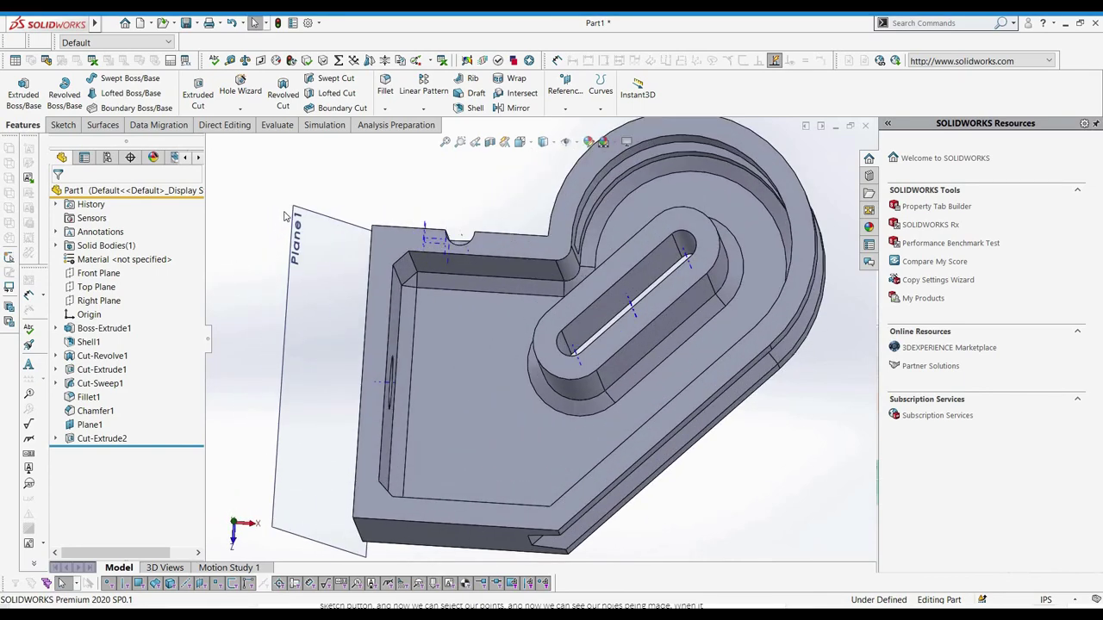
- Start a manual neutral-plane draft and set the flat end face with the angled hole as the neutral plane
click(475, 93)
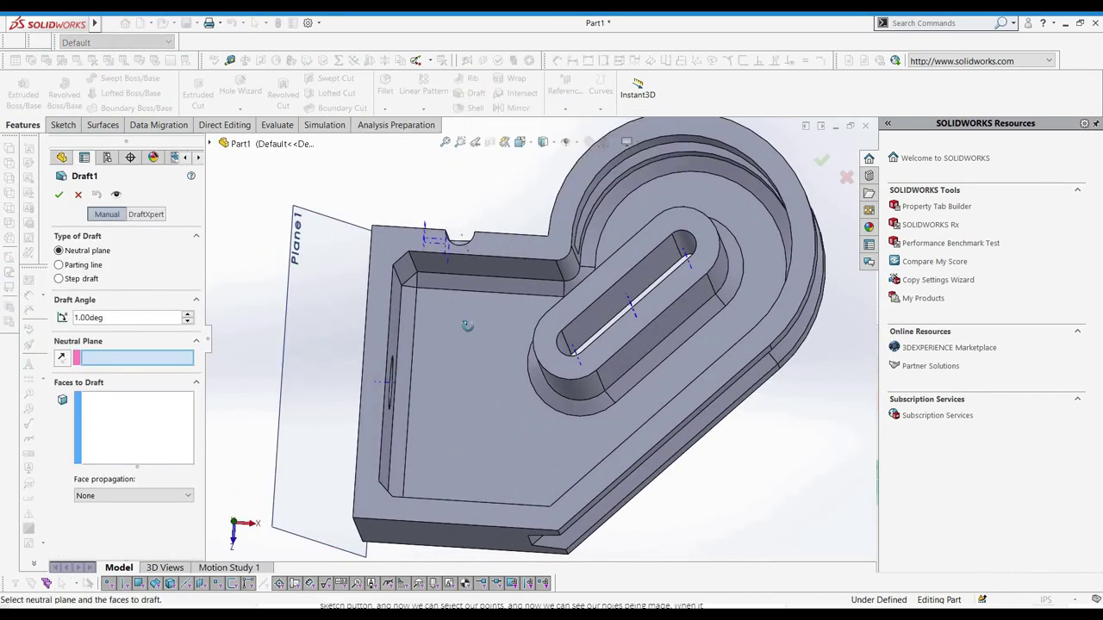
middle_drag(466, 327, 598, 413)
scroll(575, 405, up, 2)
scroll(575, 407, down, 3)
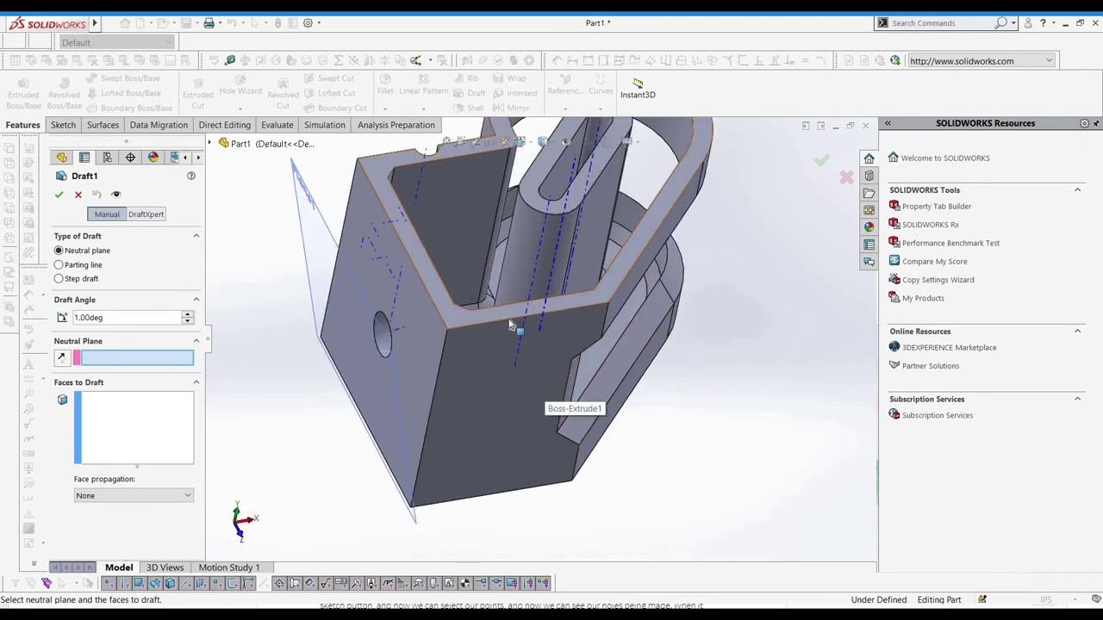
middle_drag(494, 410, 447, 389)
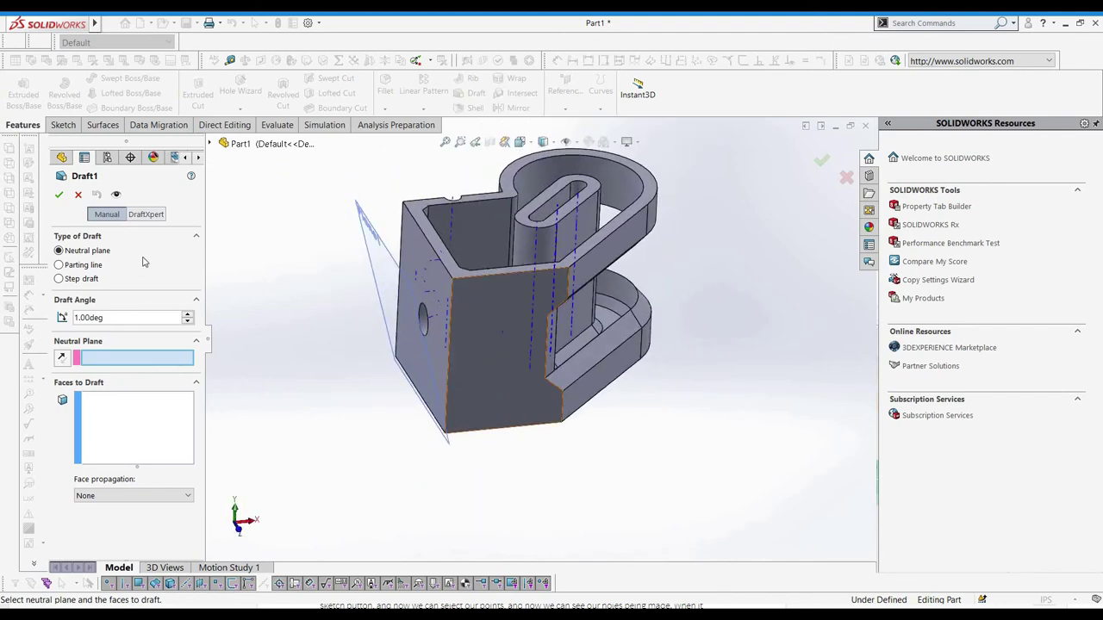
click(144, 215)
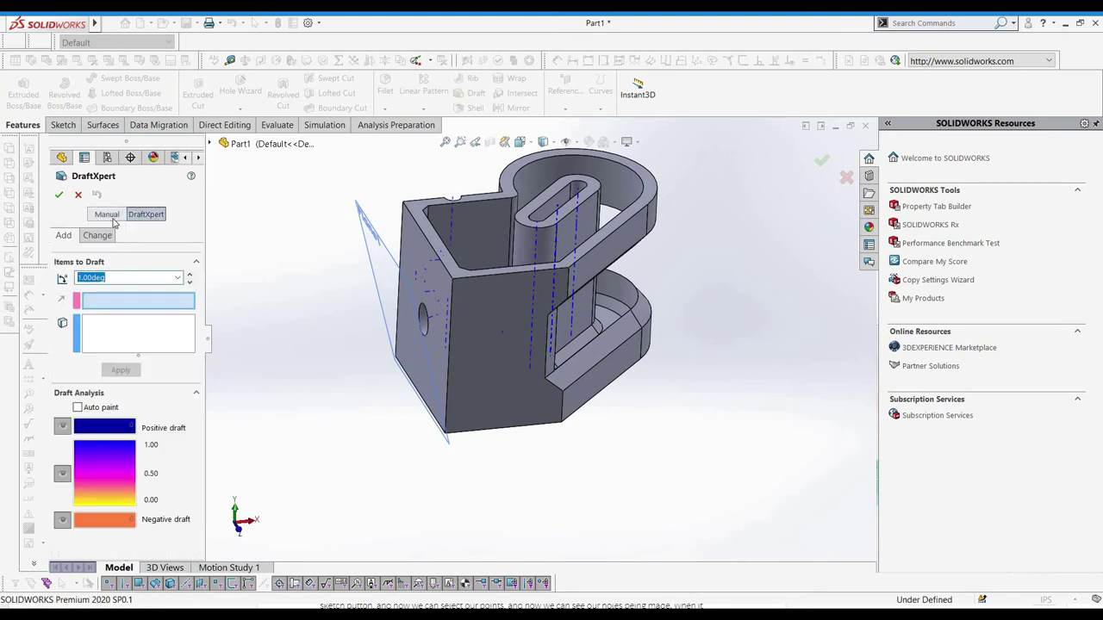
click(107, 215)
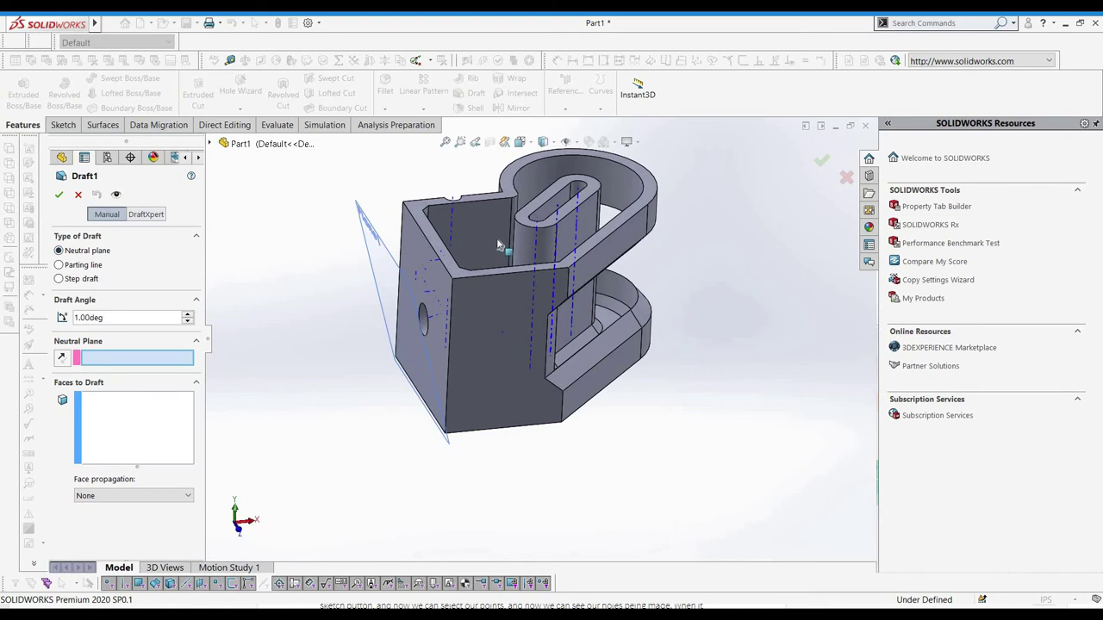
scroll(448, 292, down, 3)
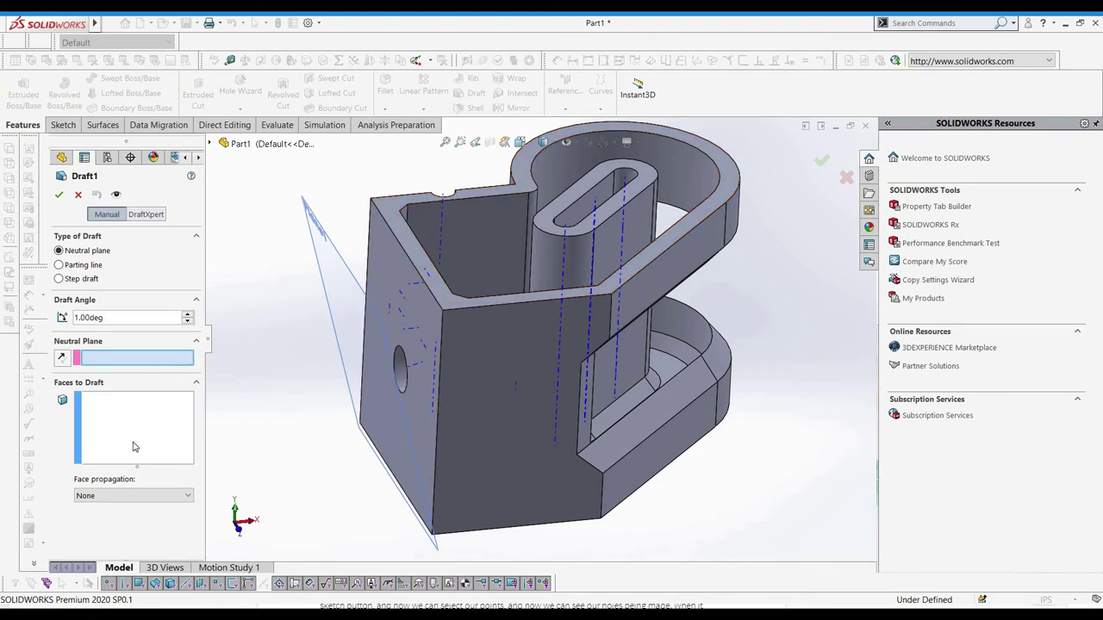
click(397, 318)
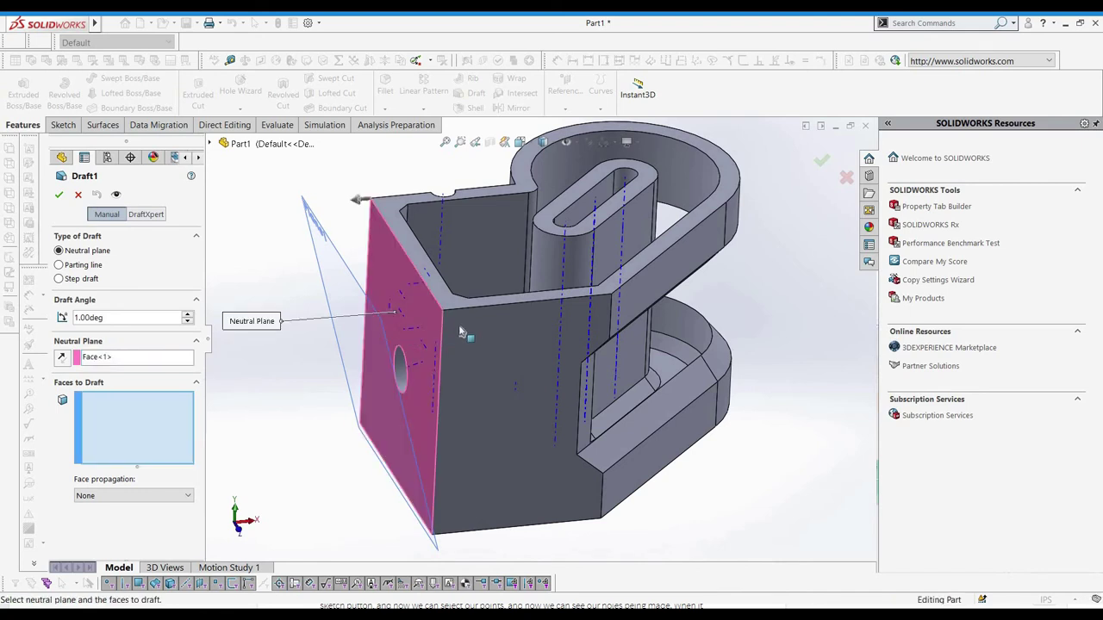
- Draft the side wall face adjoining the flat end face and the part's underside face at 15°
click(500, 346)
middle_drag(500, 346, 505, 401)
click(505, 401)
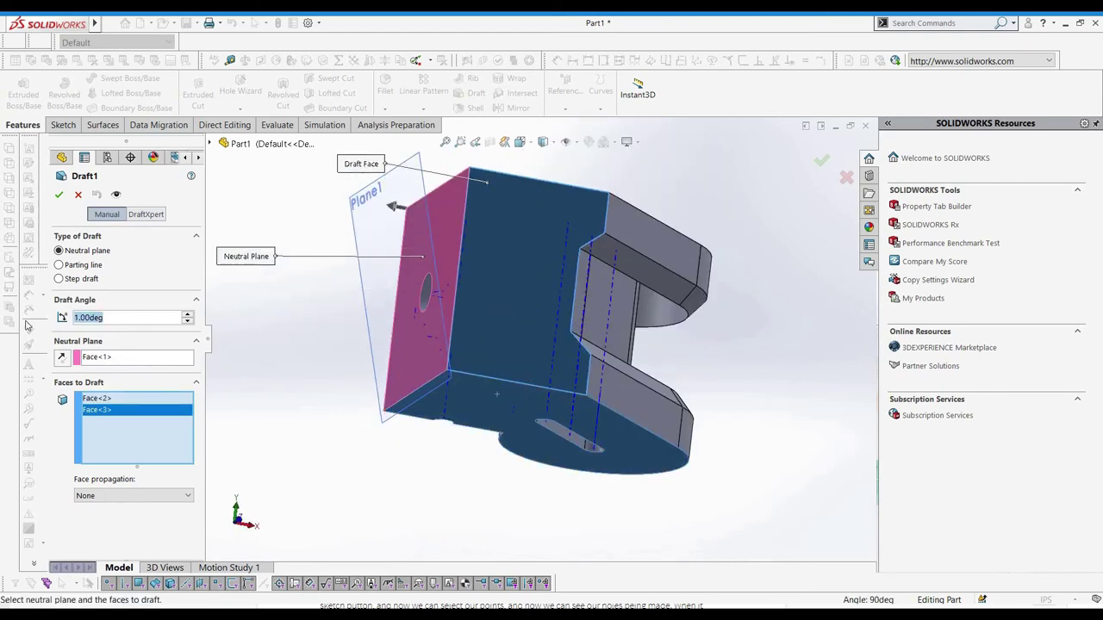
text(15)
key(Return)
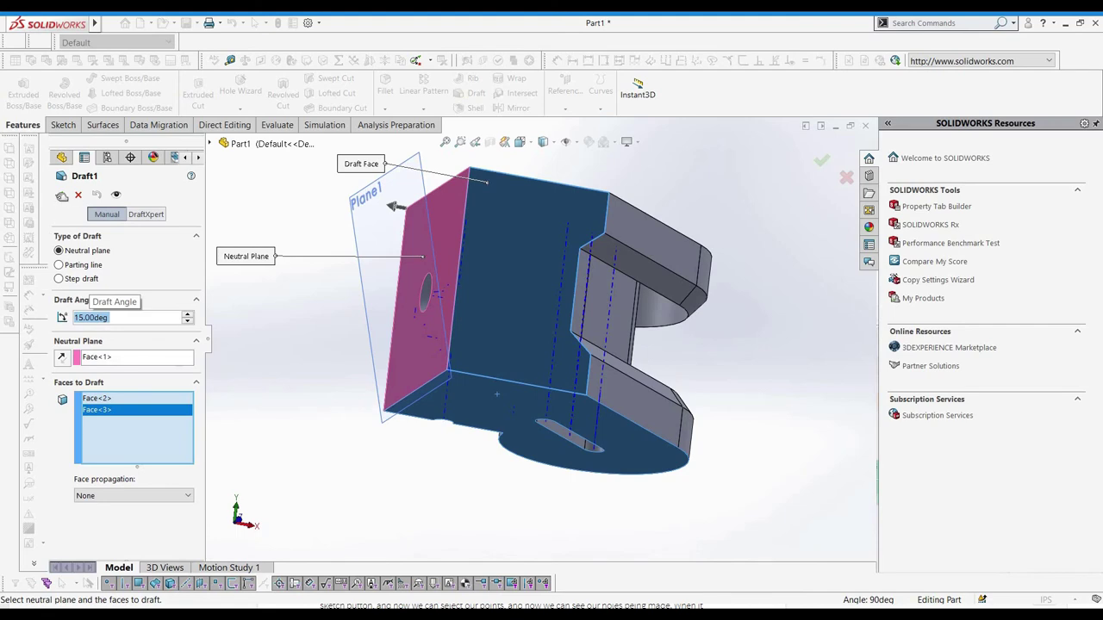
click(62, 195)
middle_drag(357, 320, 516, 372)
scroll(619, 426, down, 3)
key(Escape)
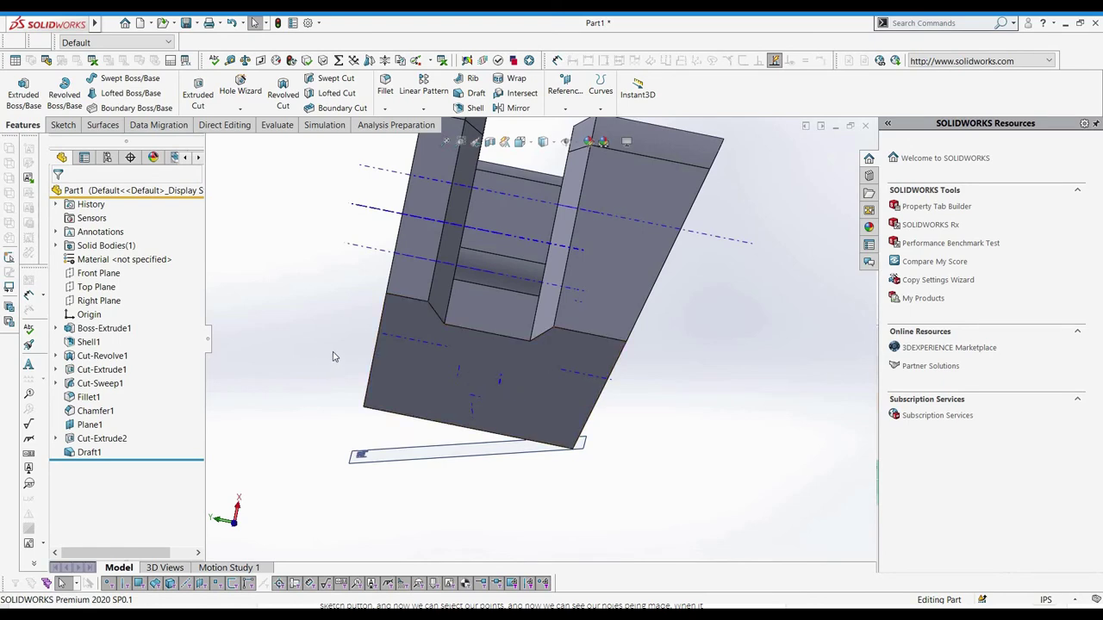
- Start a sketch on the inner pocket floor face
middle_drag(311, 333, 517, 328)
scroll(517, 306, up, 2)
scroll(510, 310, down, 2)
scroll(564, 328, down, 1)
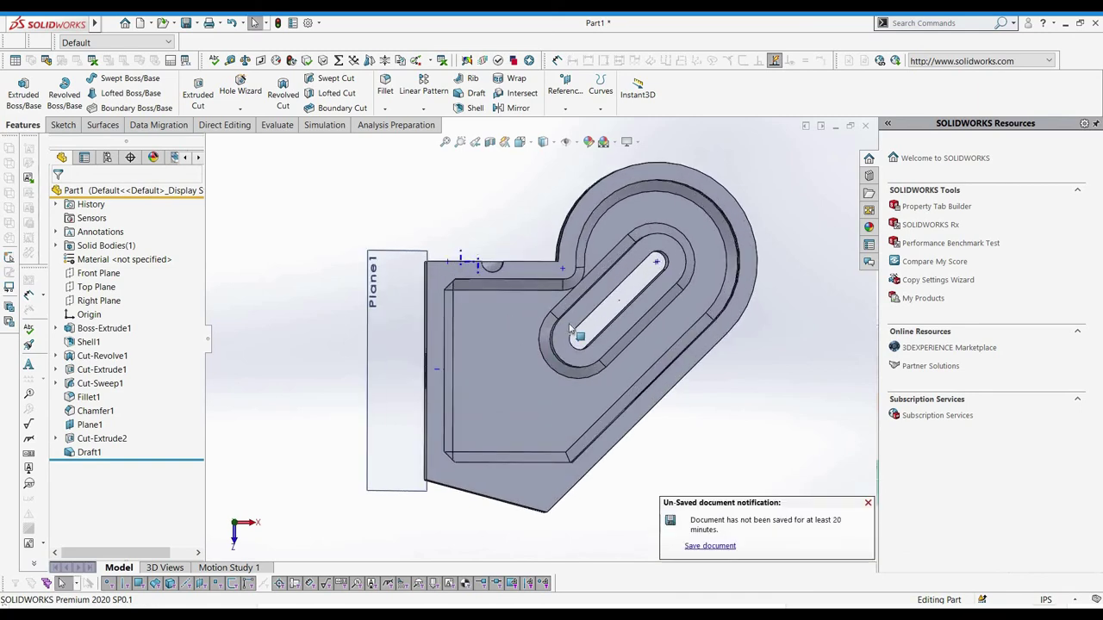
scroll(571, 330, down, 1)
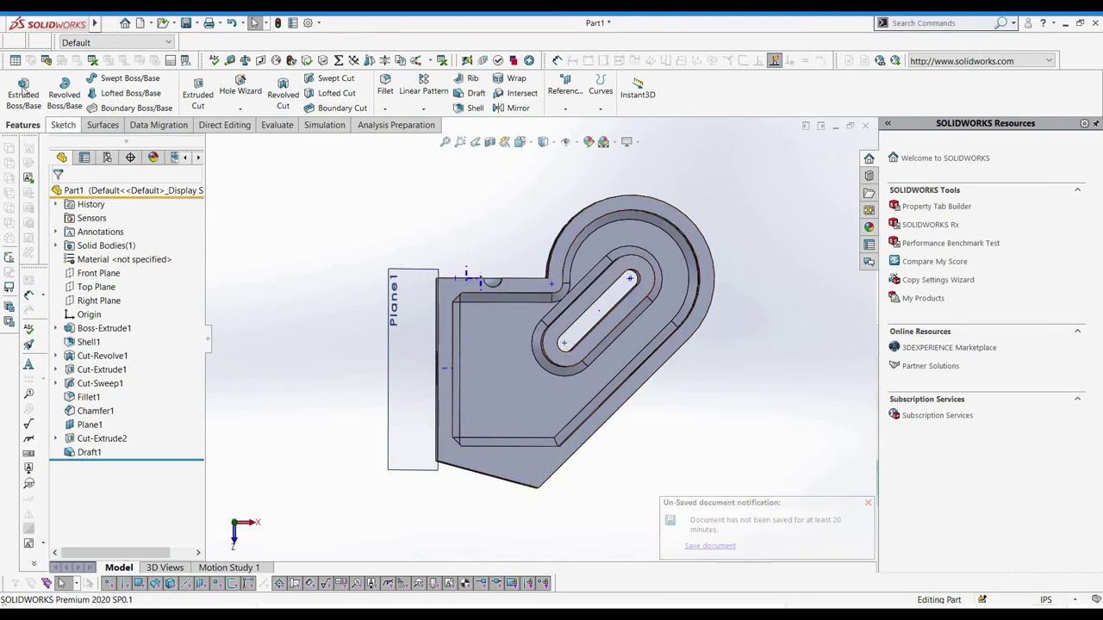
click(62, 125)
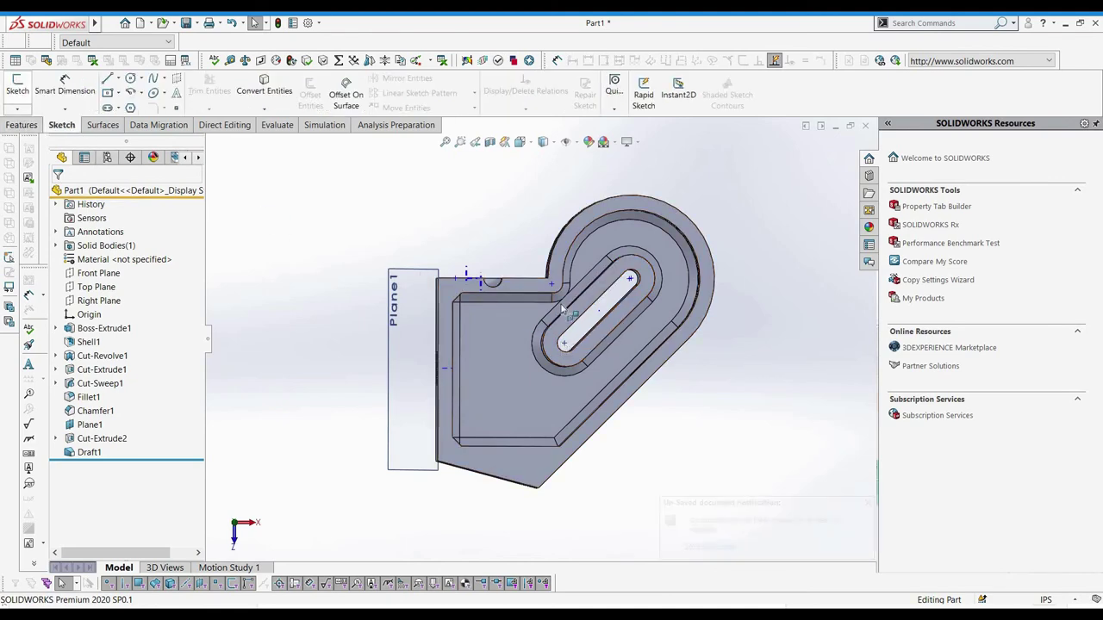
click(507, 340)
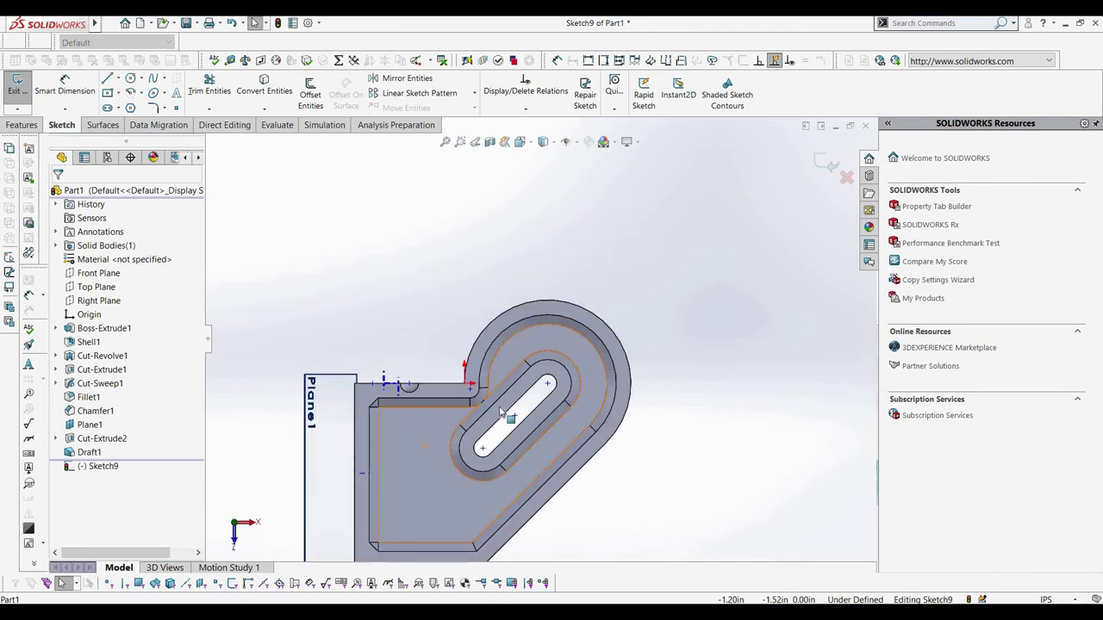
scroll(493, 434, up, 3)
scroll(479, 461, down, 2)
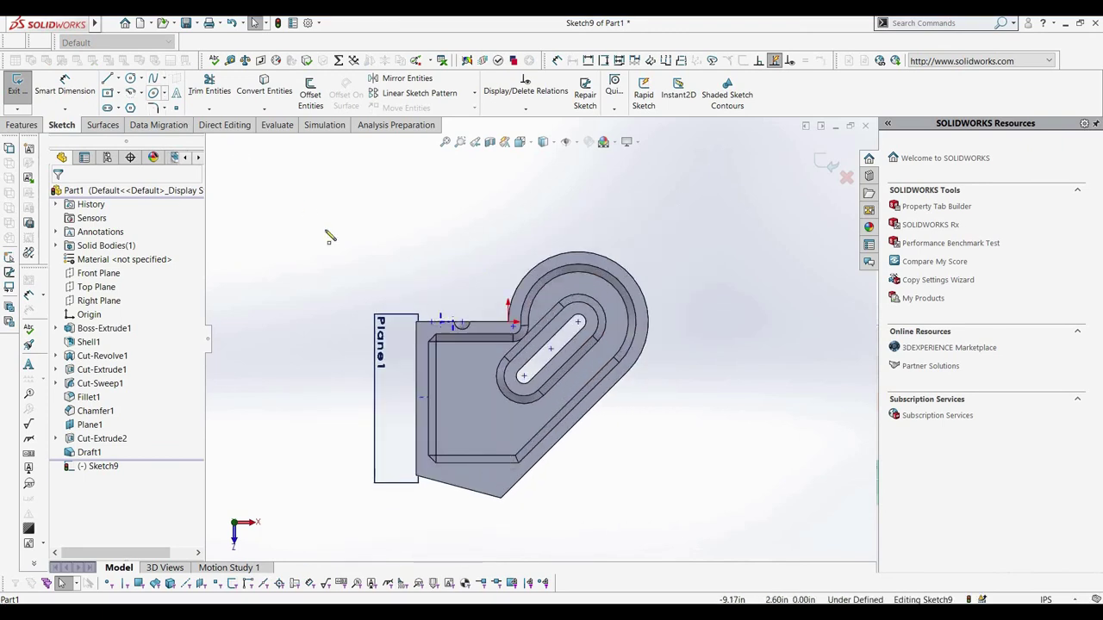
- Place two sketch points on the pocket floor at about (-1.49, -1.43) and (-1.49, -3.45) in, and close the sketch
click(176, 108)
click(461, 366)
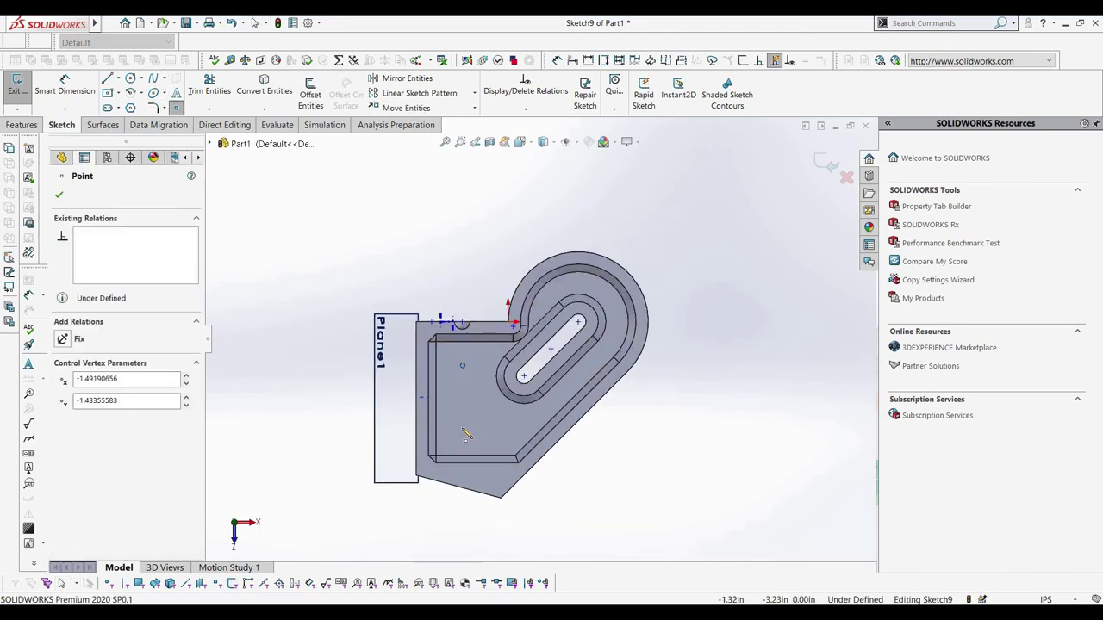
click(462, 427)
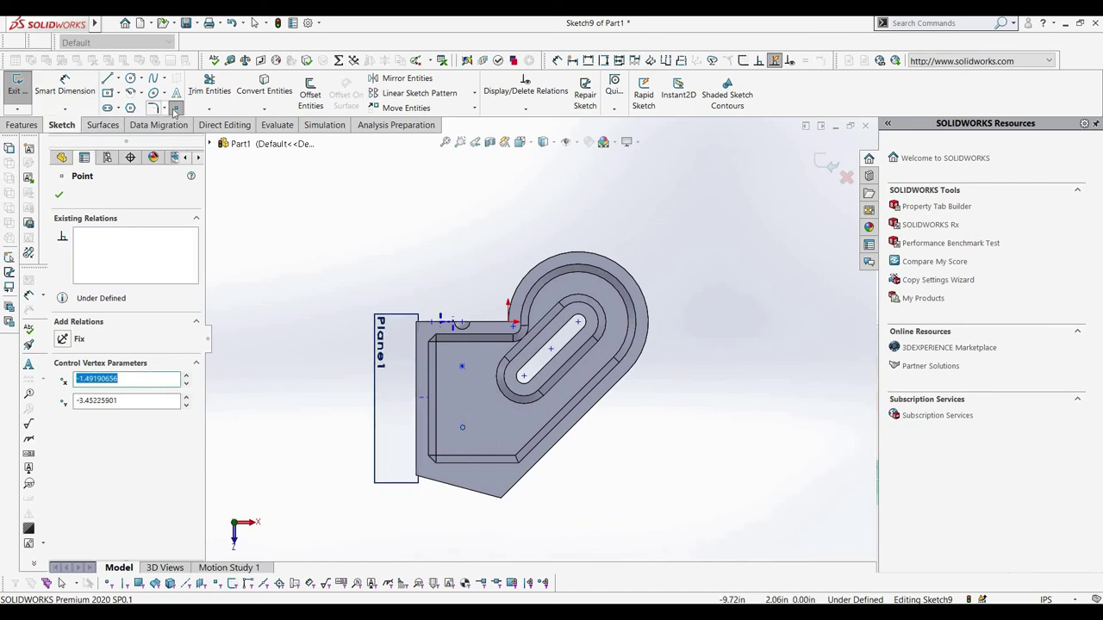
click(18, 84)
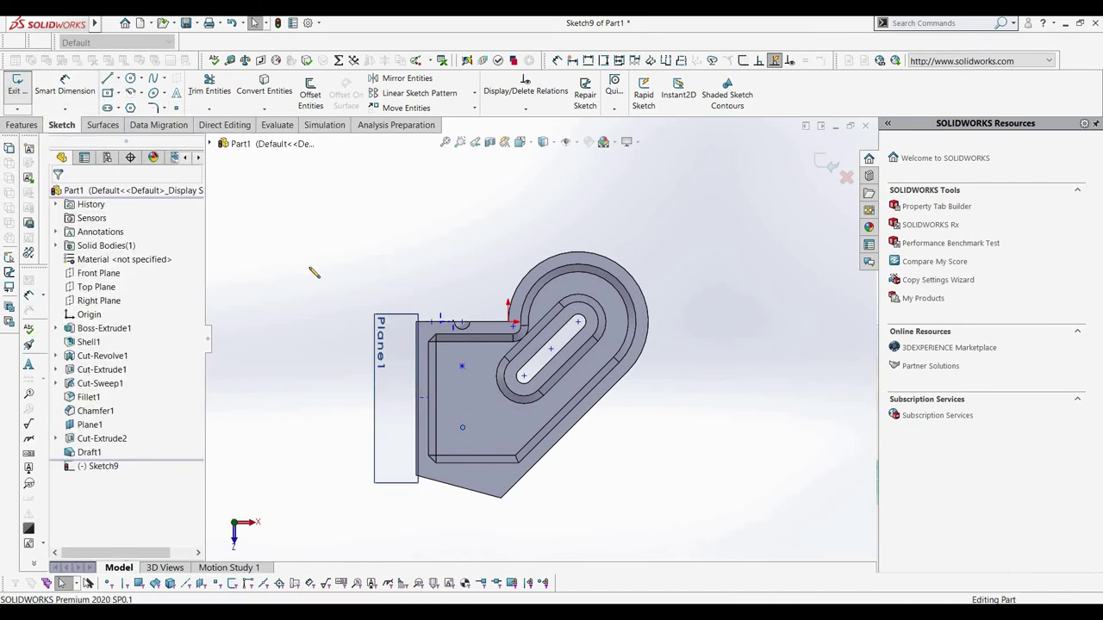
click(273, 350)
key(ctrl+shift+z)
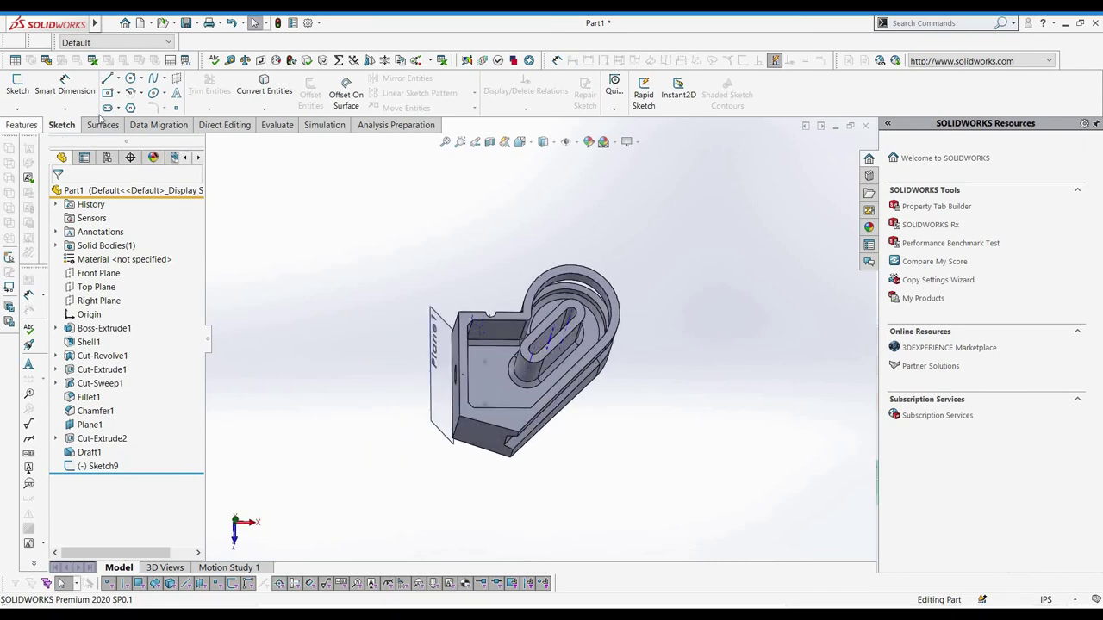
- Create ANSI Inch #10 Binding Head Screw counterbore holes with normal fit at the two sketch points, using Hole Wizard with a 3D sketch
click(237, 94)
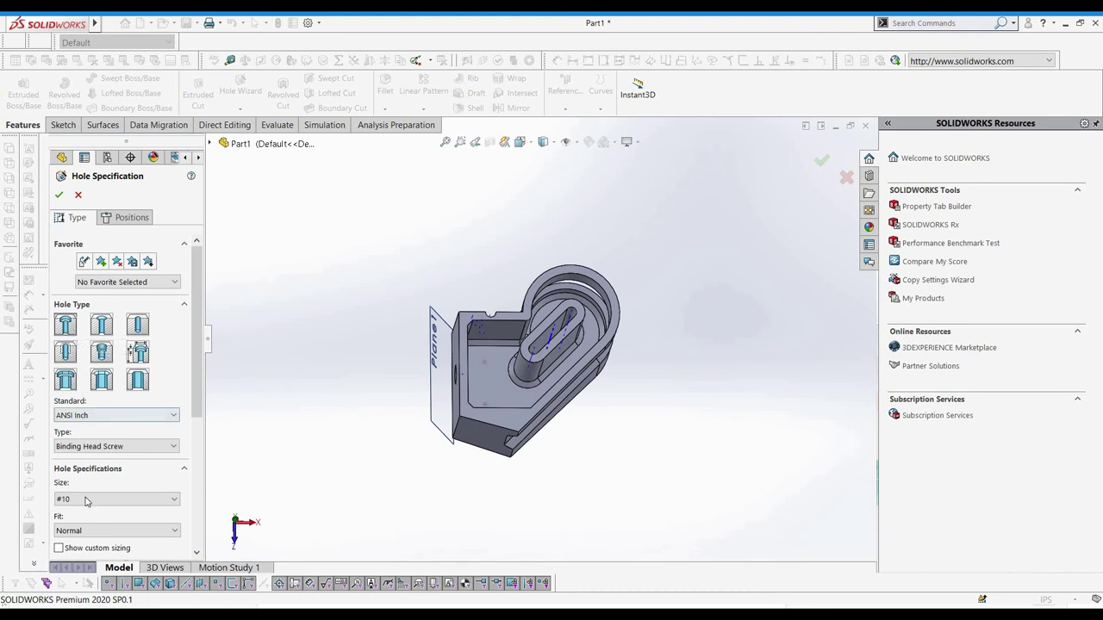
click(125, 217)
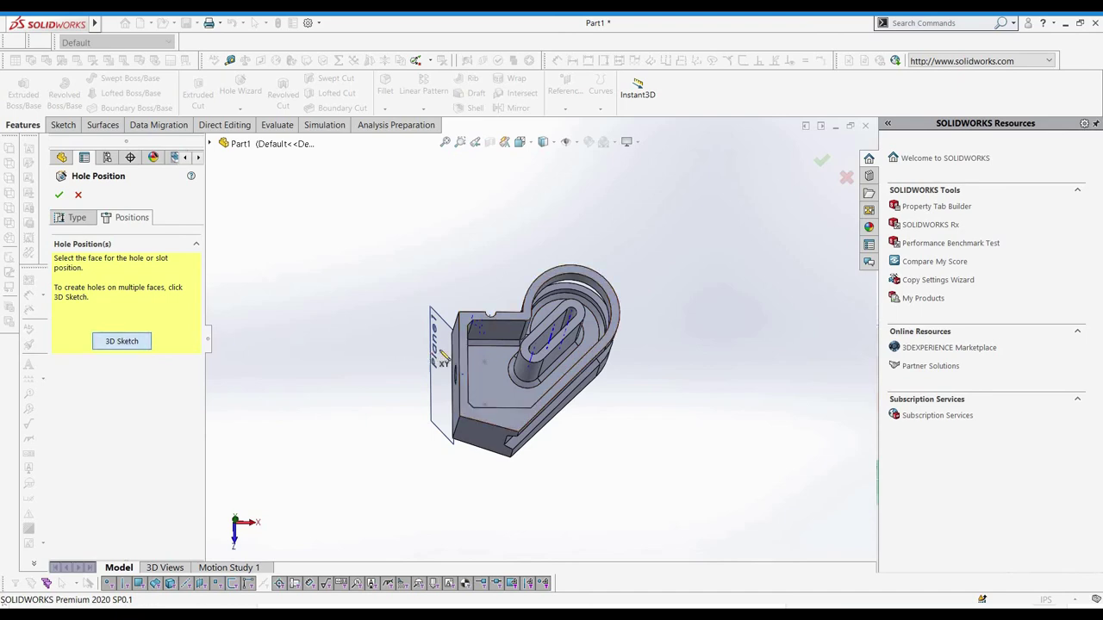
click(442, 355)
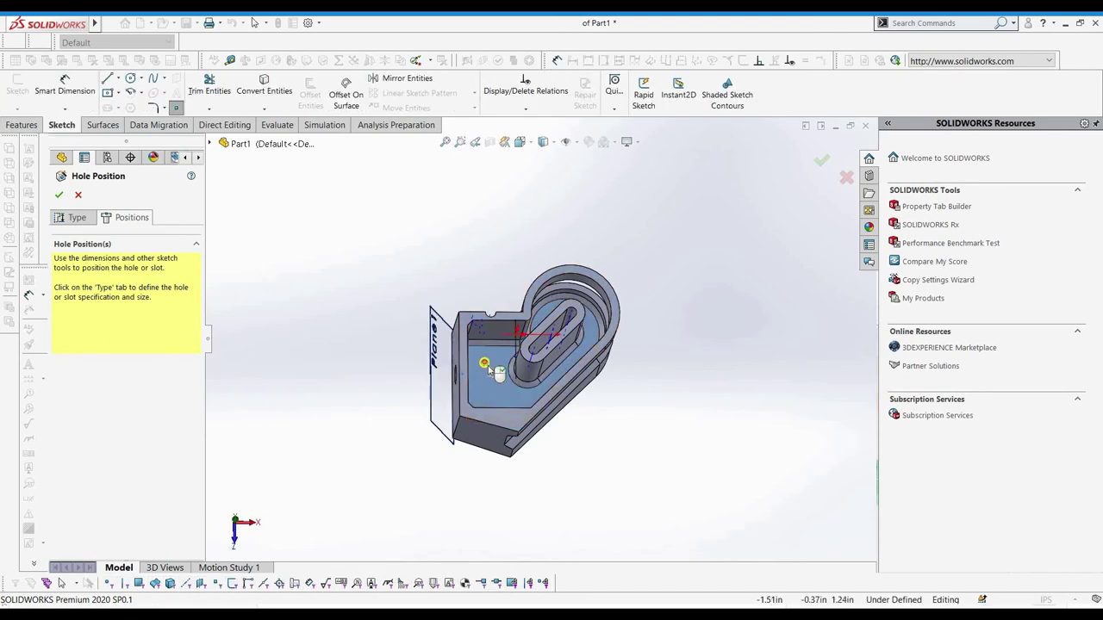
click(484, 363)
scroll(498, 389, down, 5)
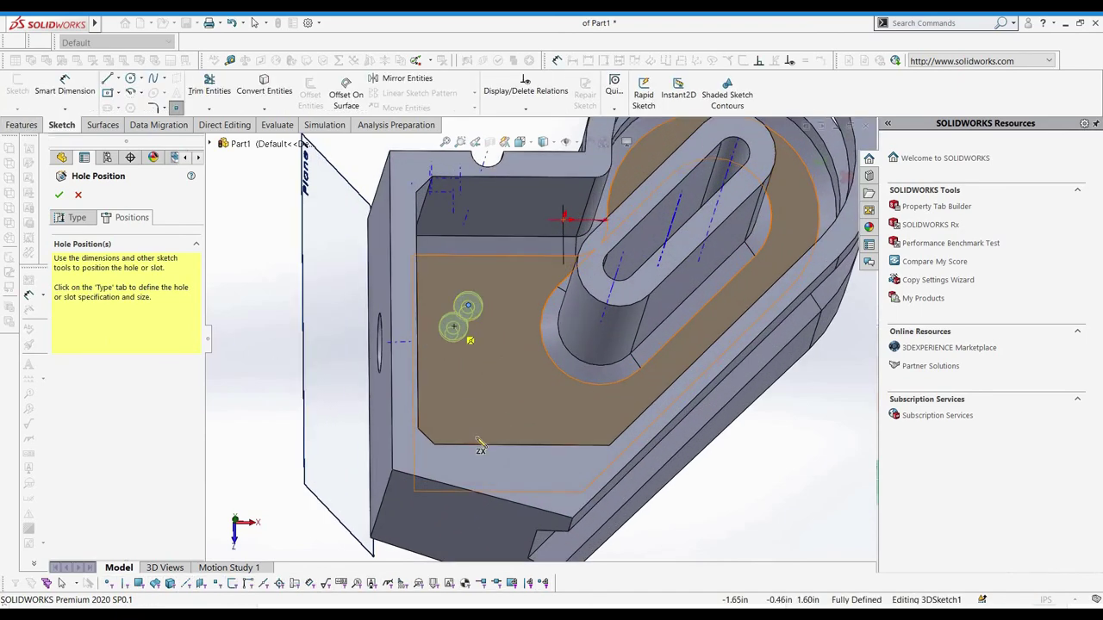
middle_drag(478, 439, 477, 446)
click(470, 436)
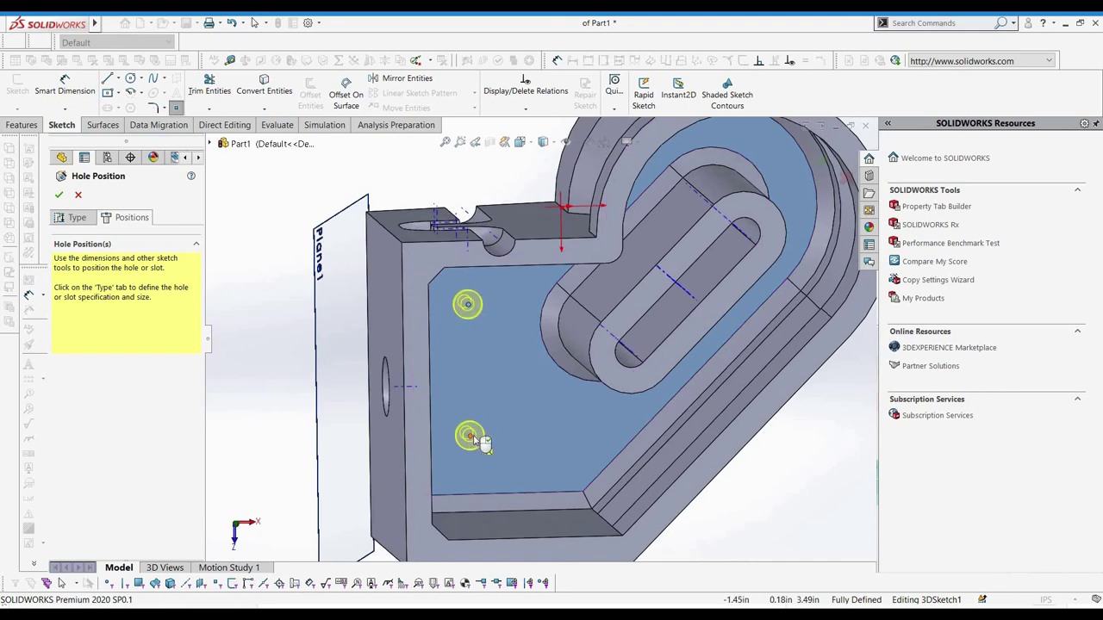
click(61, 196)
key(Escape)
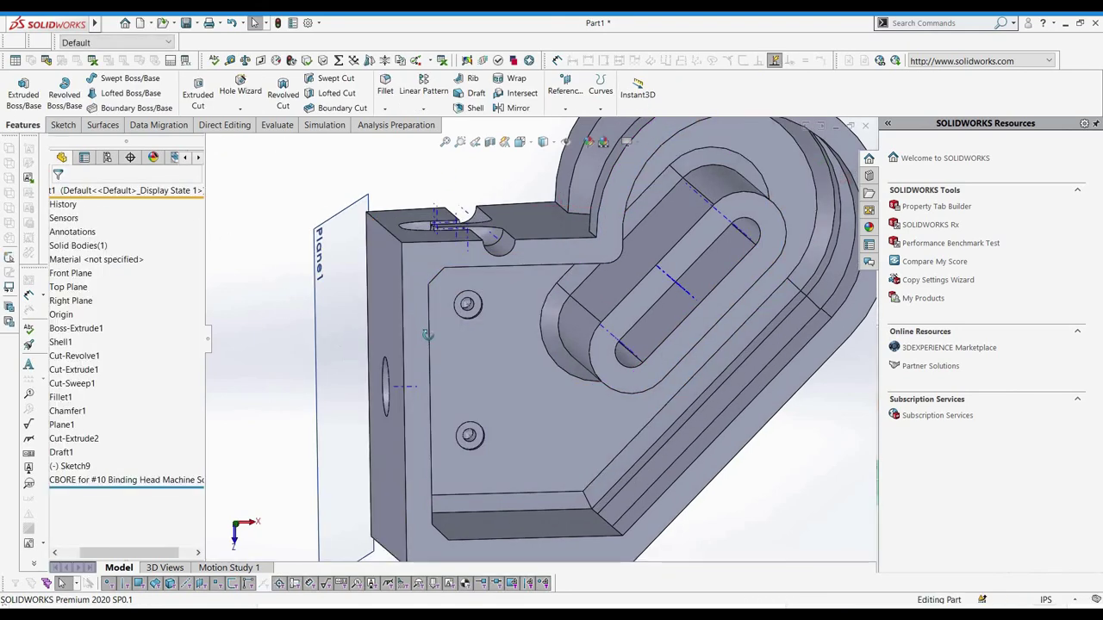
- Inspect the two counterbored holes in the pocket floor from several angles
middle_drag(427, 354, 384, 225)
scroll(550, 450, down, 7)
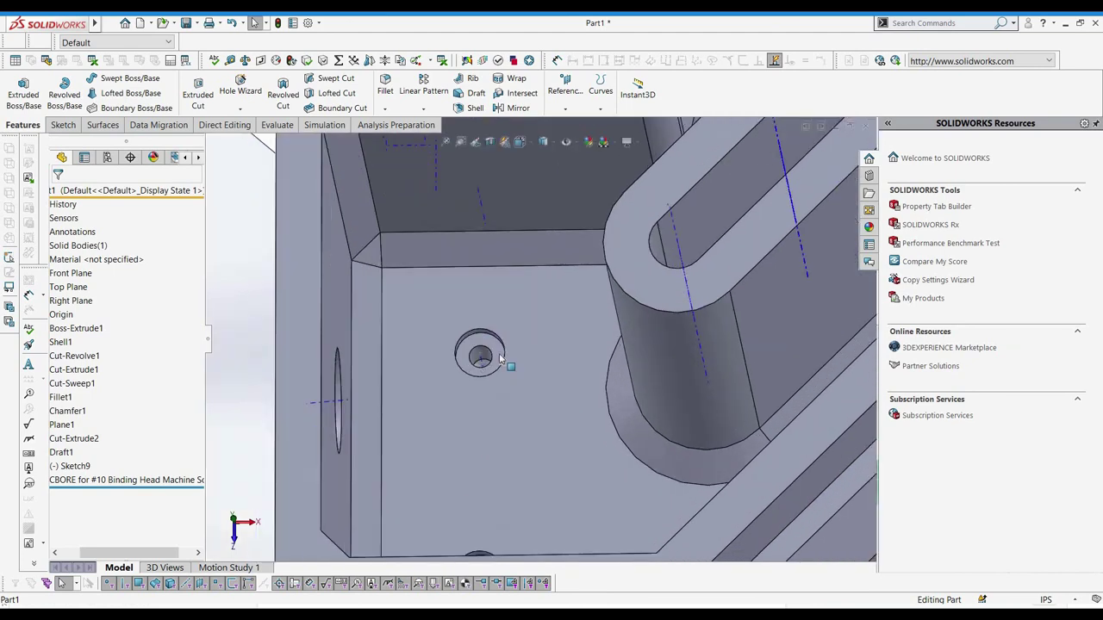
middle_drag(521, 407, 569, 435)
scroll(569, 436, up, 8)
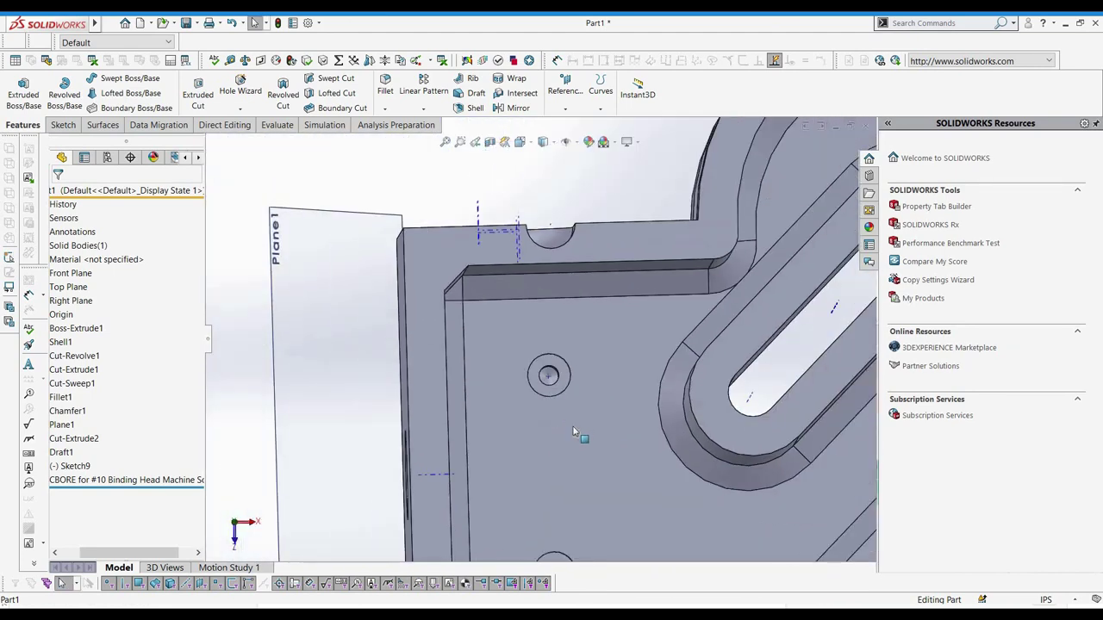
middle_drag(565, 393, 594, 271)
scroll(288, 347, down, 1)
- Switch to the browser and review the CSWP Mechanical Design page's introduction, recommended courses, notes and exam length
scroll(594, 272, down, 2)
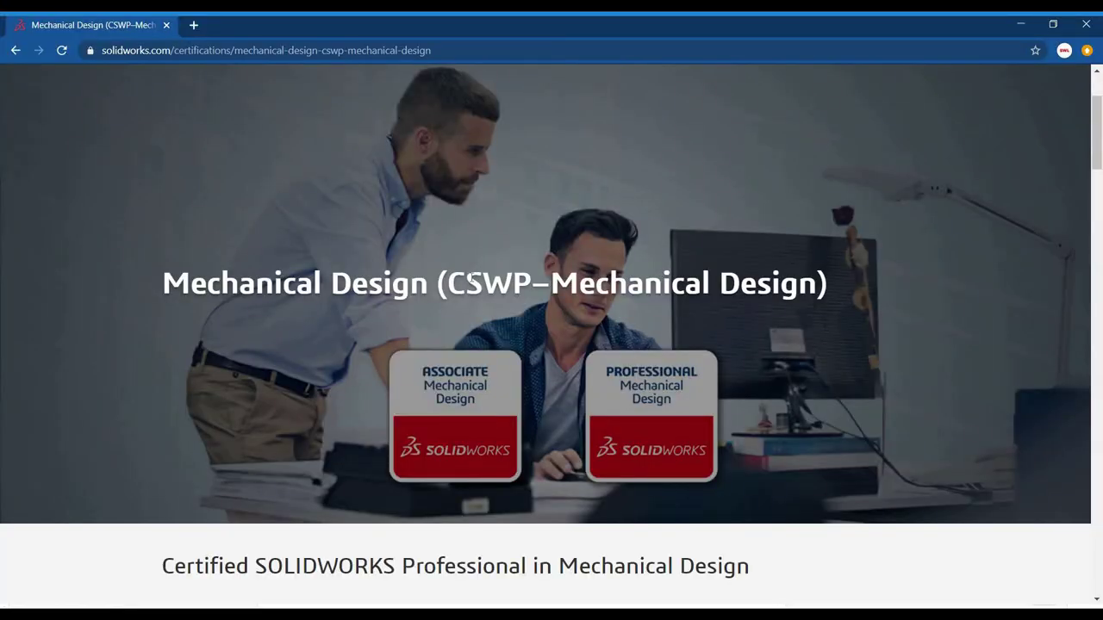
scroll(472, 278, down, 5)
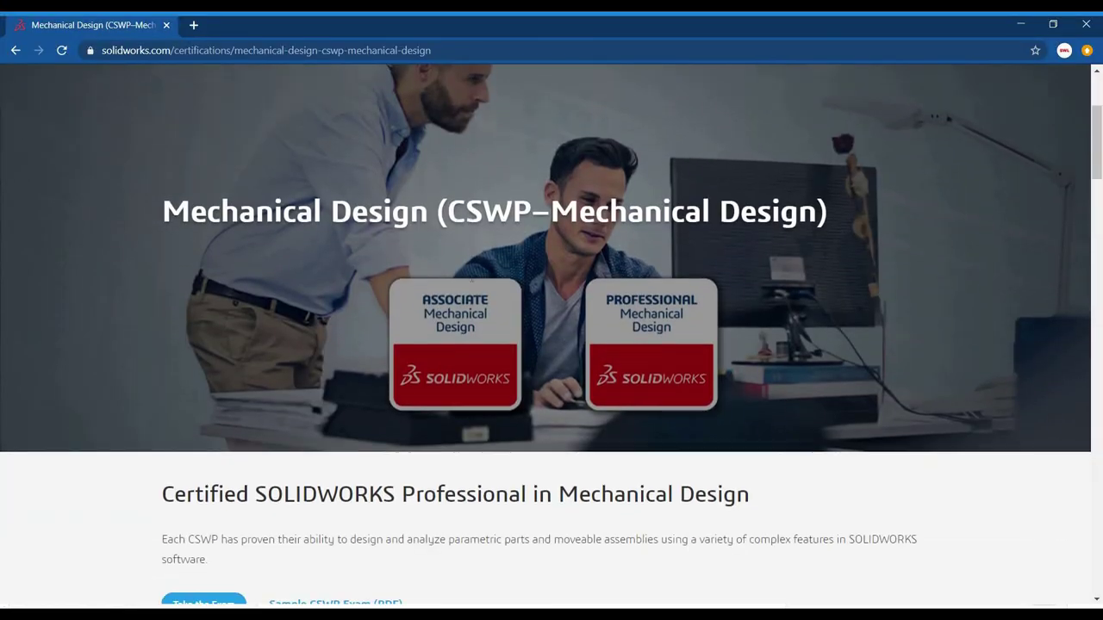
scroll(459, 265, down, 6)
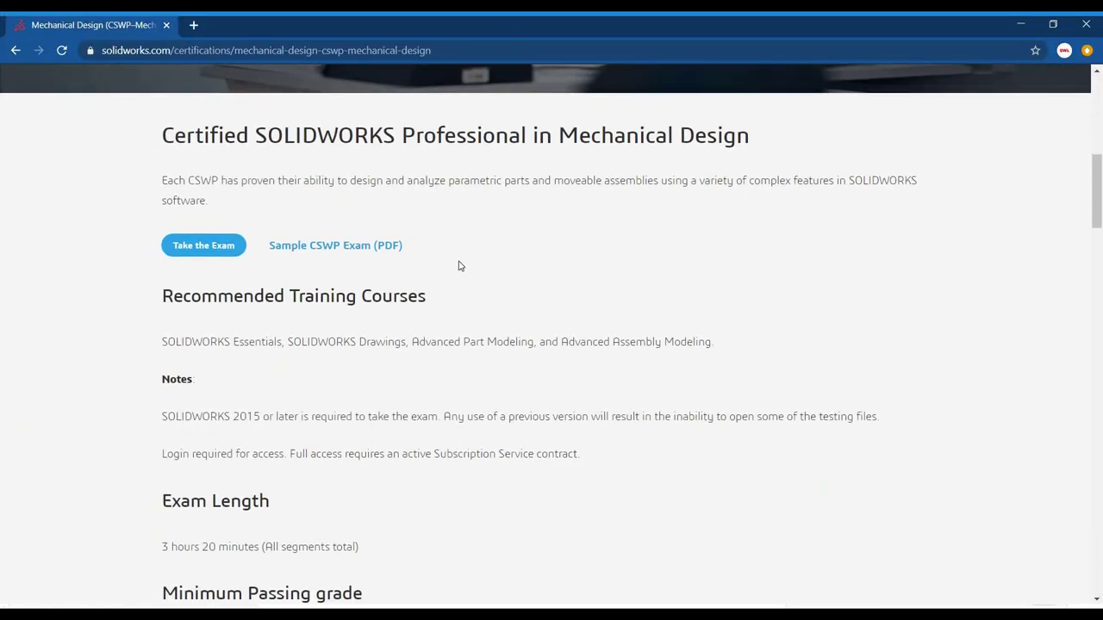
scroll(459, 265, down, 3)
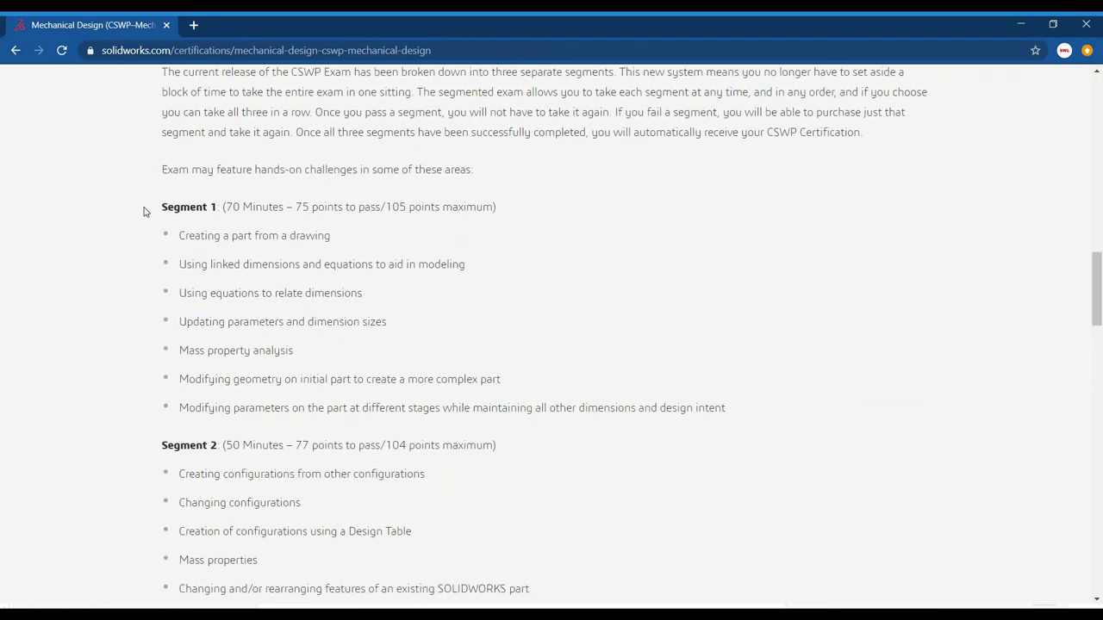
- Examine the time limits, passing scores and topics of CSWP exam Segments 1, 2 and 3
drag(161, 208, 226, 208)
drag(349, 210, 507, 215)
click(502, 241)
scroll(488, 245, down, 3)
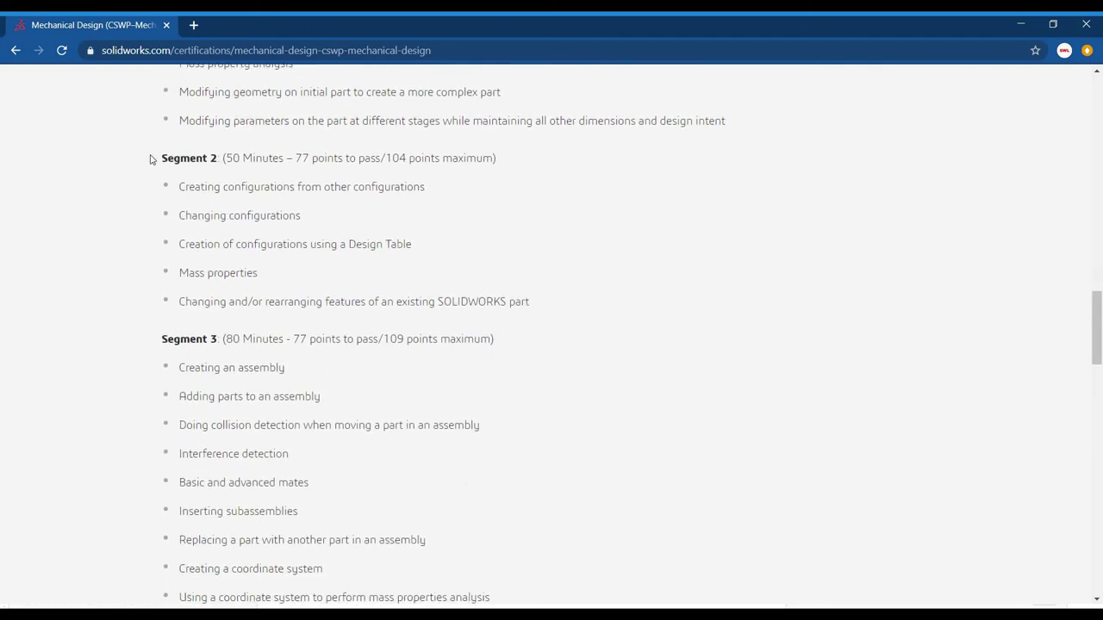
drag(267, 171, 431, 179)
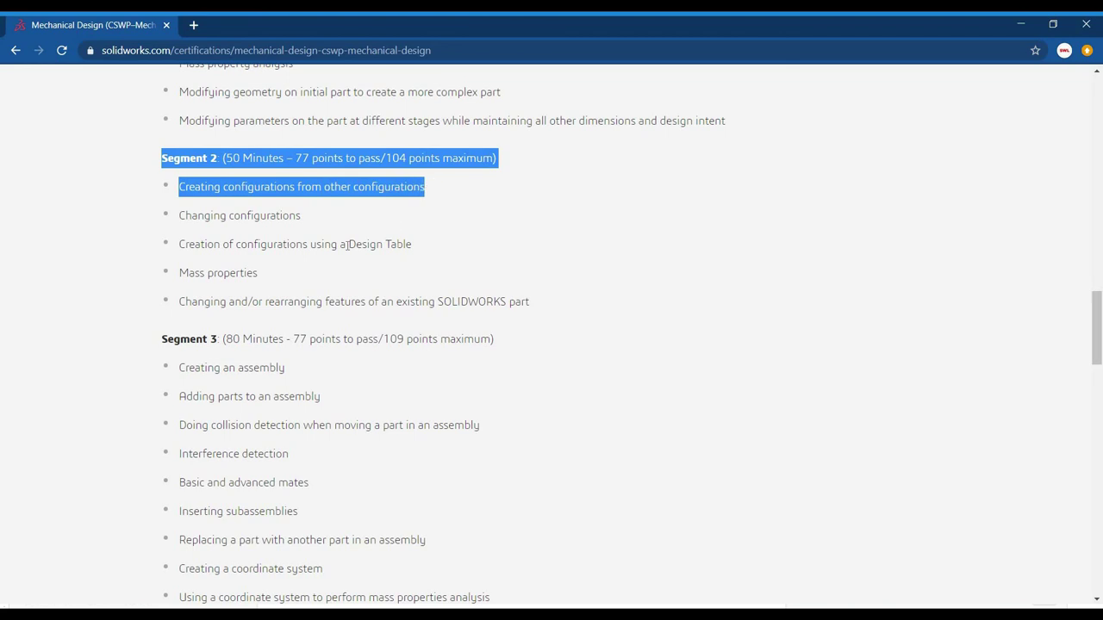
click(159, 319)
drag(272, 333, 503, 343)
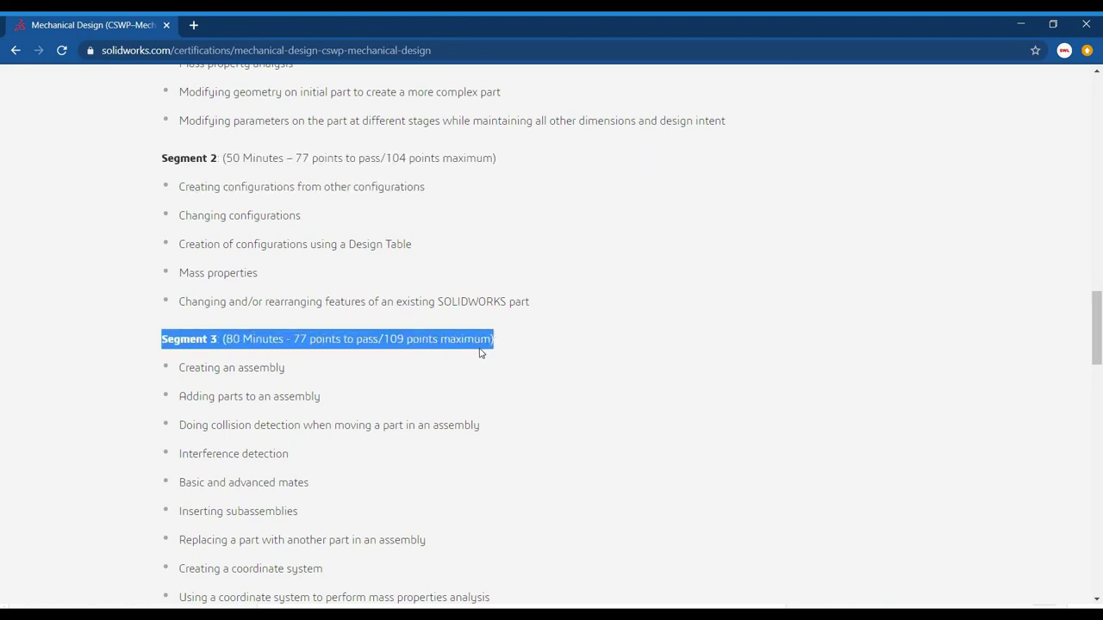
click(480, 352)
scroll(476, 350, down, 2)
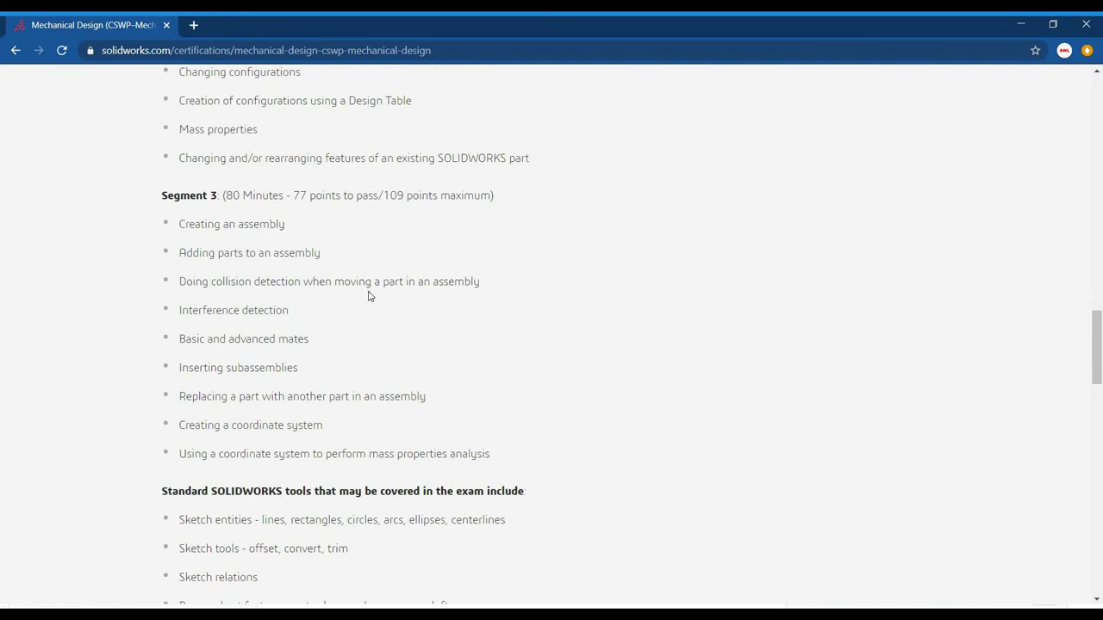
- Recheck the topics of exam Segments 1 to 3 and examine the list of standard SOLIDWORKS tools that may be covered
scroll(399, 364, up, 5)
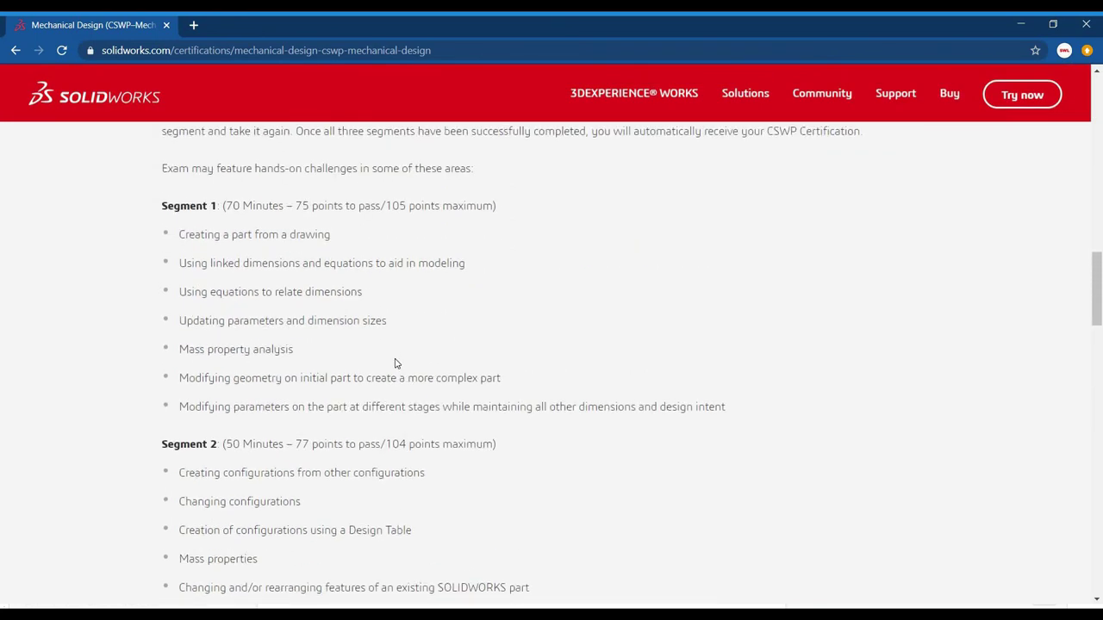
scroll(395, 364, down, 1)
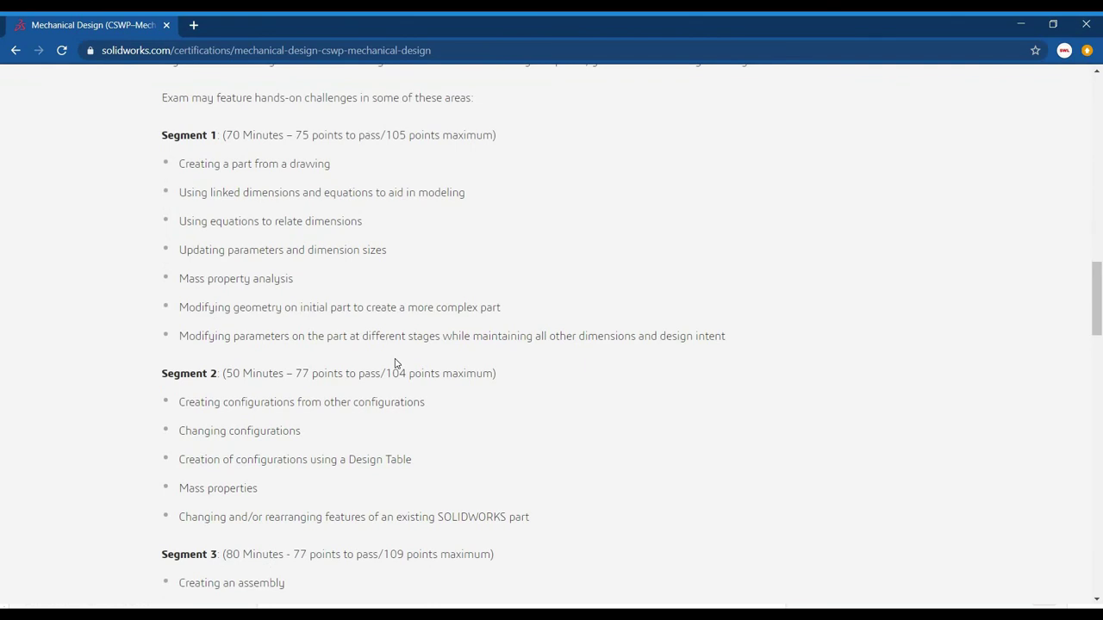
scroll(395, 362, down, 3)
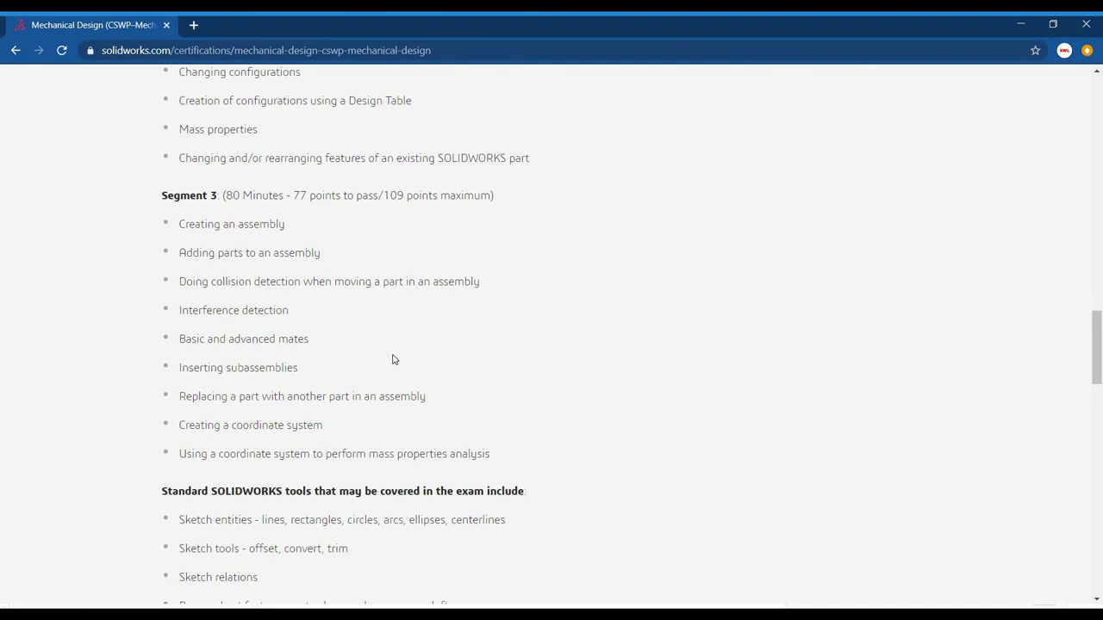
scroll(393, 360, down, 4)
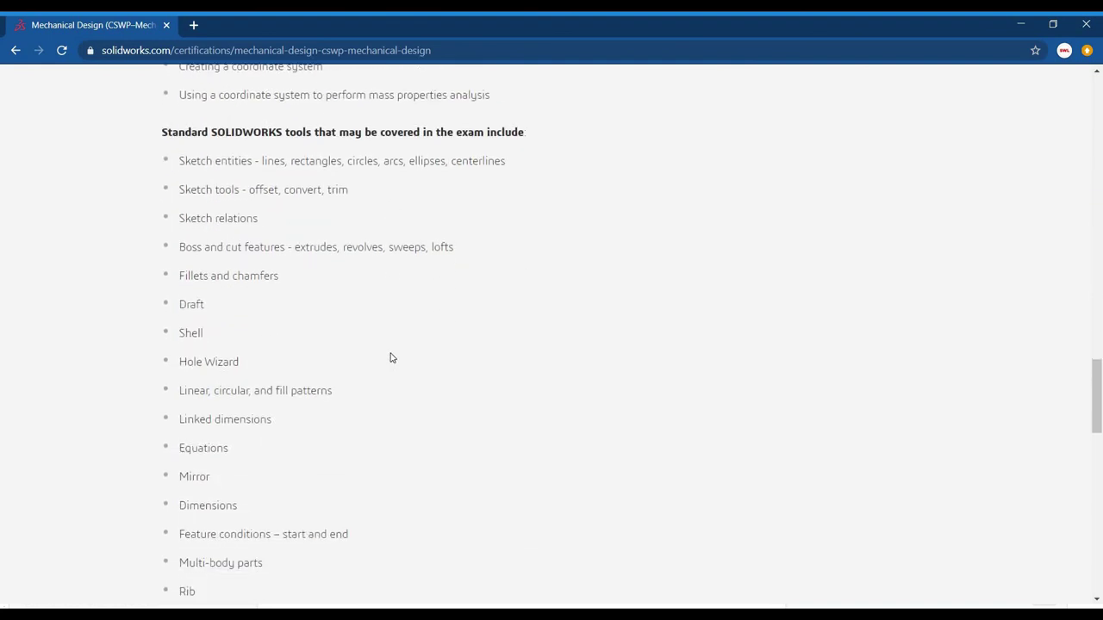
scroll(390, 357, down, 4)
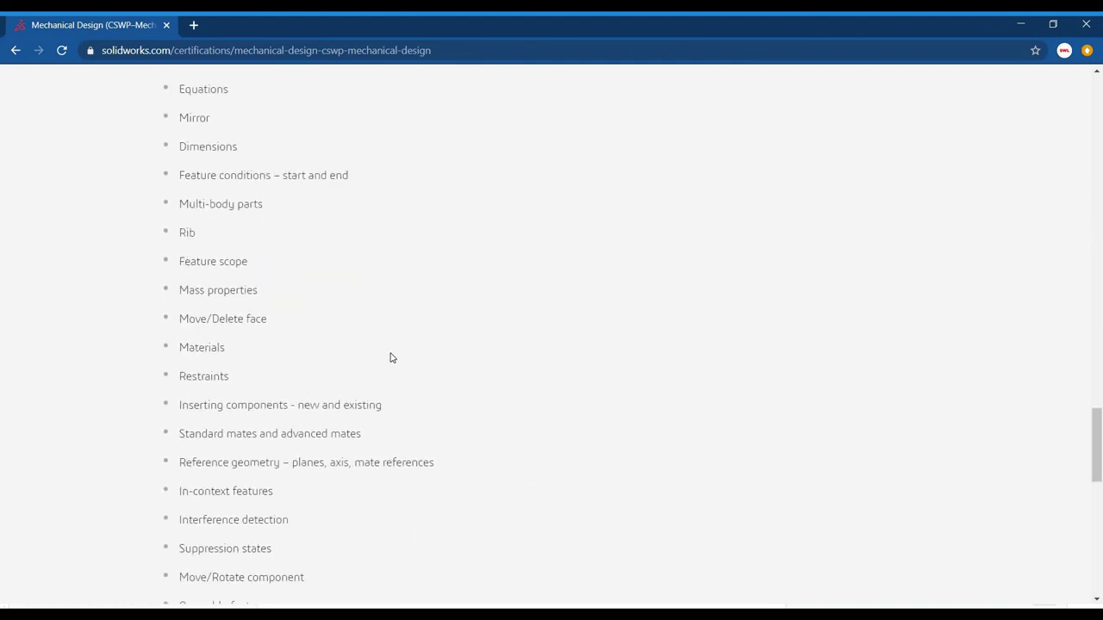
scroll(390, 358, down, 3)
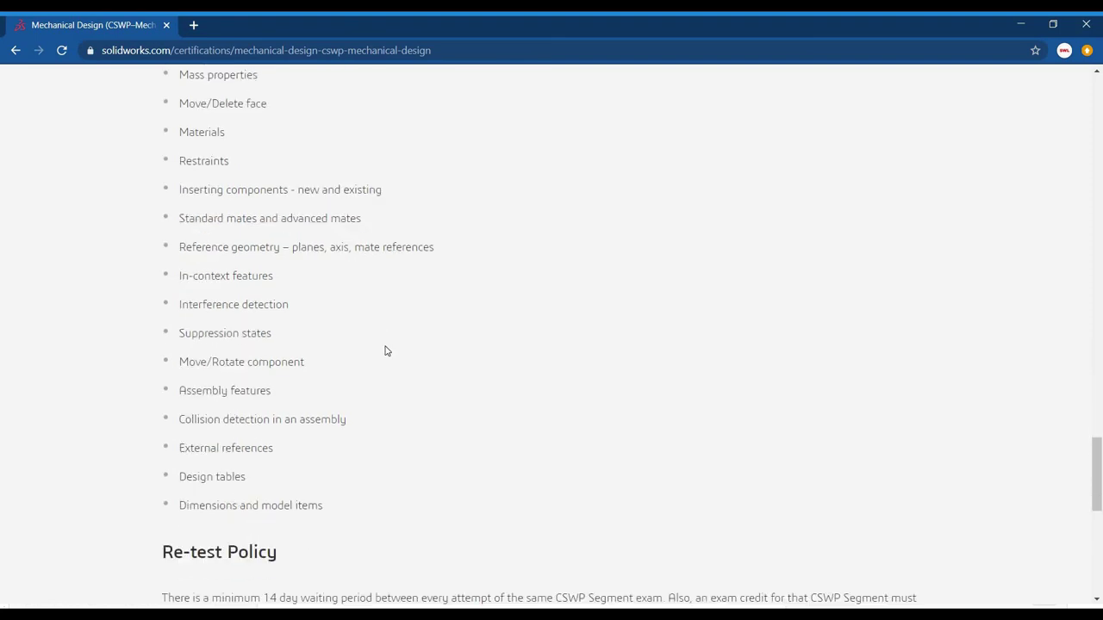
scroll(386, 352, up, 10)
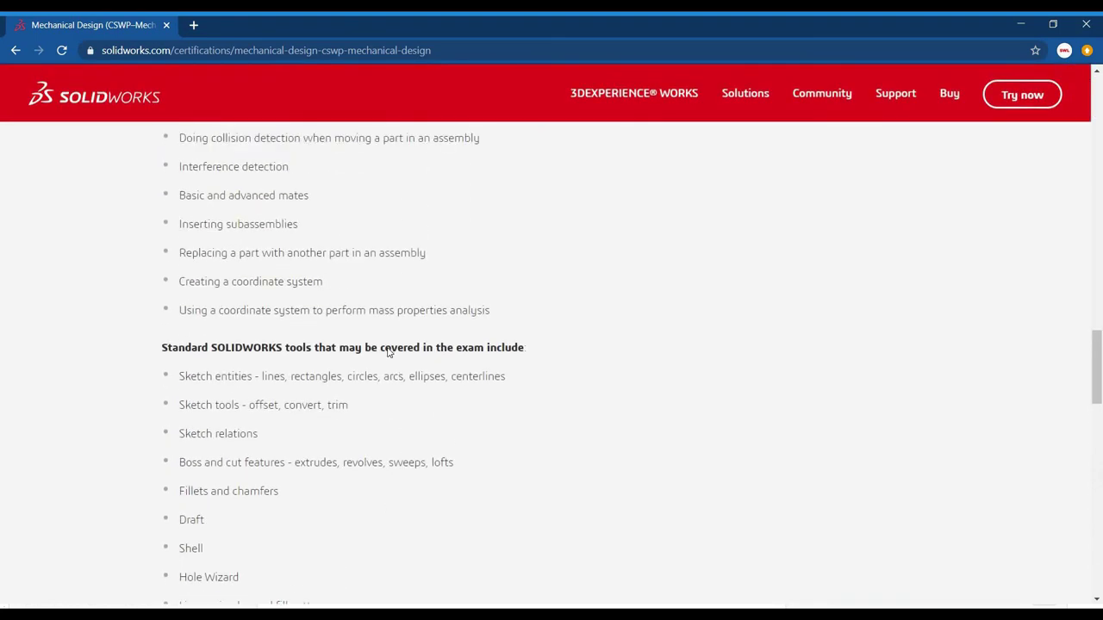